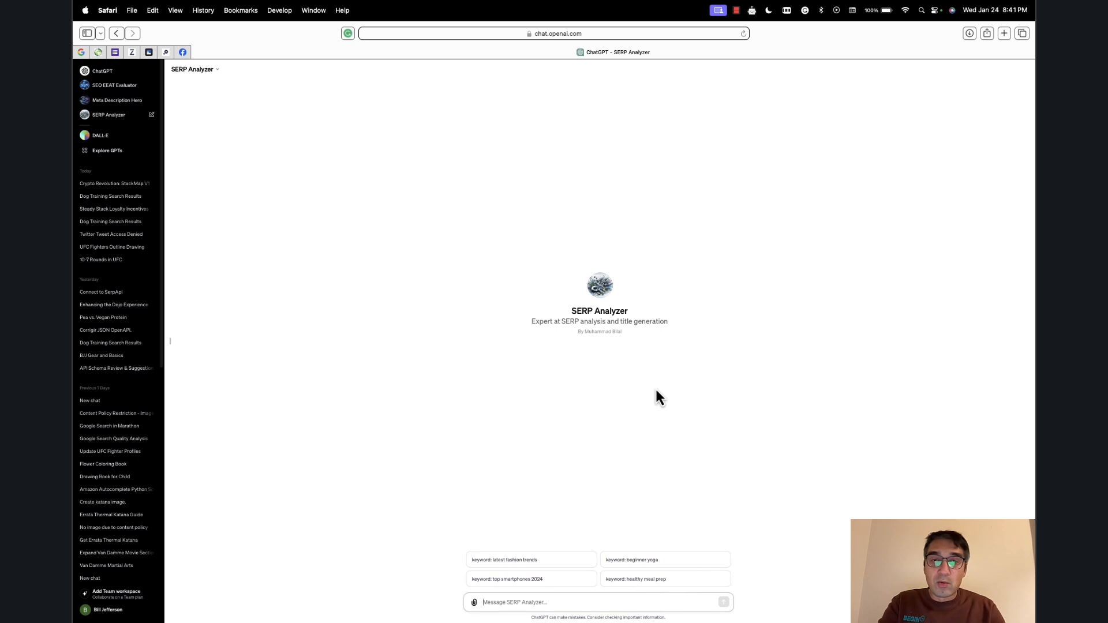
Send the prompt "Keyword: dog training" to the SERP Analyzer GPT.
{"action": "type", "text": "Keyword:"}
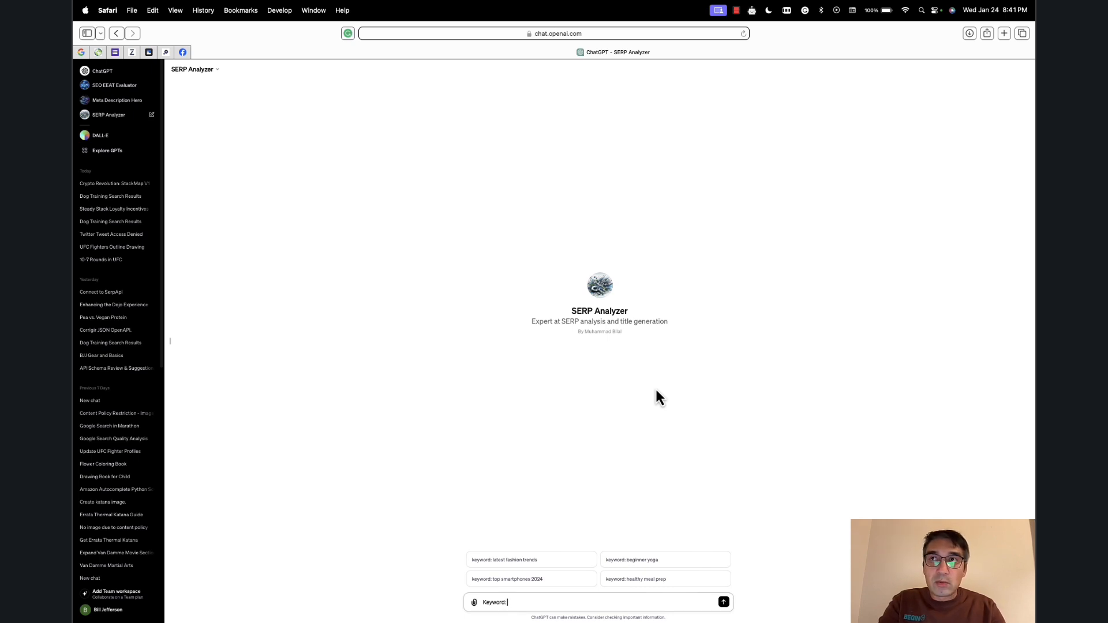
{"action": "type", "text": "dog training"}
{"action": "key", "text": "Return"}
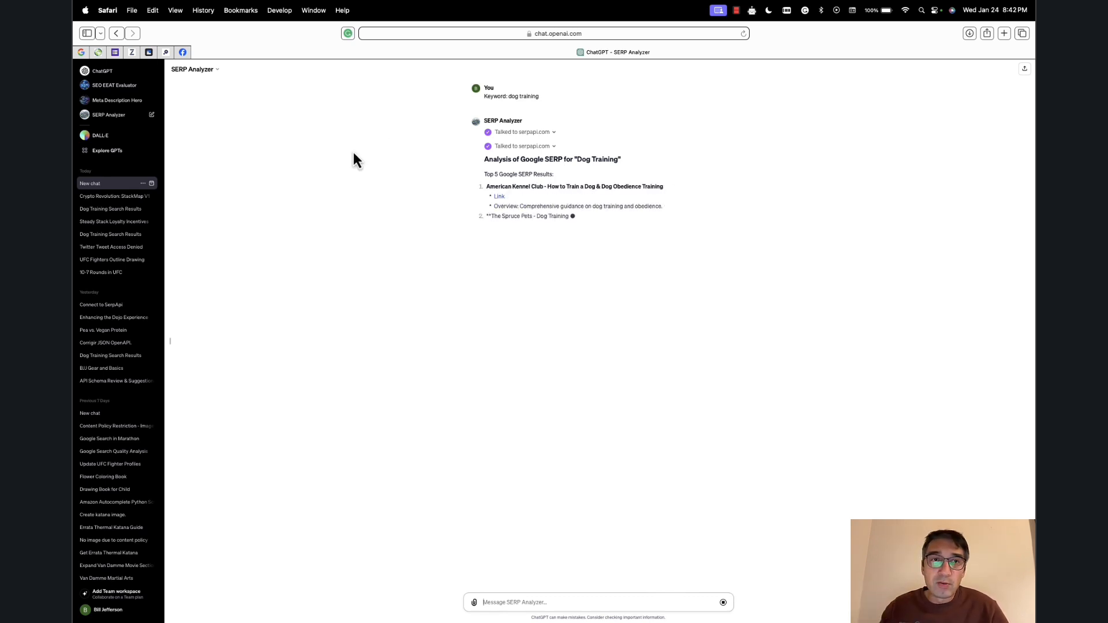
Switch to Brave and open google.com in the new tab.
{"action": "left_click", "coordinate": [104, 33]}
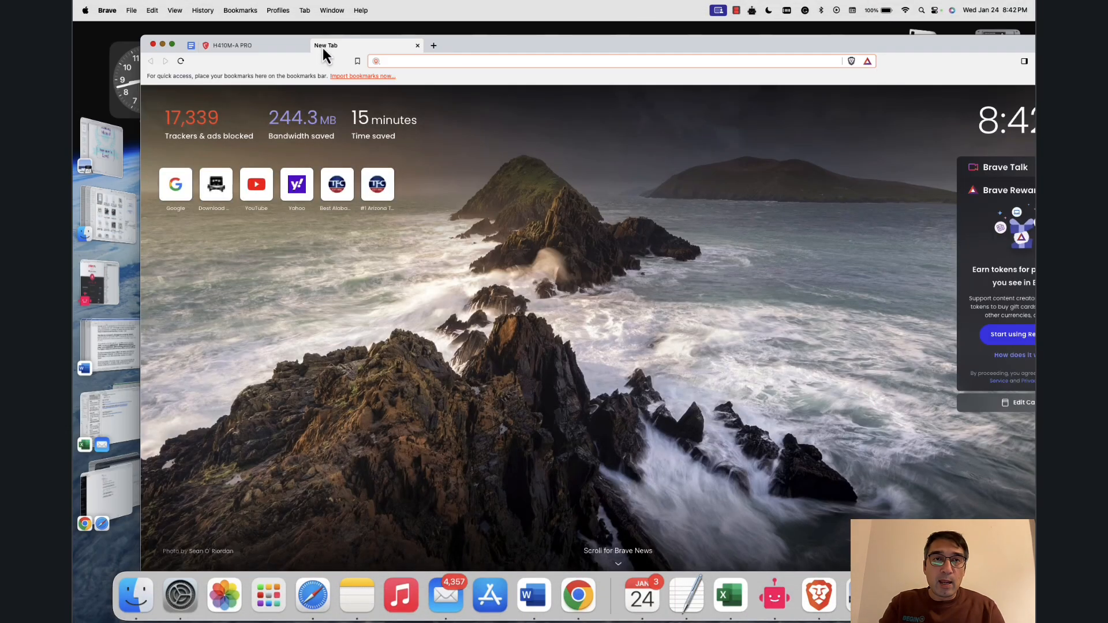
{"action": "type", "text": "www.g"}
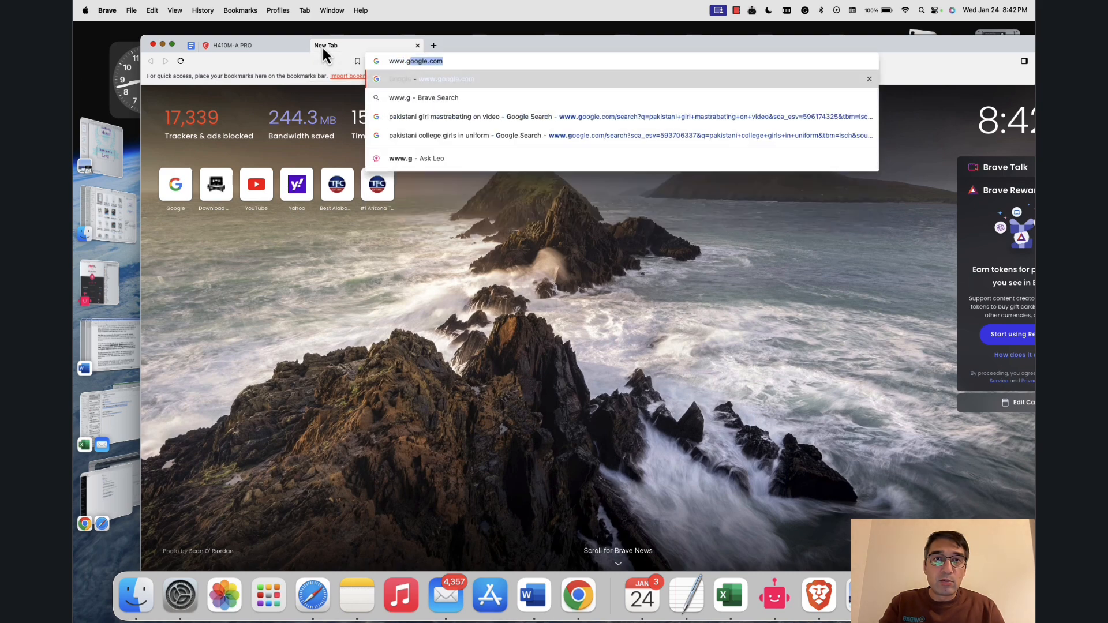
{"action": "key", "text": "Return"}
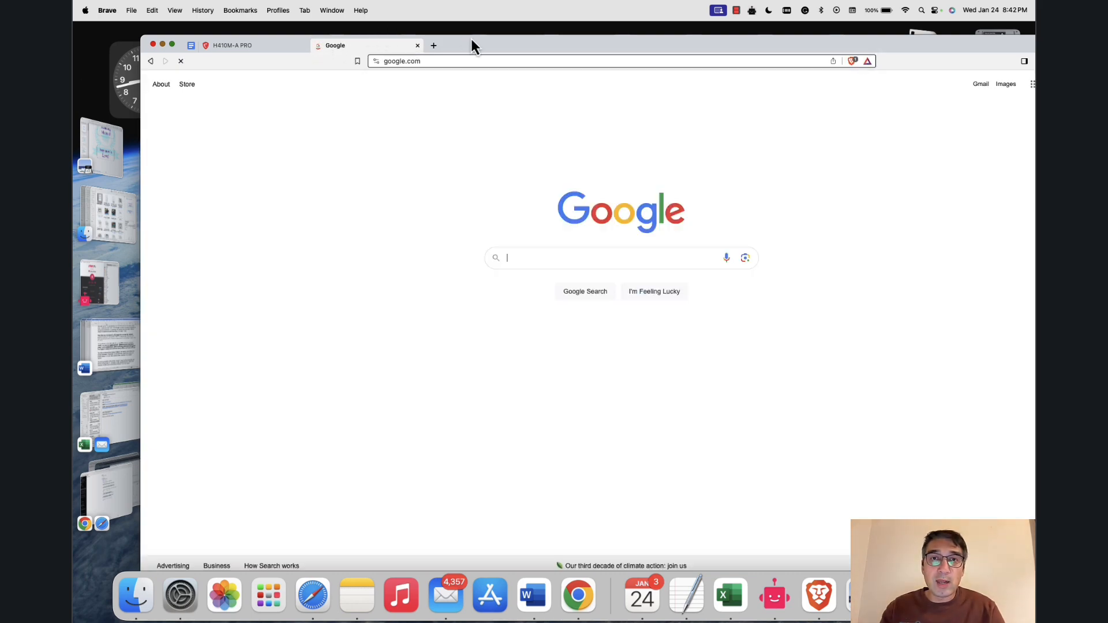
Move the Brave window aside and bring the SERP Analyzer chat window onto the same desktop next to it.
{"action": "left_click_drag", "start_coordinate": [471, 40], "coordinate": [625, 33]}
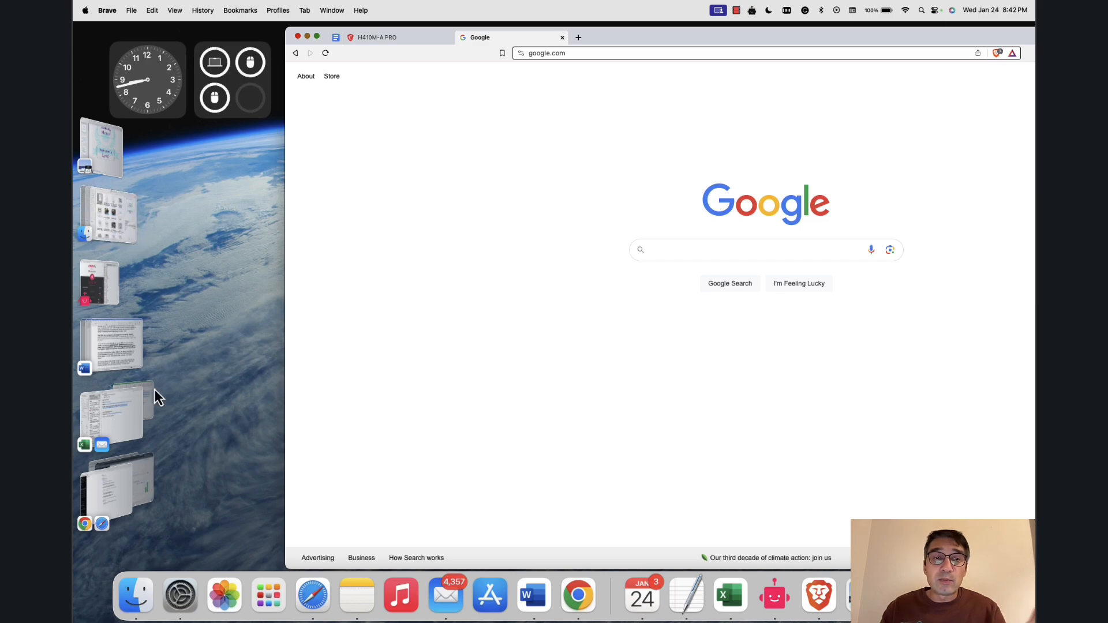
{"action": "left_click_drag", "start_coordinate": [126, 483], "coordinate": [223, 129]}
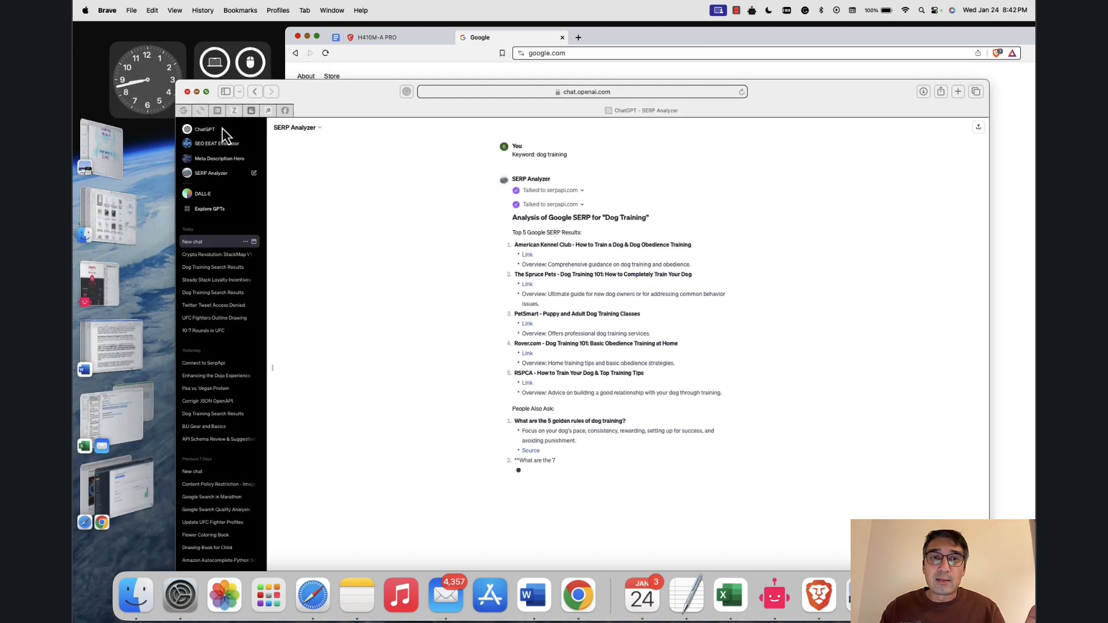
{"action": "left_click_drag", "start_coordinate": [817, 105], "coordinate": [657, 50]}
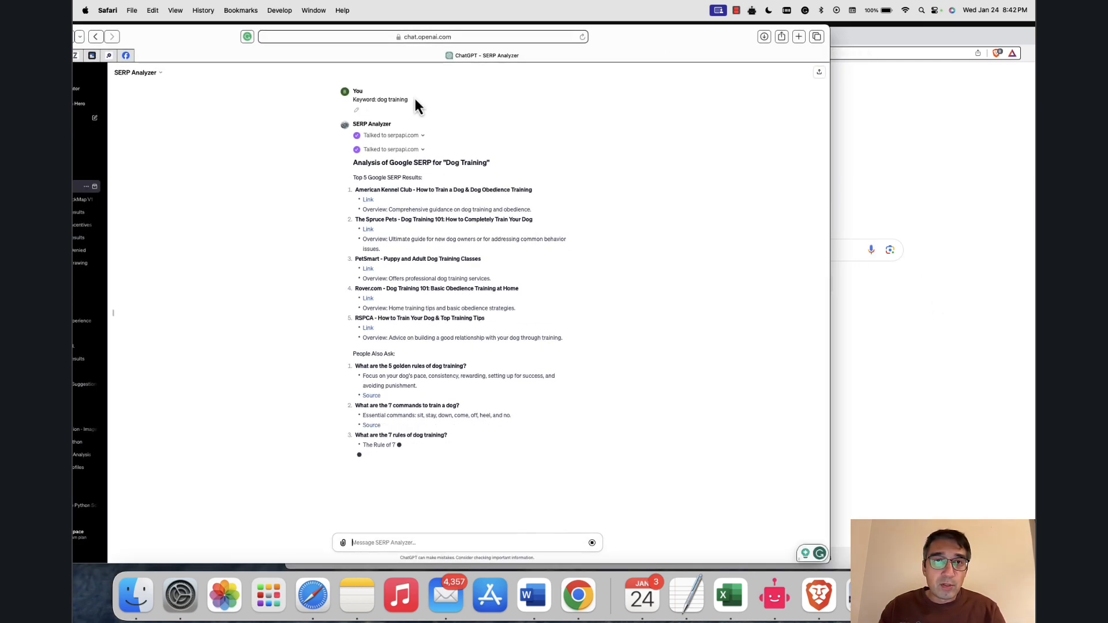
Search Google for "dog training" and place the results window beside the SERP Analyzer chat.
{"action": "left_click", "coordinate": [881, 272]}
{"action": "left_click", "coordinate": [807, 252]}
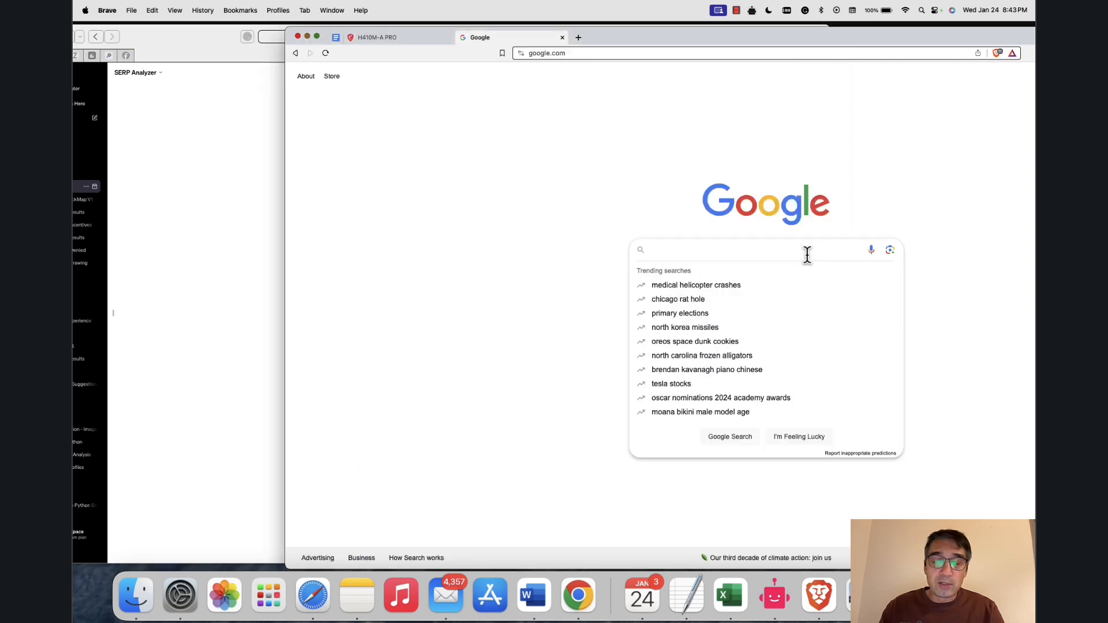
{"action": "type", "text": "dog training"}
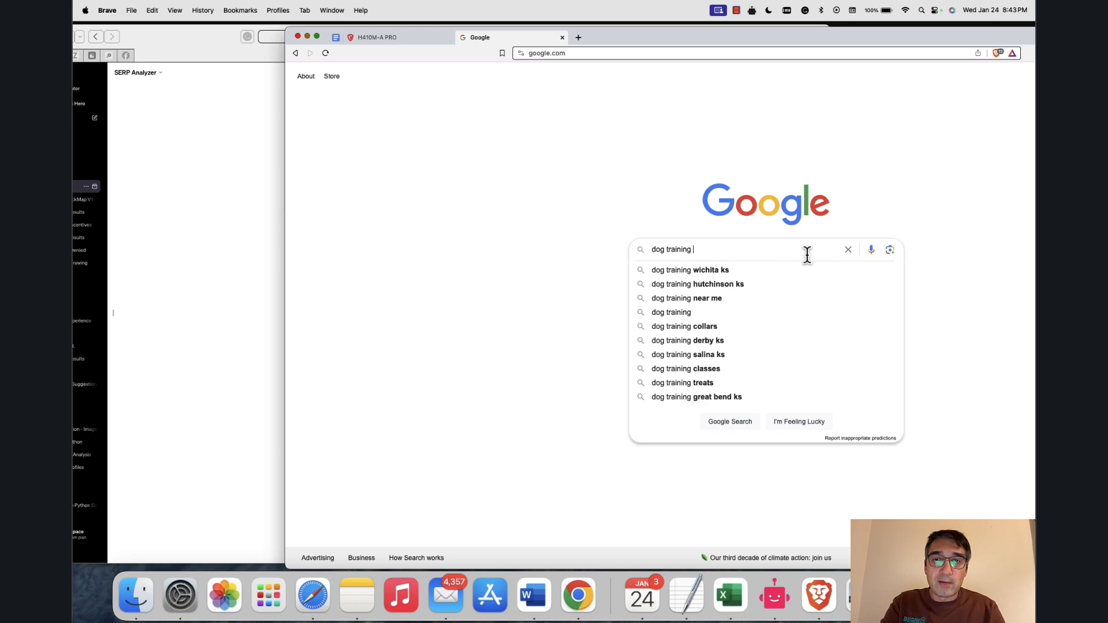
{"action": "key", "text": "Return"}
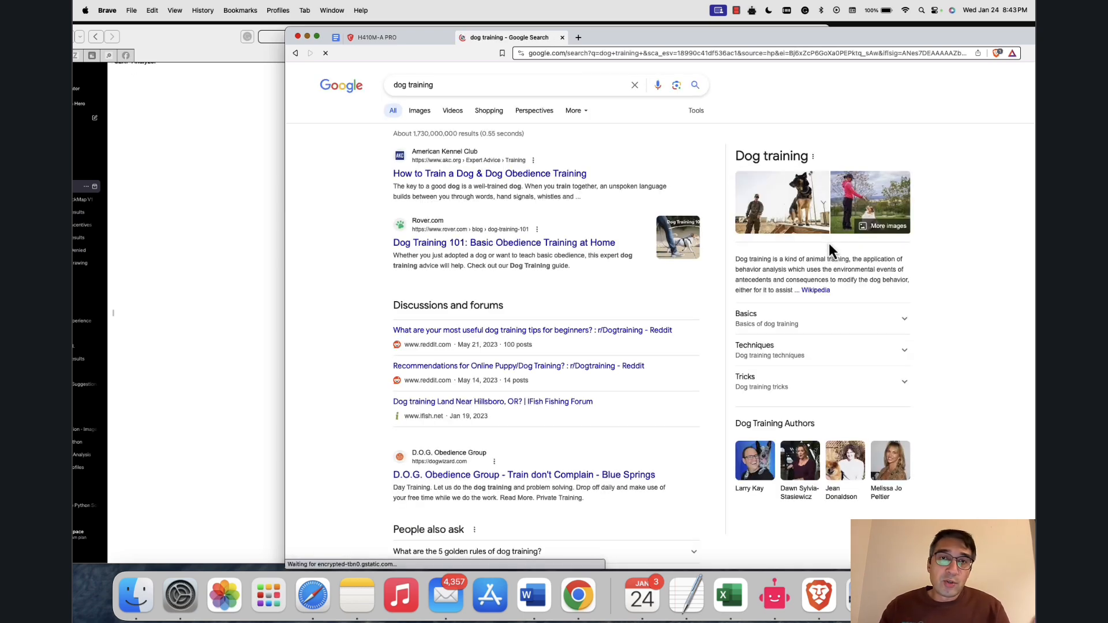
{"action": "left_click_drag", "start_coordinate": [619, 37], "coordinate": [870, 41]}
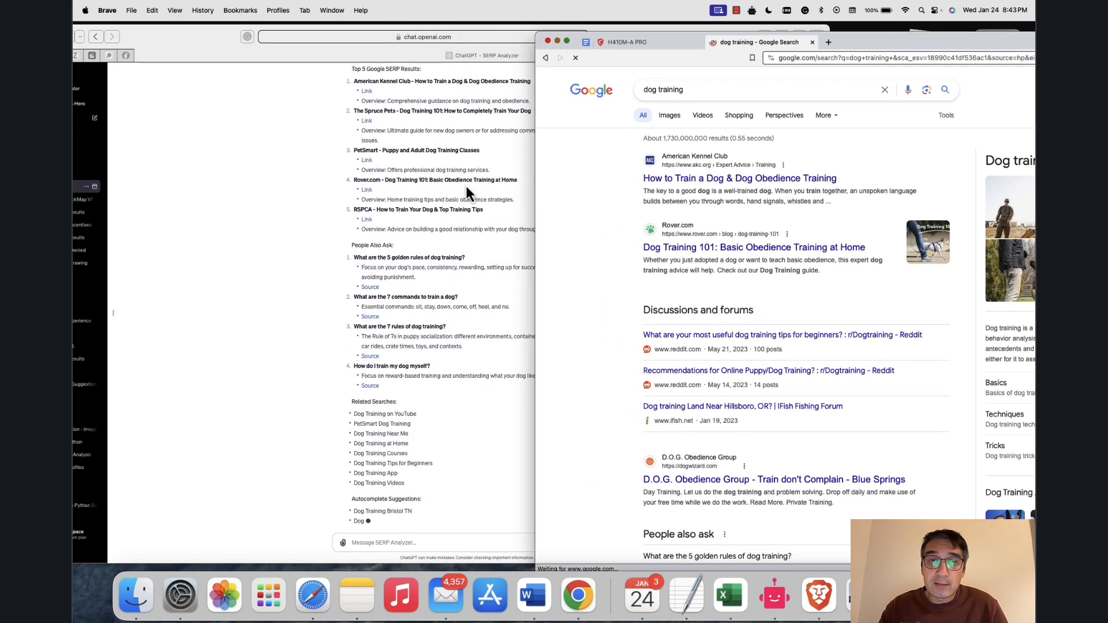
Compare the American Kennel Club entry in the chat's top 5 results with the same listing on Google.
{"action": "scroll", "coordinate": [285, 240], "scroll_direction": "up", "scroll_amount": 3}
{"action": "left_click", "coordinate": [285, 239]}
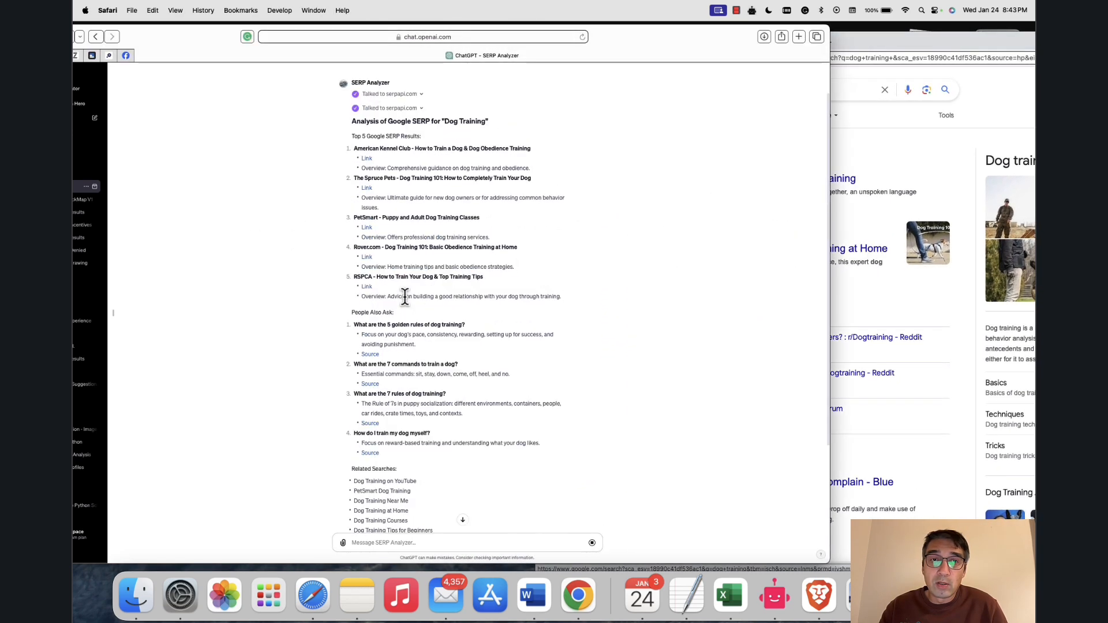
{"action": "scroll", "coordinate": [404, 297], "scroll_direction": "up", "scroll_amount": 1}
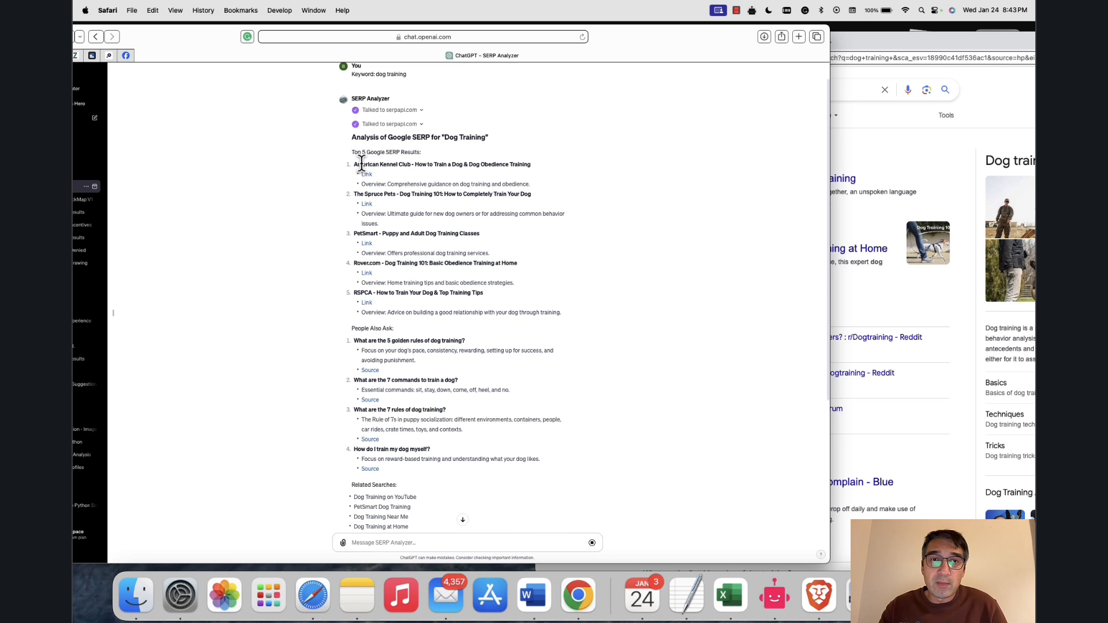
{"action": "left_click_drag", "start_coordinate": [381, 165], "coordinate": [508, 165]}
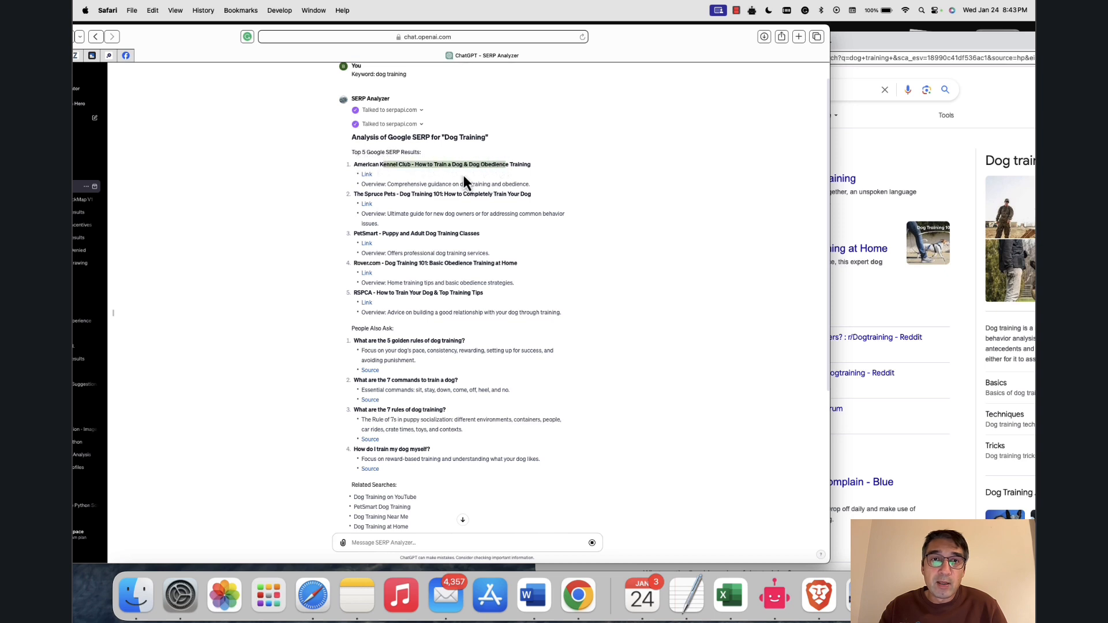
{"action": "left_click", "coordinate": [451, 179]}
{"action": "left_click", "coordinate": [906, 160]}
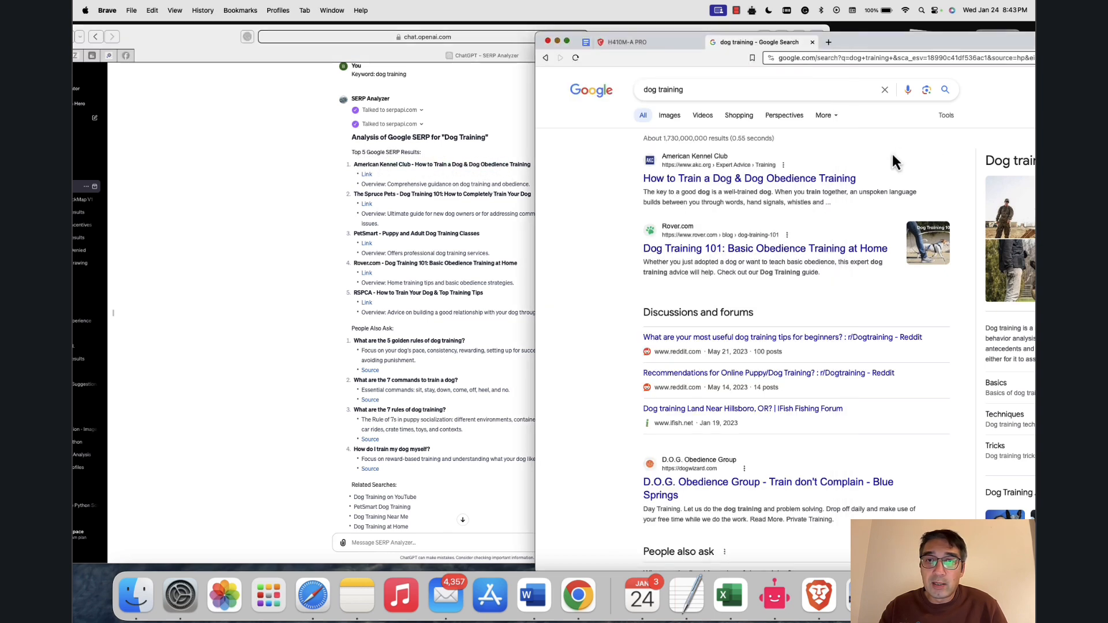
{"action": "left_click_drag", "start_coordinate": [635, 179], "coordinate": [873, 183]}
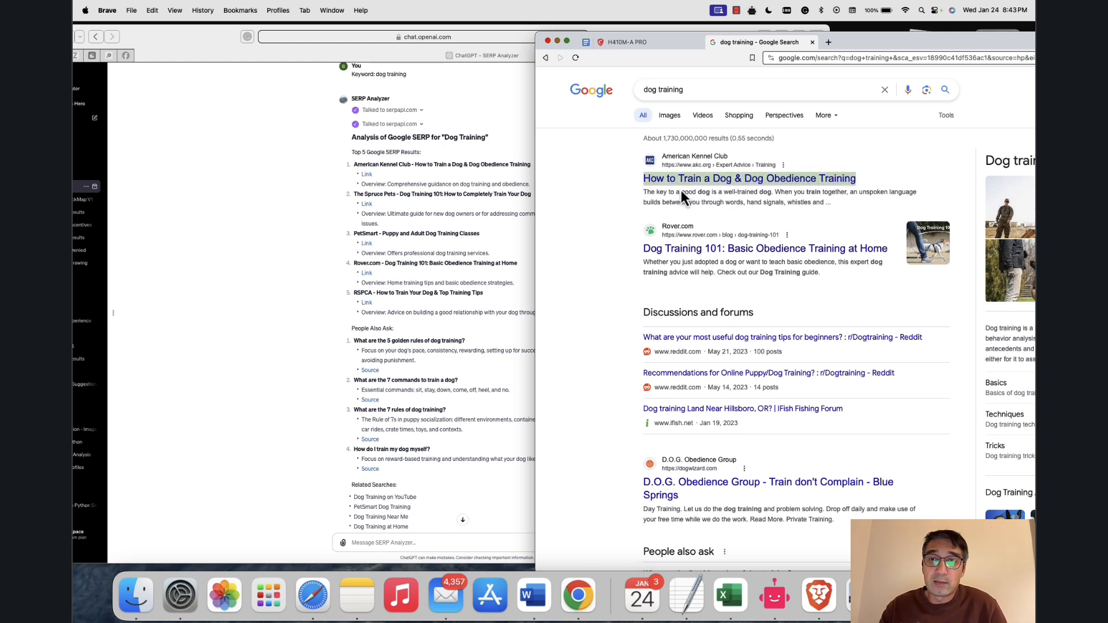
{"action": "left_click_drag", "start_coordinate": [880, 182], "coordinate": [651, 179]}
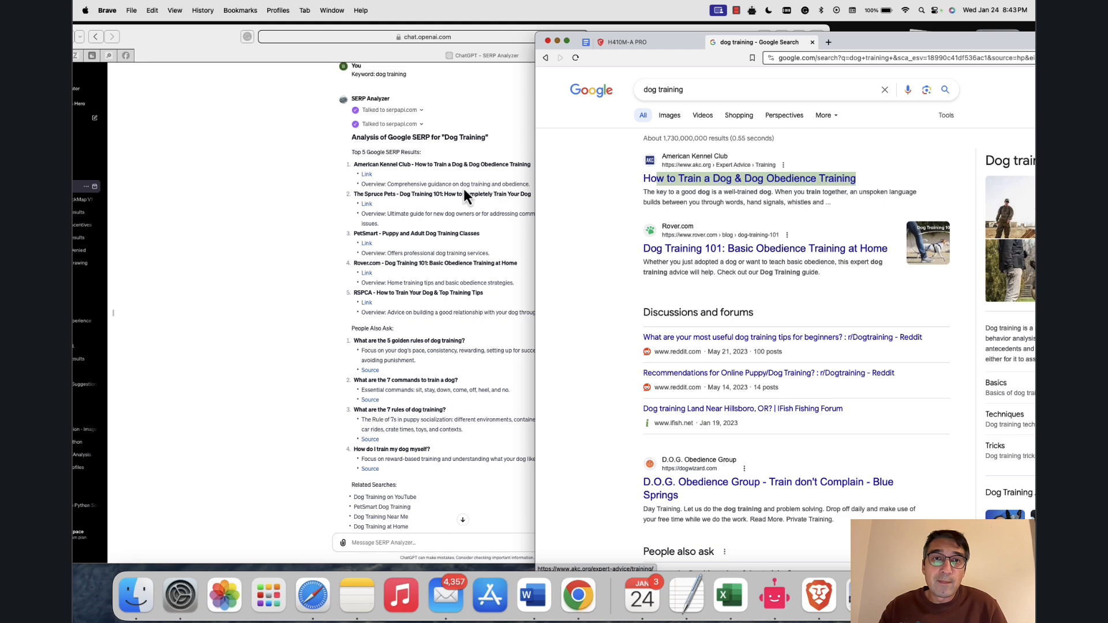
Check the chat's overview text and its Rover.com and PetSmart entries against the Google results.
{"action": "left_click", "coordinate": [346, 215]}
{"action": "left_click_drag", "start_coordinate": [378, 184], "coordinate": [573, 190]}
{"action": "left_click", "coordinate": [584, 198]}
{"action": "left_click", "coordinate": [848, 232]}
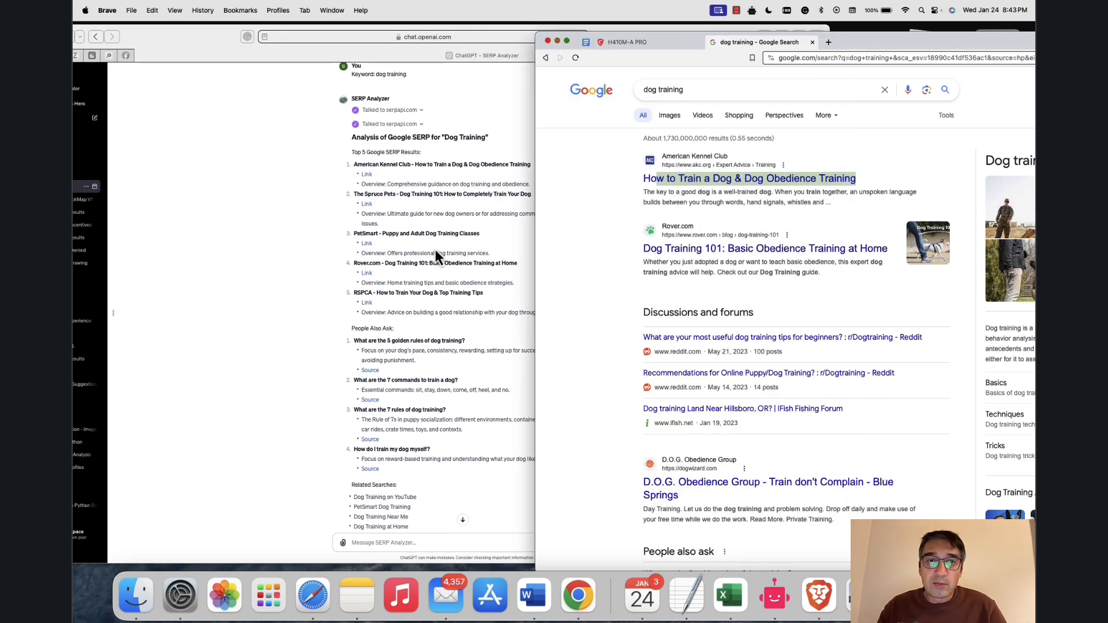
{"action": "left_click", "coordinate": [305, 247]}
{"action": "left_click_drag", "start_coordinate": [518, 263], "coordinate": [348, 257]}
{"action": "left_click_drag", "start_coordinate": [491, 235], "coordinate": [349, 234]}
{"action": "left_click", "coordinate": [884, 160]}
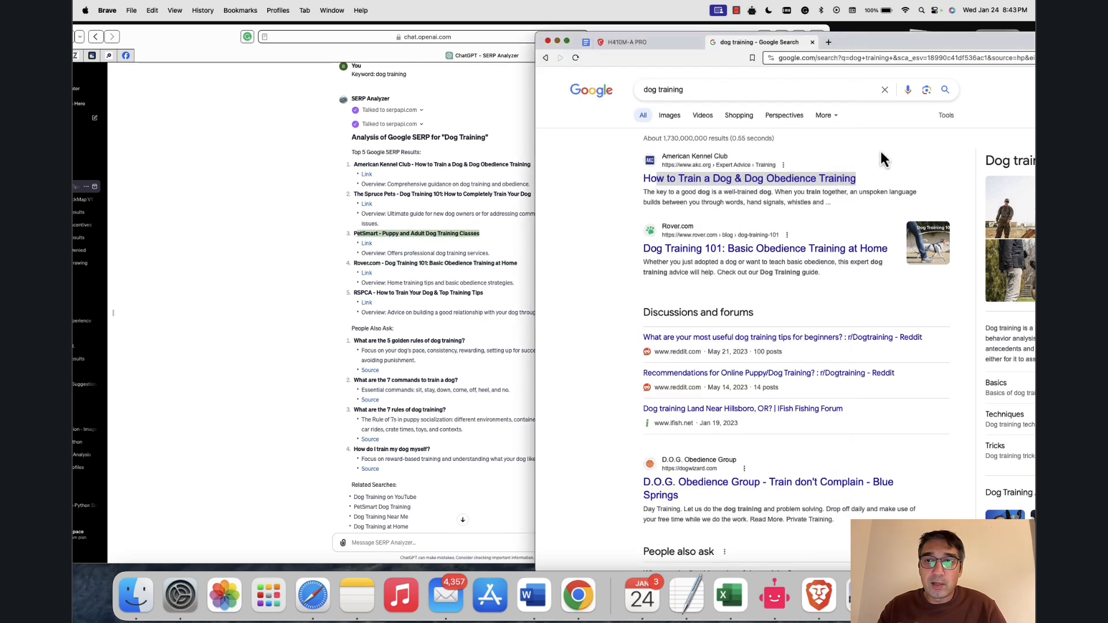
Compare Google's further listings and People also ask questions with those in the chat, expanding the 5 golden rules question.
{"action": "scroll", "coordinate": [847, 266], "scroll_direction": "down", "scroll_amount": 3}
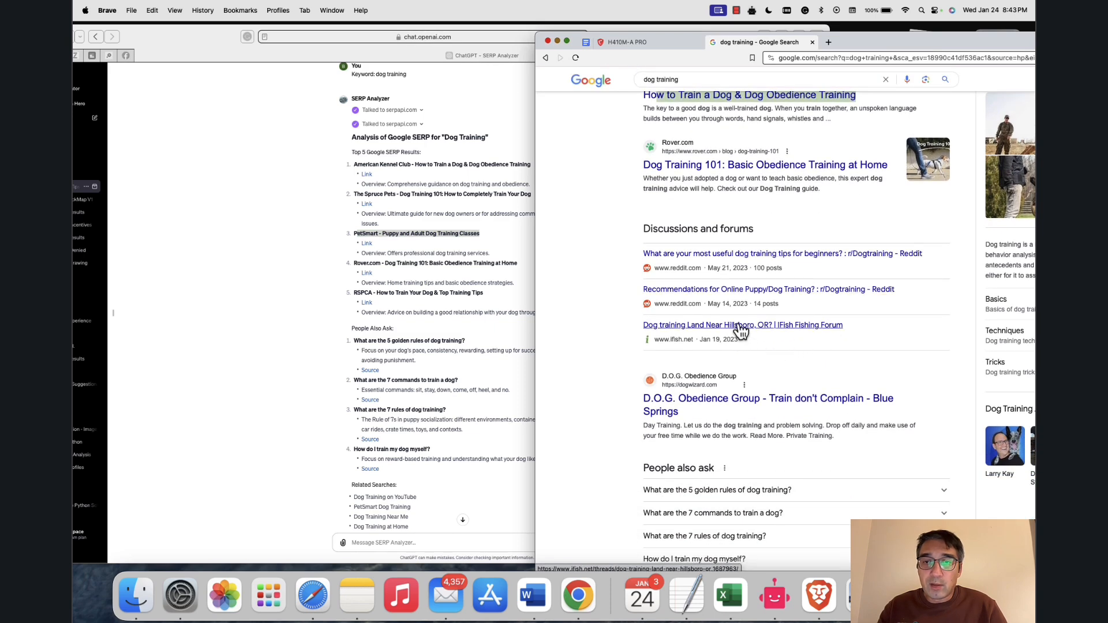
{"action": "scroll", "coordinate": [741, 331], "scroll_direction": "down", "scroll_amount": 7}
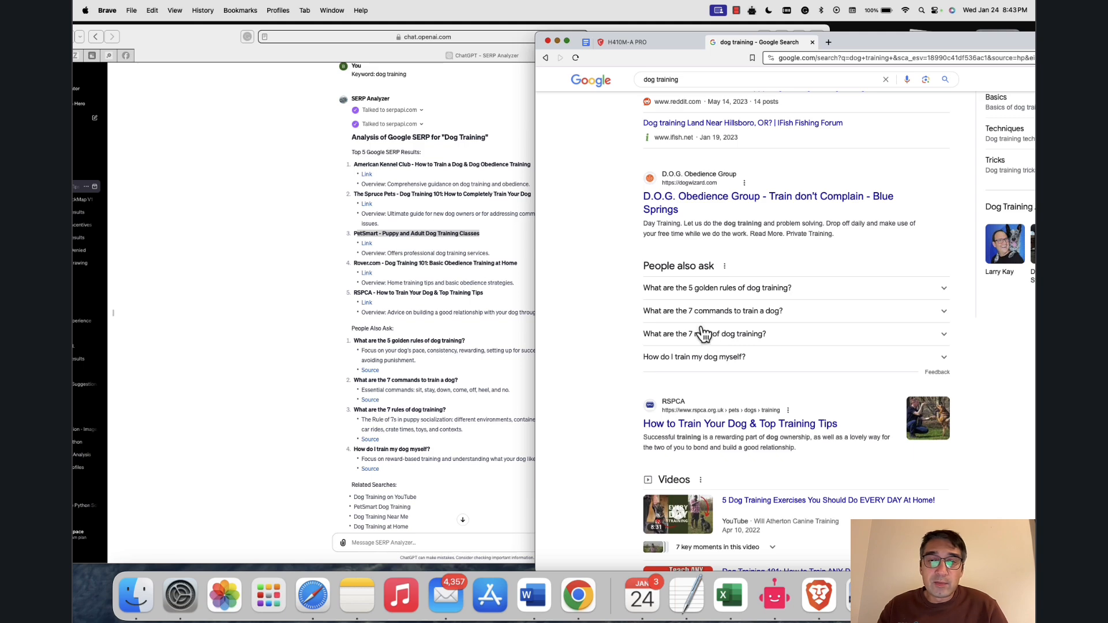
{"action": "left_click", "coordinate": [334, 297]}
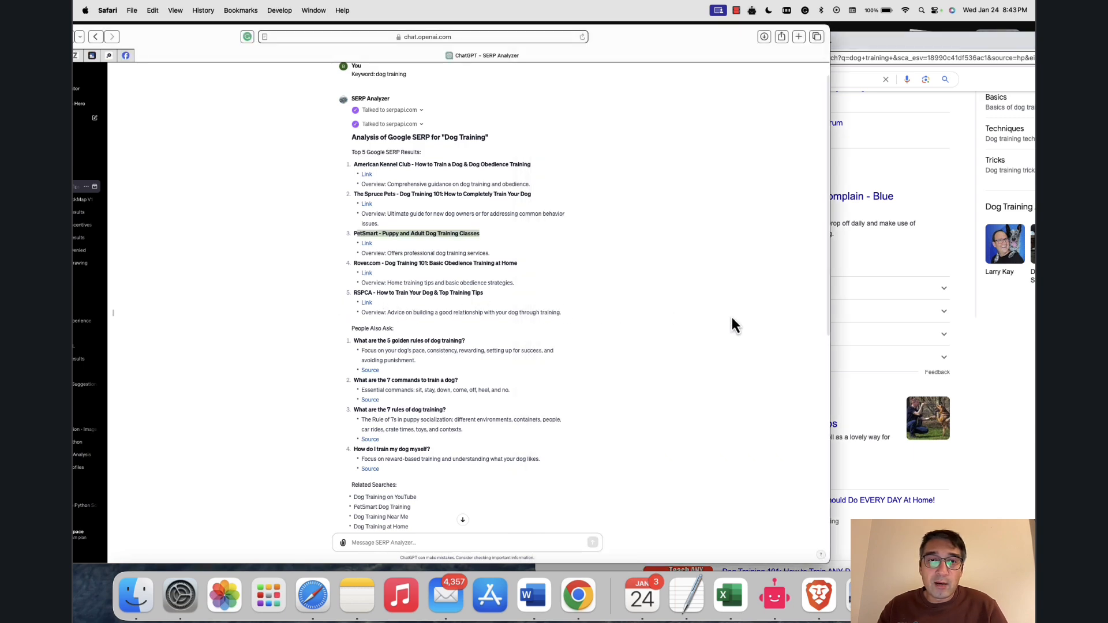
{"action": "left_click", "coordinate": [915, 314]}
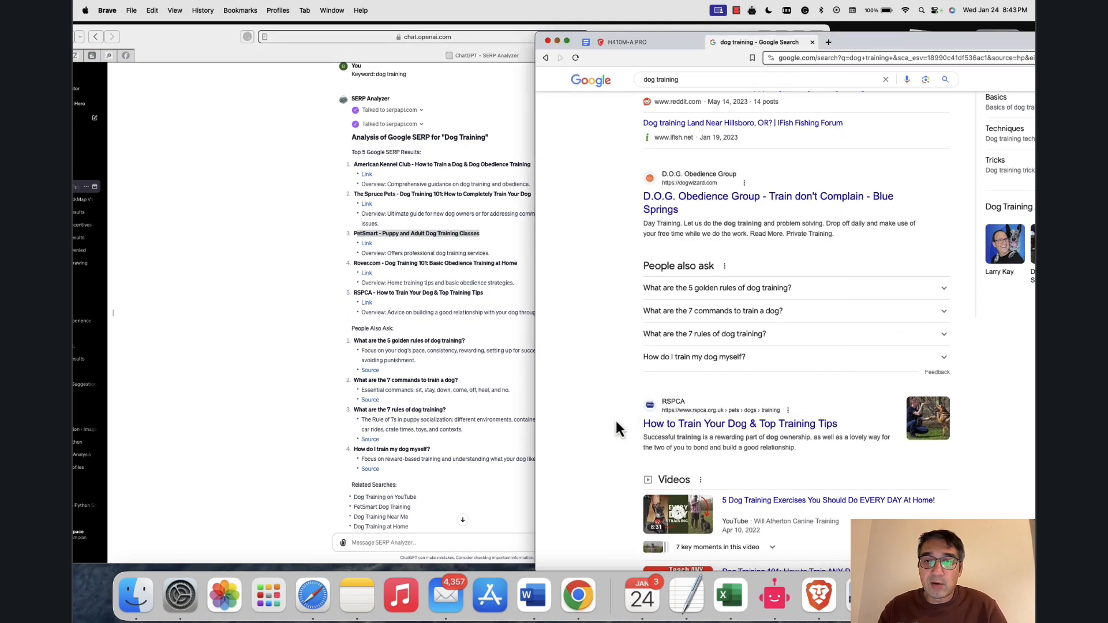
{"action": "left_click", "coordinate": [646, 297]}
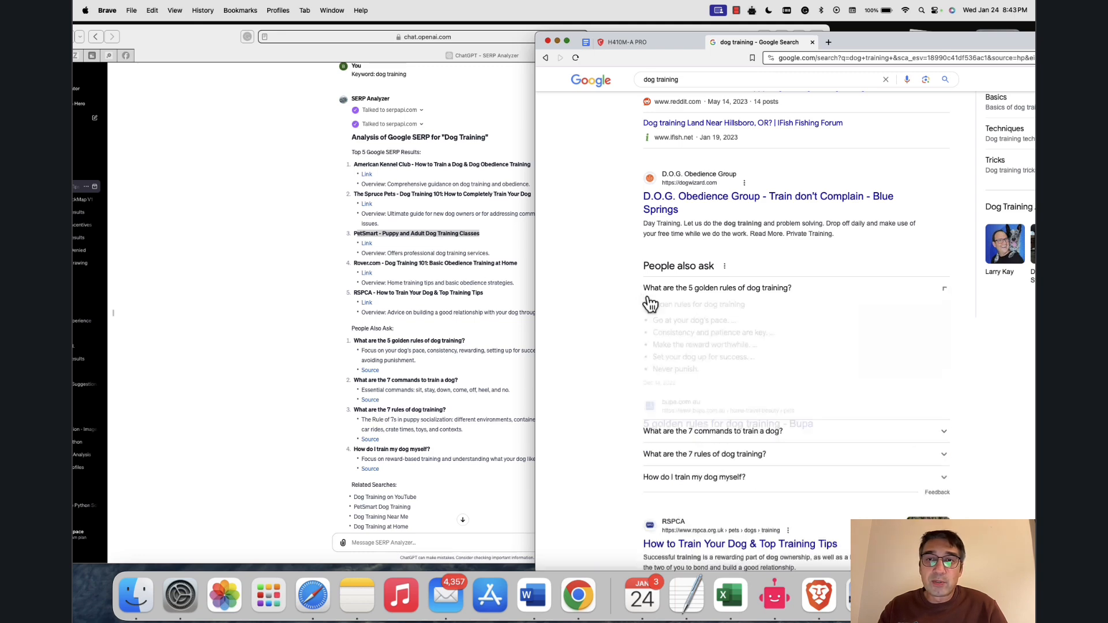
{"action": "left_click", "coordinate": [656, 298]}
Compare the chat's Autocomplete Suggestions list with Google's search box suggestions for "dog training".
{"action": "left_click", "coordinate": [291, 278]}
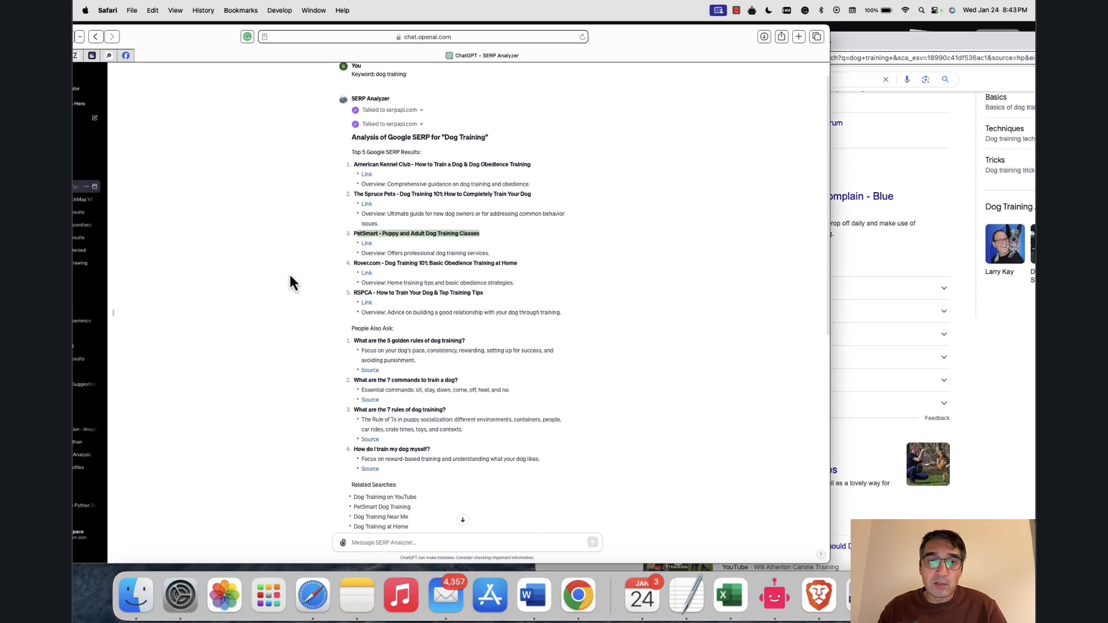
{"action": "scroll", "coordinate": [289, 275], "scroll_direction": "down", "scroll_amount": 2}
{"action": "scroll", "coordinate": [289, 274], "scroll_direction": "up", "scroll_amount": 3}
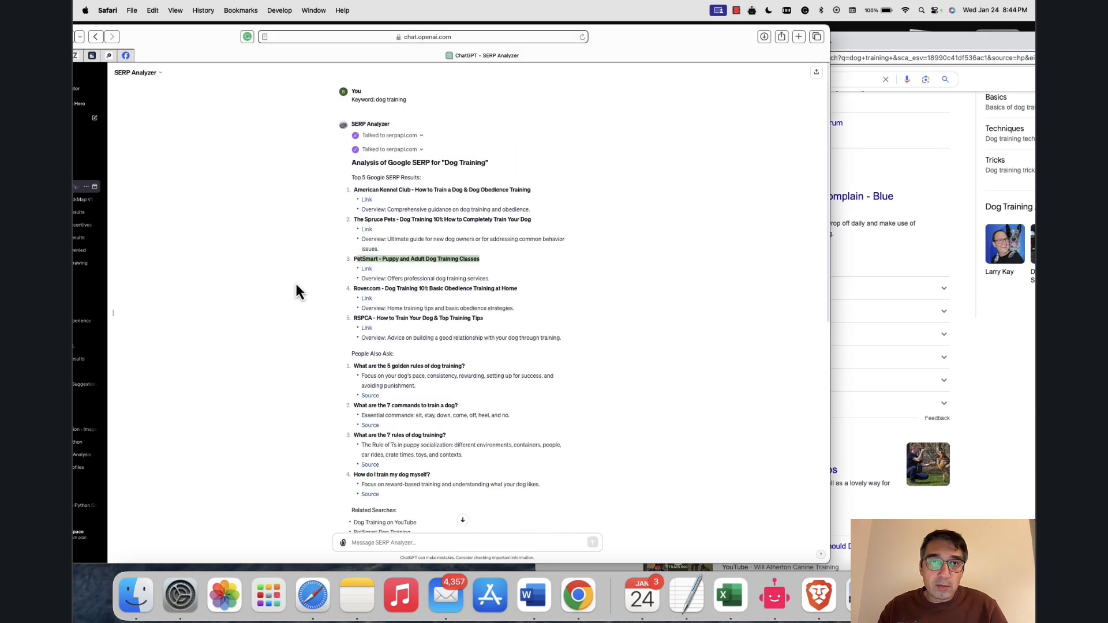
{"action": "scroll", "coordinate": [296, 285], "scroll_direction": "down", "scroll_amount": 3}
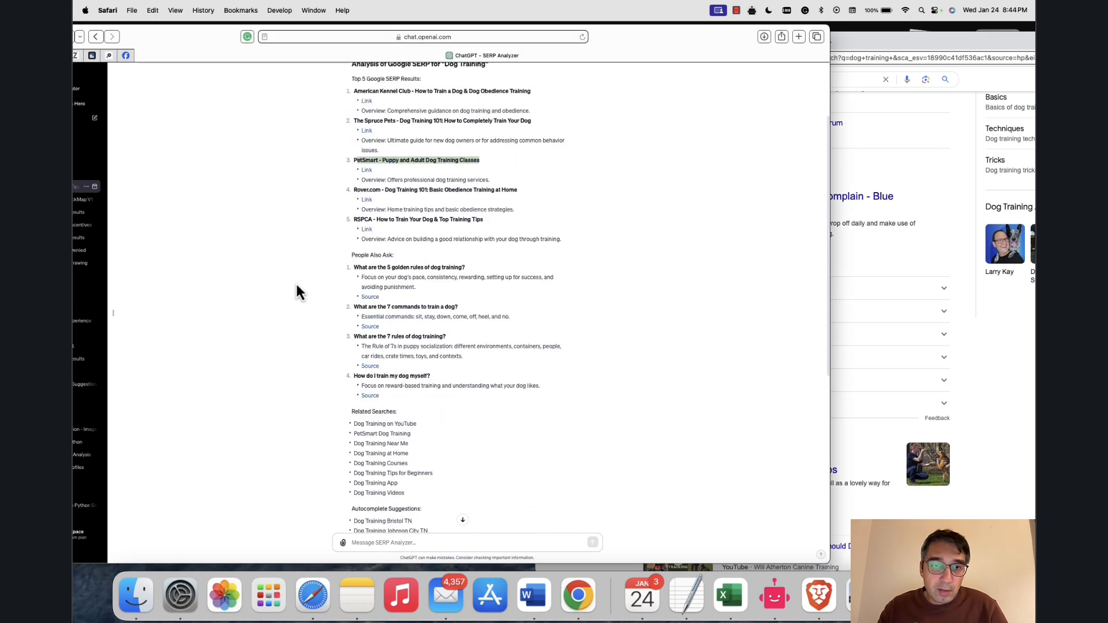
{"action": "scroll", "coordinate": [296, 284], "scroll_direction": "down", "scroll_amount": 2}
{"action": "left_click_drag", "start_coordinate": [346, 353], "coordinate": [426, 454]}
{"action": "scroll", "coordinate": [427, 425], "scroll_direction": "down", "scroll_amount": 3}
{"action": "left_click", "coordinate": [967, 349]}
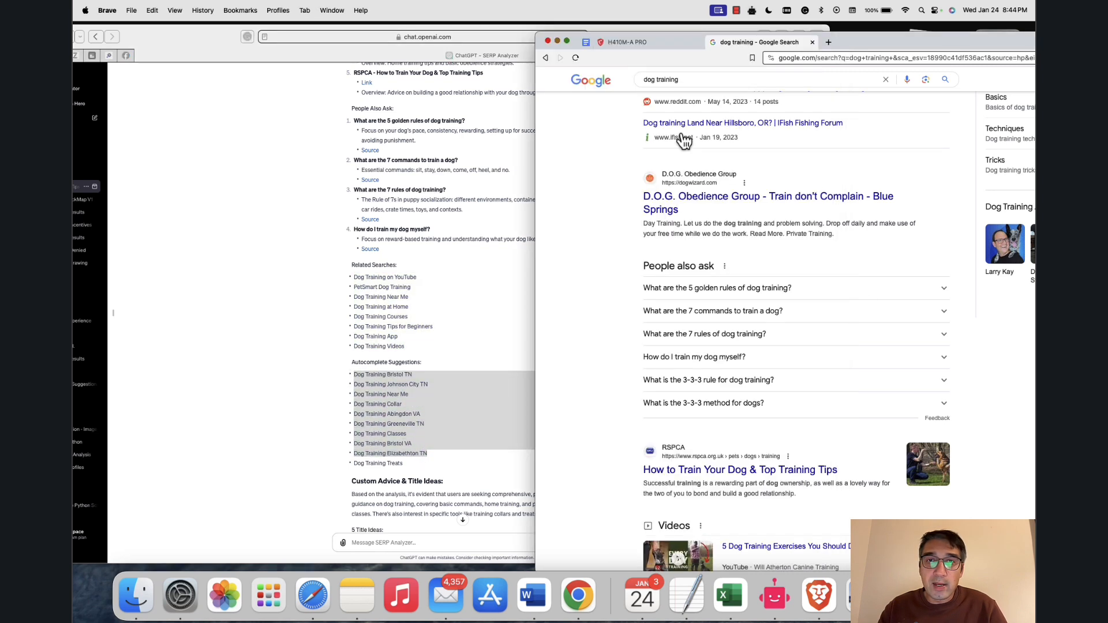
{"action": "left_click", "coordinate": [698, 82]}
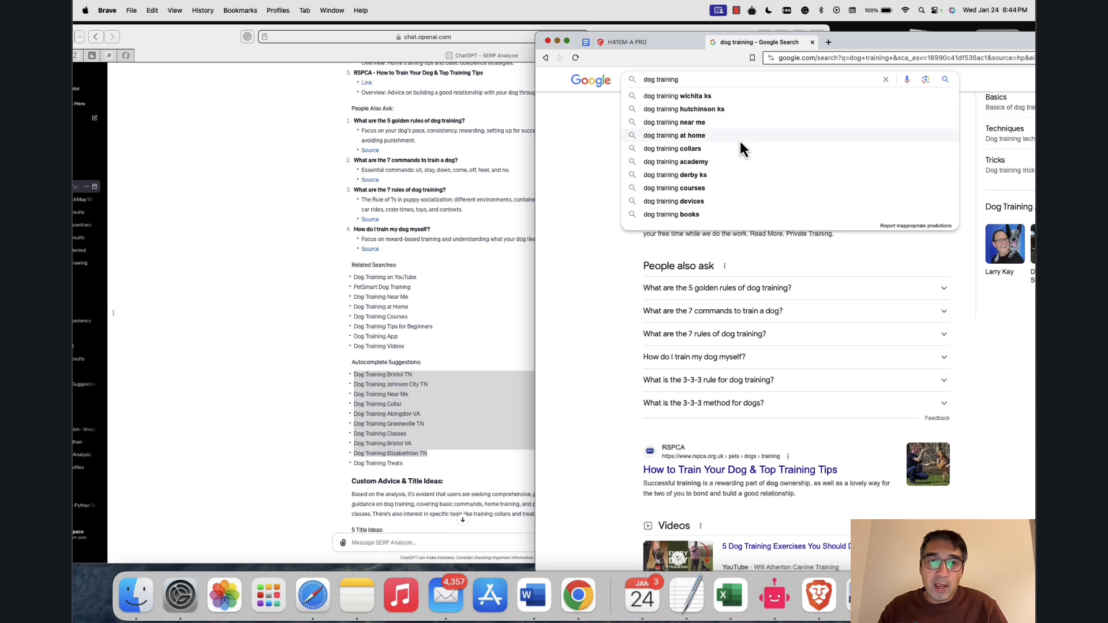
{"action": "left_click_drag", "start_coordinate": [395, 465], "coordinate": [360, 364]}
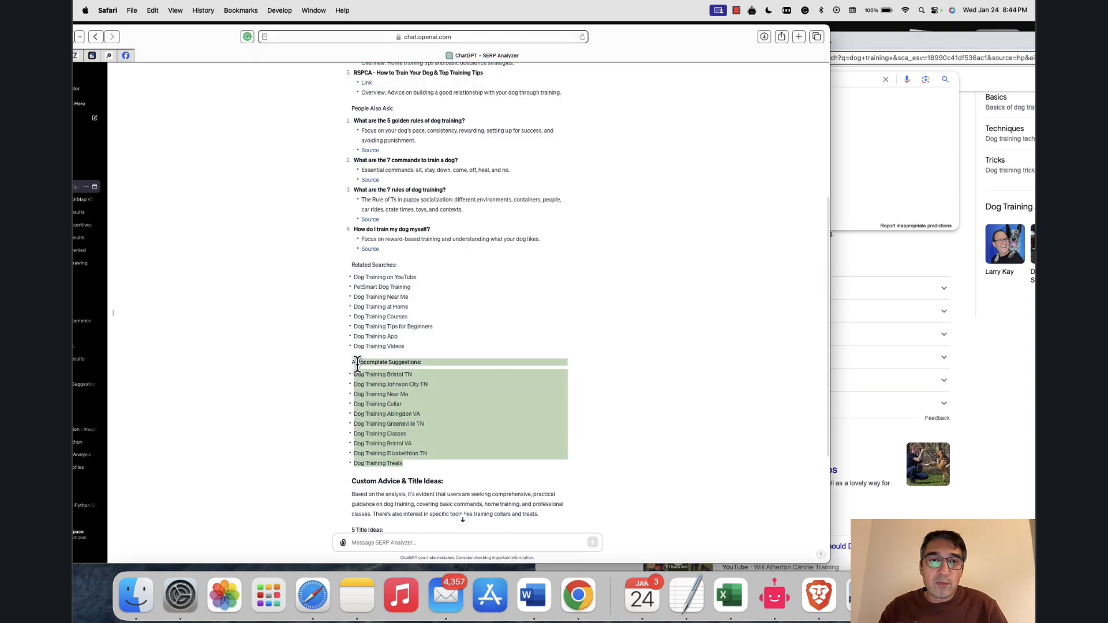
Compare the chat's Related Searches list with the Related searches section of the Google results page.
{"action": "left_click", "coordinate": [386, 312]}
{"action": "left_click_drag", "start_coordinate": [366, 277], "coordinate": [408, 317]}
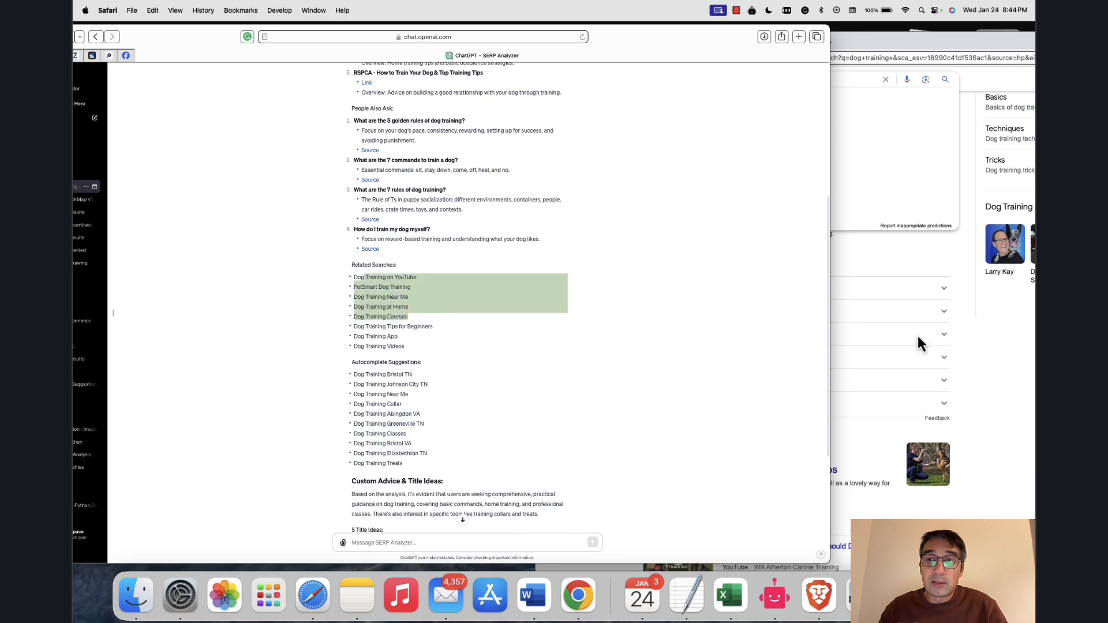
{"action": "left_click", "coordinate": [1023, 356]}
{"action": "scroll", "coordinate": [1014, 392], "scroll_direction": "down", "scroll_amount": 5}
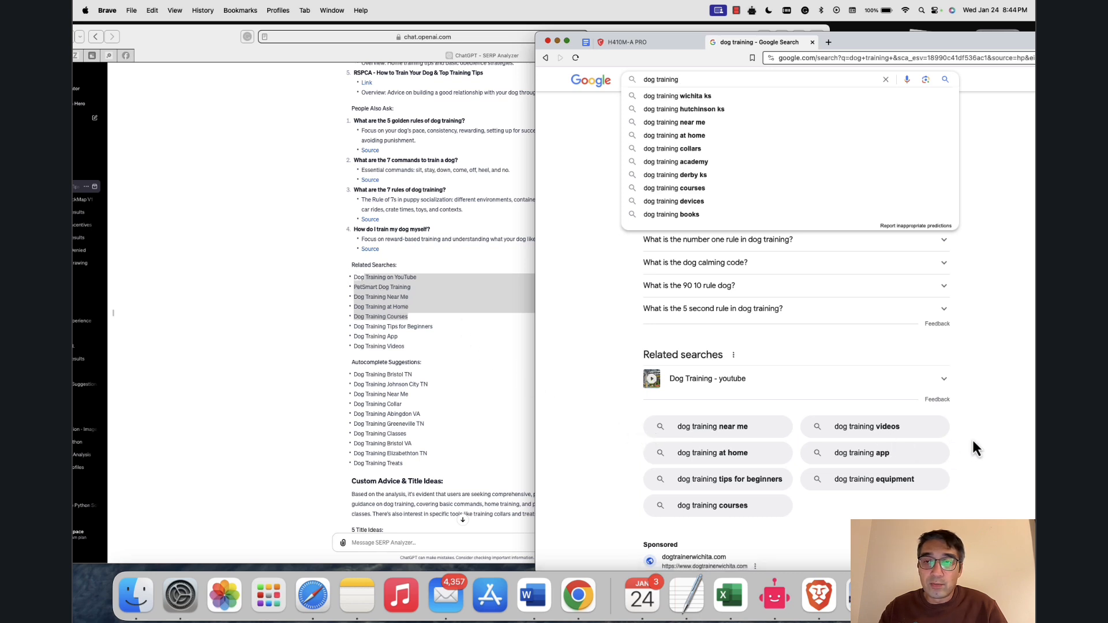
{"action": "left_click", "coordinate": [1016, 439]}
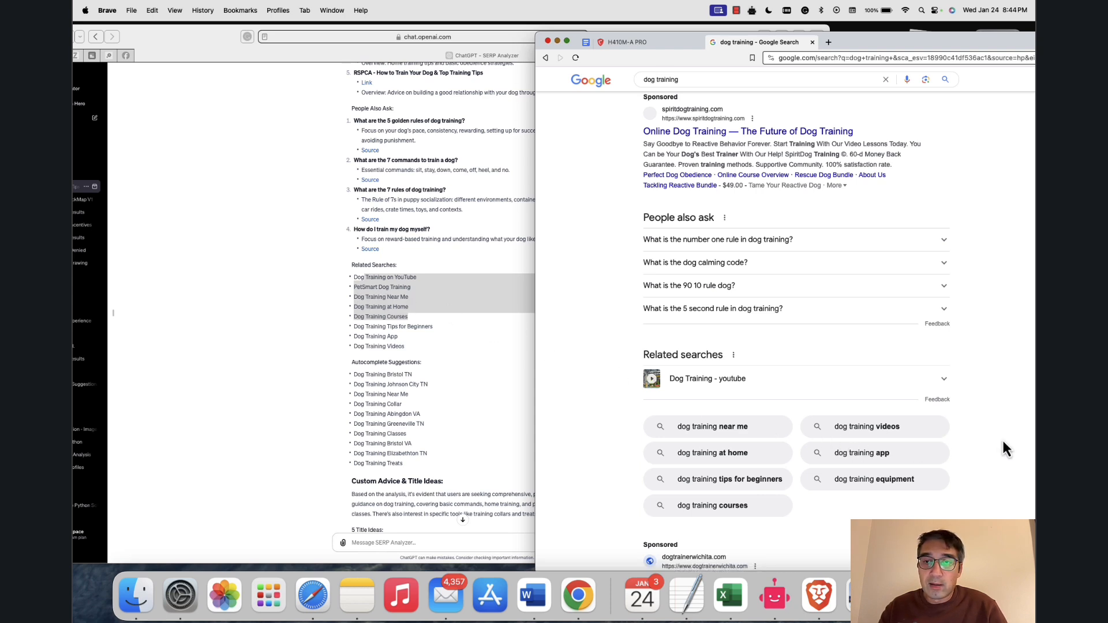
{"action": "scroll", "coordinate": [609, 437], "scroll_direction": "down", "scroll_amount": 5}
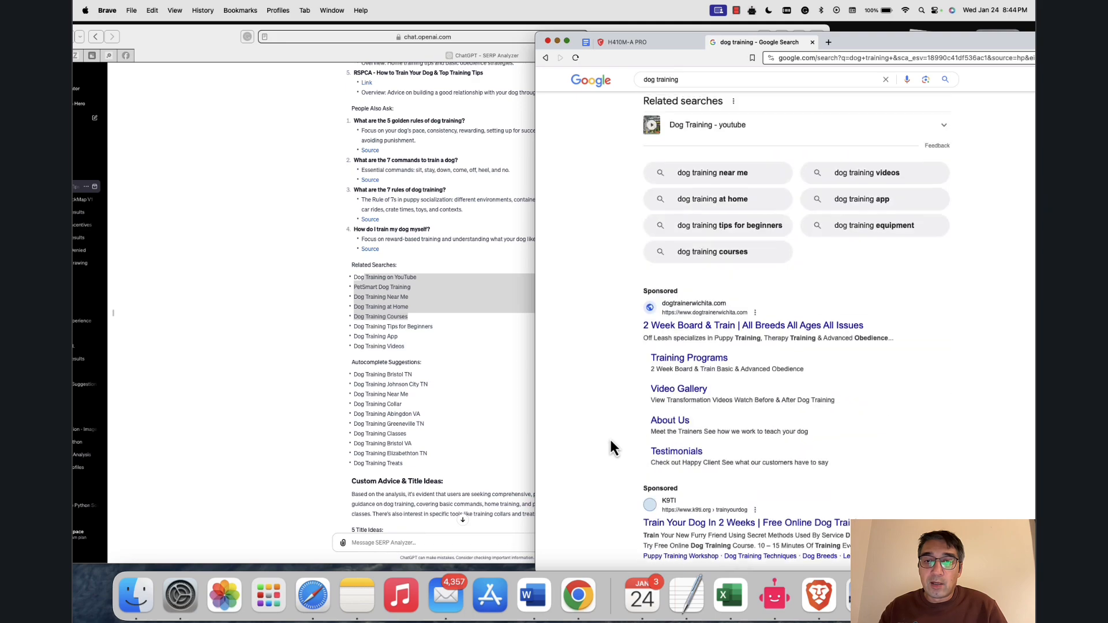
Return to the SERP Analyzer chat and read its Custom Advice section and 5 Title Ideas.
{"action": "scroll", "coordinate": [614, 442], "scroll_direction": "up", "scroll_amount": 20}
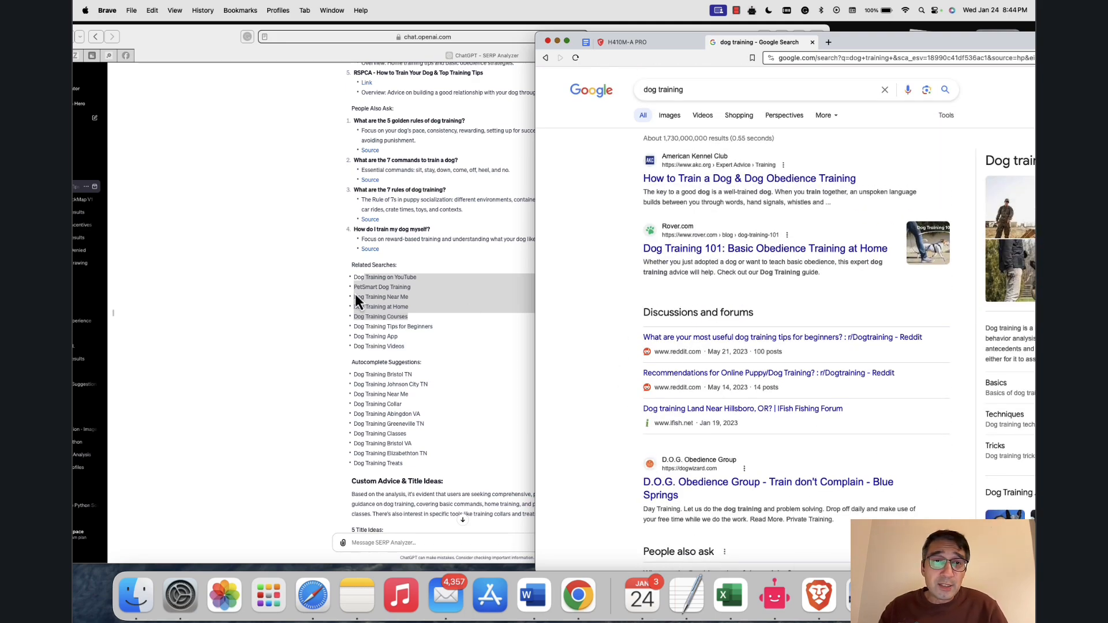
{"action": "left_click", "coordinate": [292, 304]}
{"action": "scroll", "coordinate": [293, 304], "scroll_direction": "down", "scroll_amount": 1}
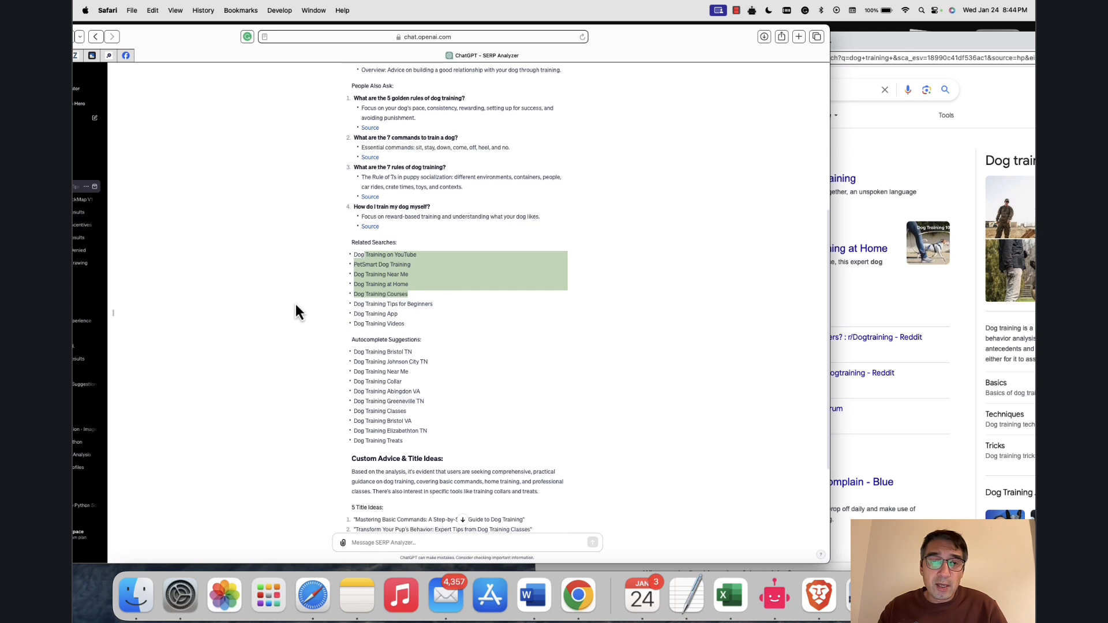
{"action": "scroll", "coordinate": [297, 312], "scroll_direction": "down", "scroll_amount": 5}
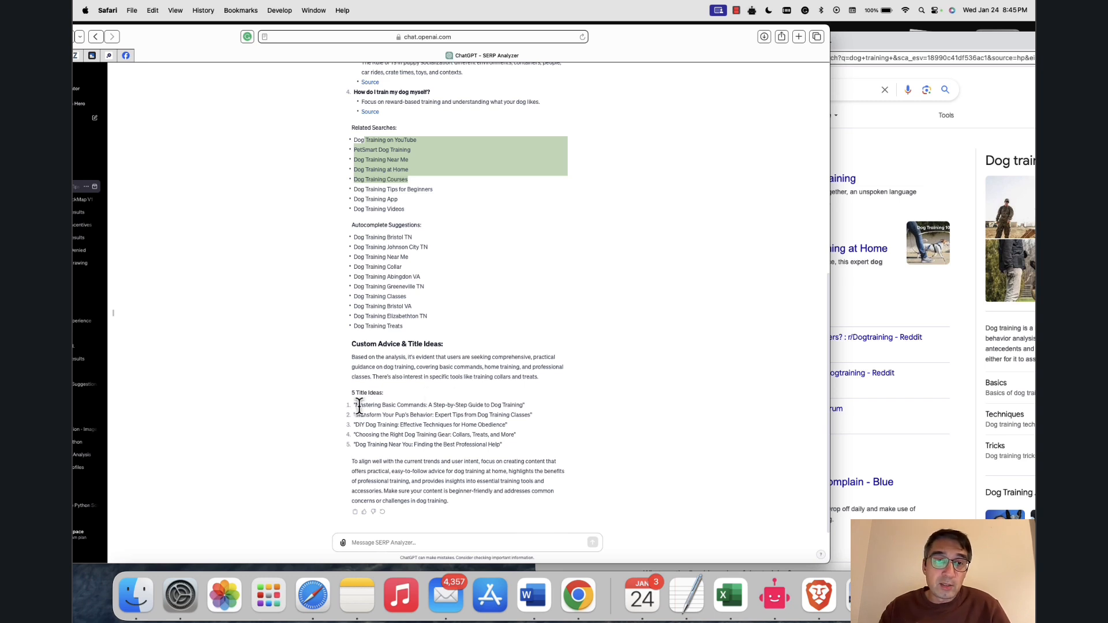
{"action": "mouse_move", "coordinate": [354, 405]}
{"action": "left_mouse_down"}
{"action": "mouse_move", "coordinate": [421, 408]}
{"action": "mouse_move", "coordinate": [491, 432]}
{"action": "mouse_move", "coordinate": [515, 453]}
{"action": "mouse_move", "coordinate": [418, 438]}
{"action": "mouse_move", "coordinate": [324, 399]}
{"action": "left_mouse_up"}
{"action": "left_click", "coordinate": [403, 421]}
Look back over the search data listed above the title ideas in the chat's analysis.
{"action": "scroll", "coordinate": [404, 416], "scroll_direction": "up", "scroll_amount": 10}
{"action": "scroll", "coordinate": [317, 240], "scroll_direction": "down", "scroll_amount": 5}
{"action": "scroll", "coordinate": [324, 250], "scroll_direction": "up", "scroll_amount": 4}
{"action": "left_click_drag", "start_coordinate": [341, 164], "coordinate": [539, 282]}
{"action": "left_click", "coordinate": [263, 322]}
{"action": "scroll", "coordinate": [269, 327], "scroll_direction": "down", "scroll_amount": 6}
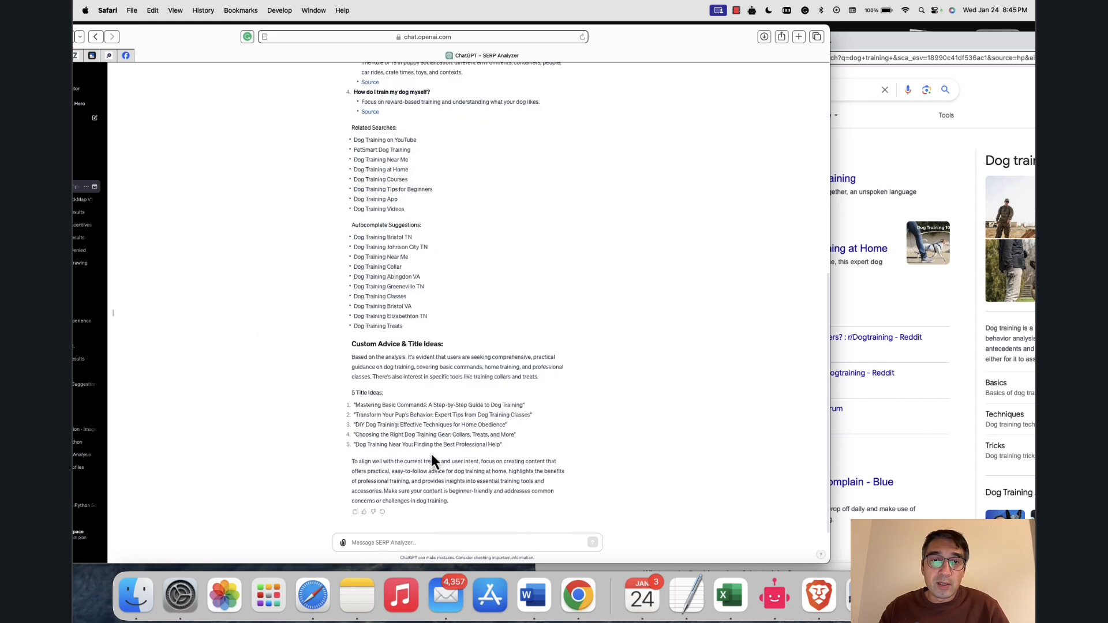
Read the chat's title ideas together with the closing paragraph of content advice.
{"action": "left_click_drag", "start_coordinate": [515, 460], "coordinate": [368, 411]}
{"action": "left_click", "coordinate": [290, 460]}
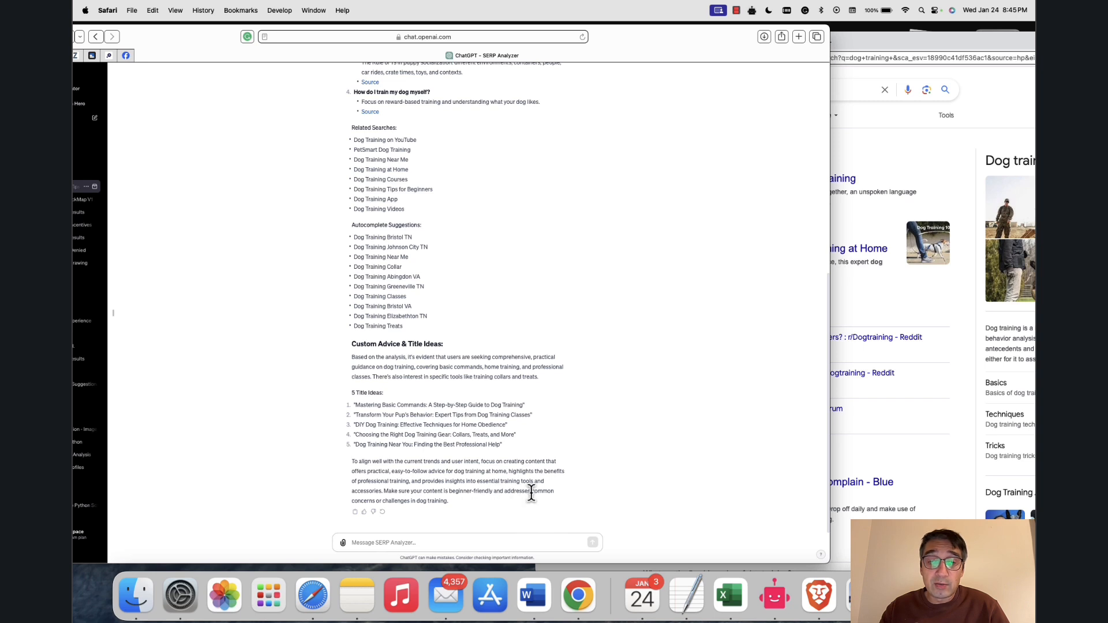
{"action": "left_click_drag", "start_coordinate": [464, 504], "coordinate": [375, 372]}
{"action": "left_click", "coordinate": [435, 424]}
Examine the chat's People Also Ask section, highlighting its questions, short answers and sources.
{"action": "scroll", "coordinate": [439, 429], "scroll_direction": "up", "scroll_amount": 10}
{"action": "scroll", "coordinate": [387, 364], "scroll_direction": "down", "scroll_amount": 3}
{"action": "left_click", "coordinate": [382, 275]}
{"action": "left_click_drag", "start_coordinate": [353, 258], "coordinate": [429, 298]}
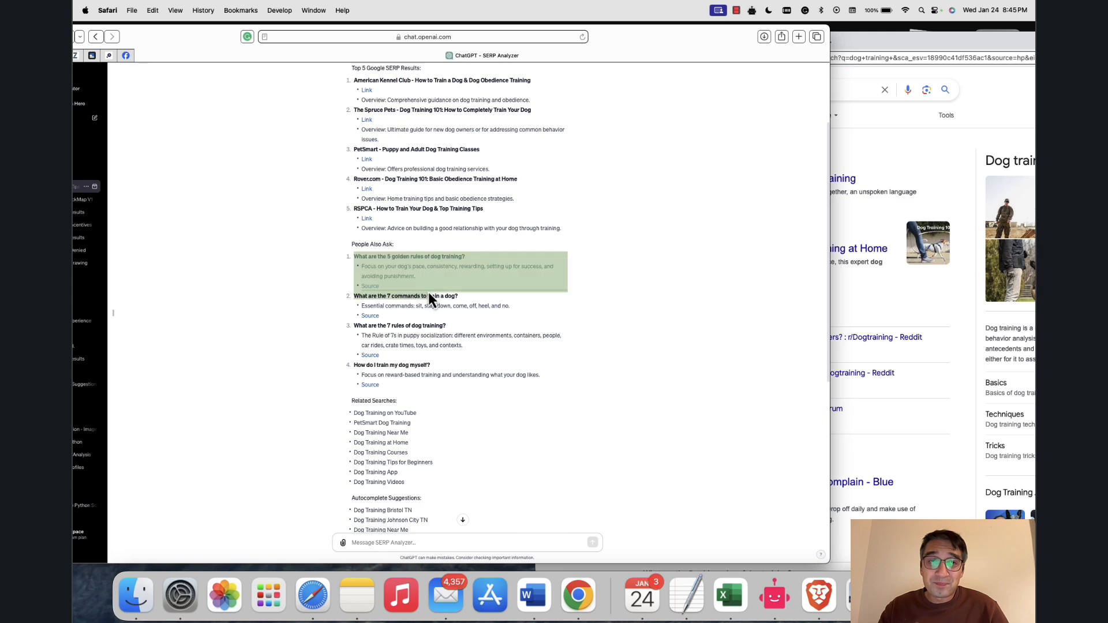
{"action": "left_click", "coordinate": [445, 295]}
{"action": "left_click_drag", "start_coordinate": [388, 397], "coordinate": [364, 263]}
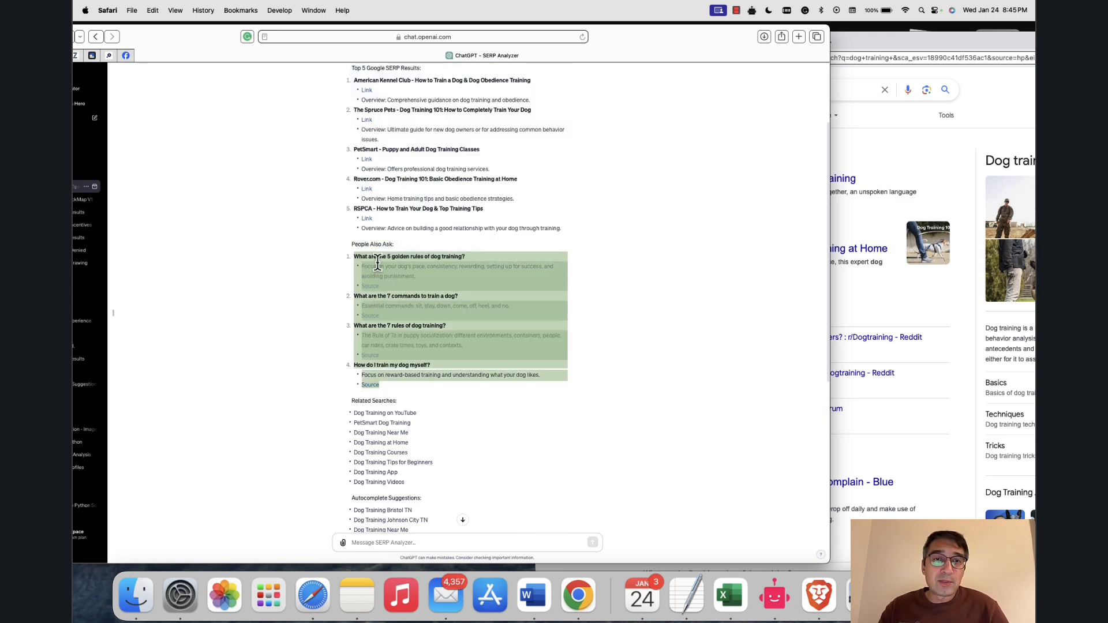
{"action": "left_click", "coordinate": [364, 262]}
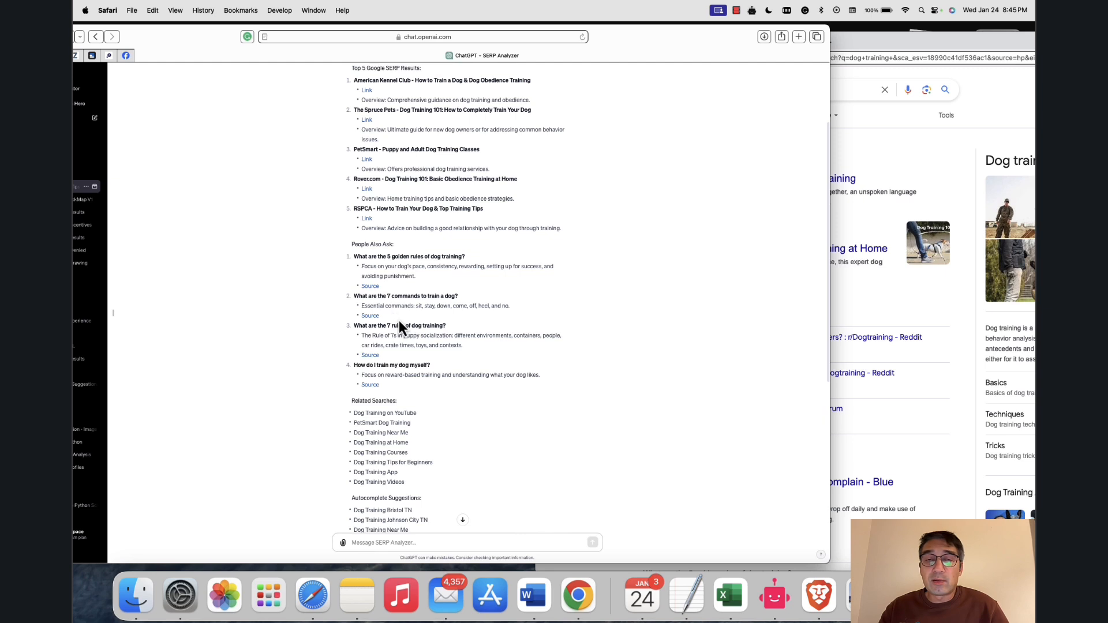
{"action": "left_click_drag", "start_coordinate": [351, 241], "coordinate": [584, 382]}
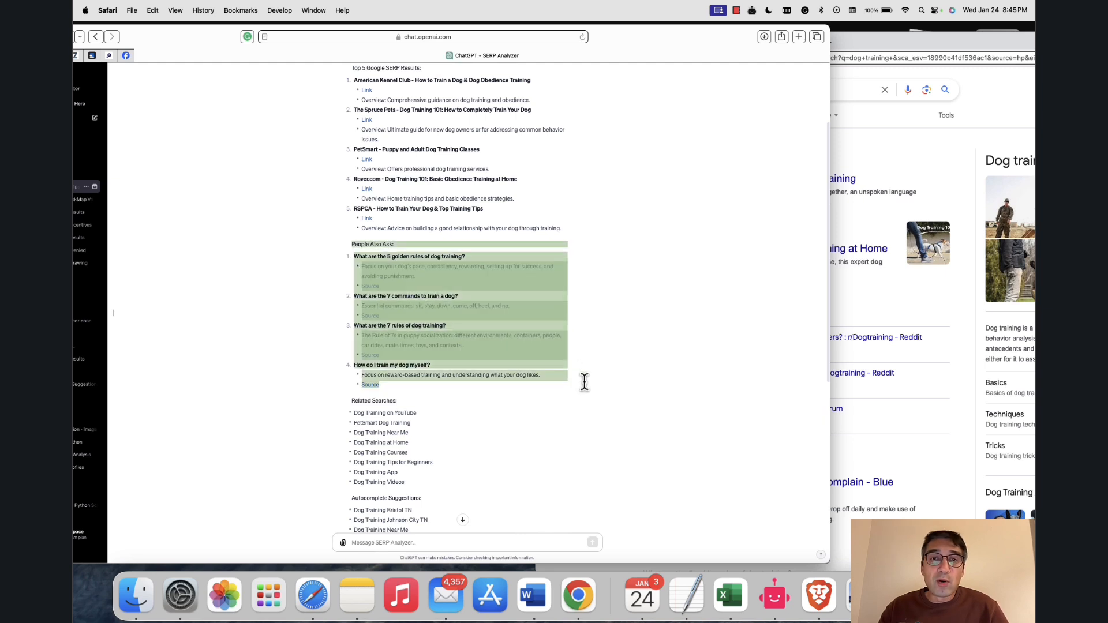
{"action": "left_click", "coordinate": [588, 390]}
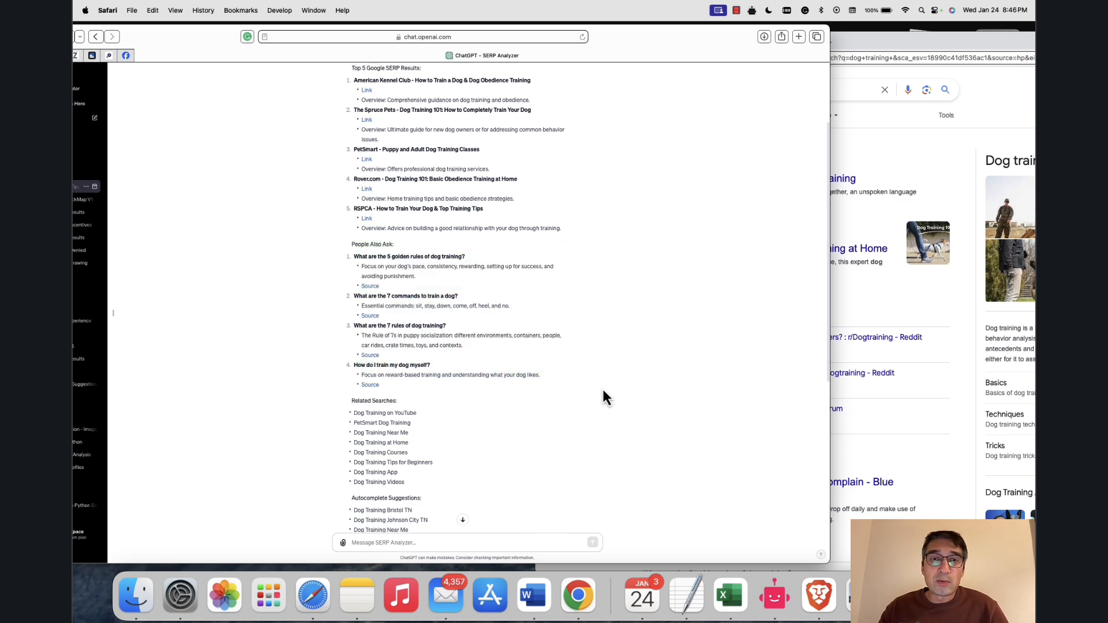
Compare the chat's 5 golden rules question with the People also ask list on the Google results page.
{"action": "left_click", "coordinate": [1011, 101]}
{"action": "scroll", "coordinate": [829, 215], "scroll_direction": "down", "scroll_amount": 2}
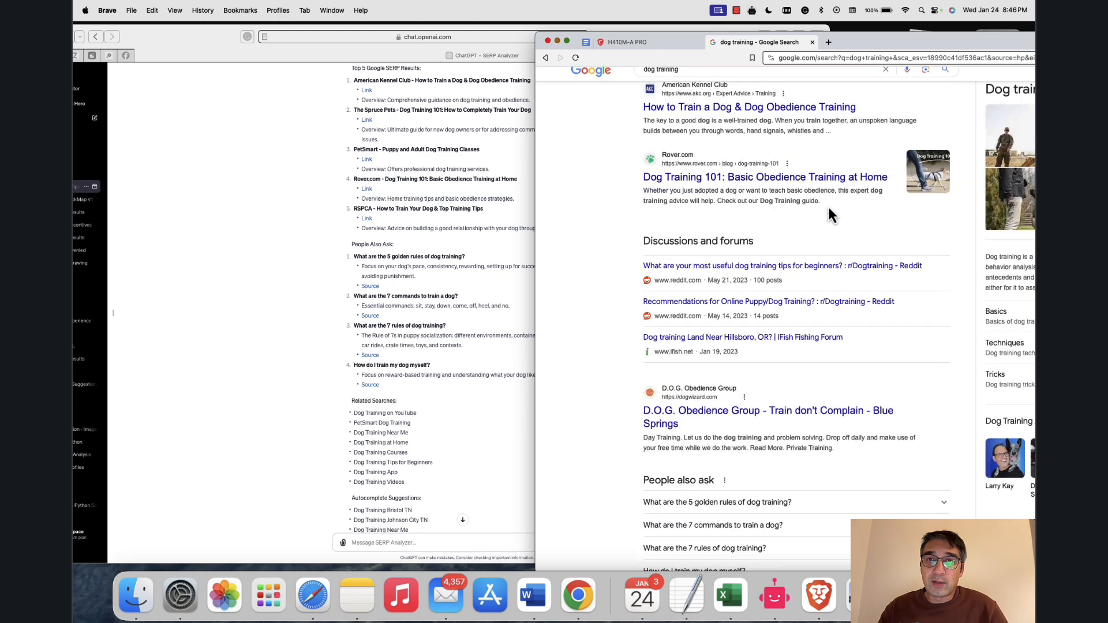
{"action": "scroll", "coordinate": [831, 217], "scroll_direction": "down", "scroll_amount": 5}
{"action": "scroll", "coordinate": [838, 218], "scroll_direction": "down", "scroll_amount": 1}
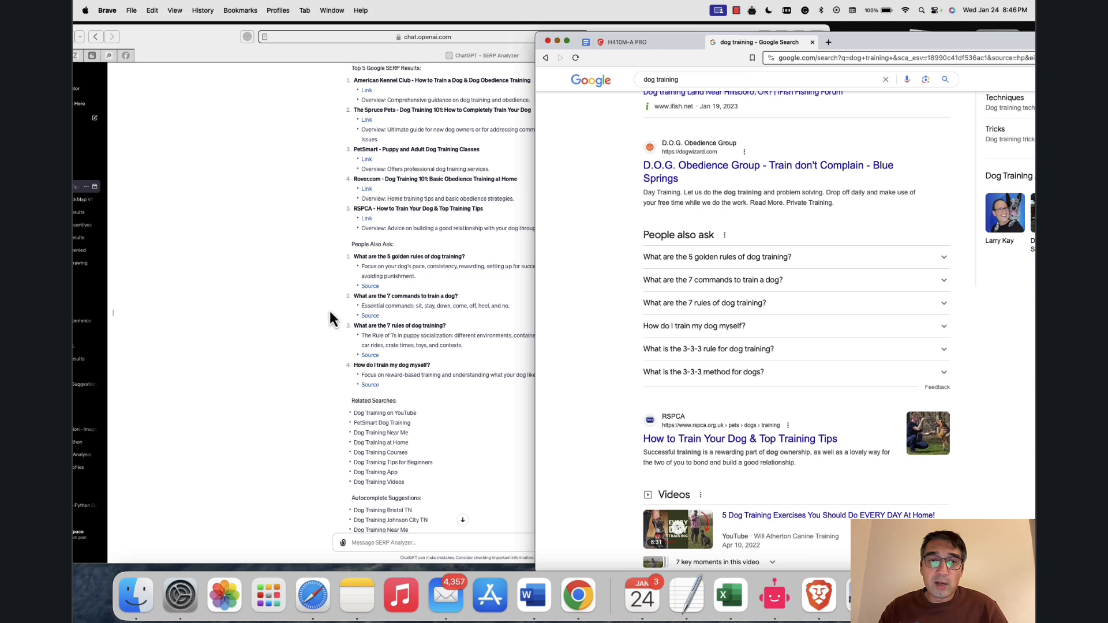
{"action": "left_click", "coordinate": [355, 308]}
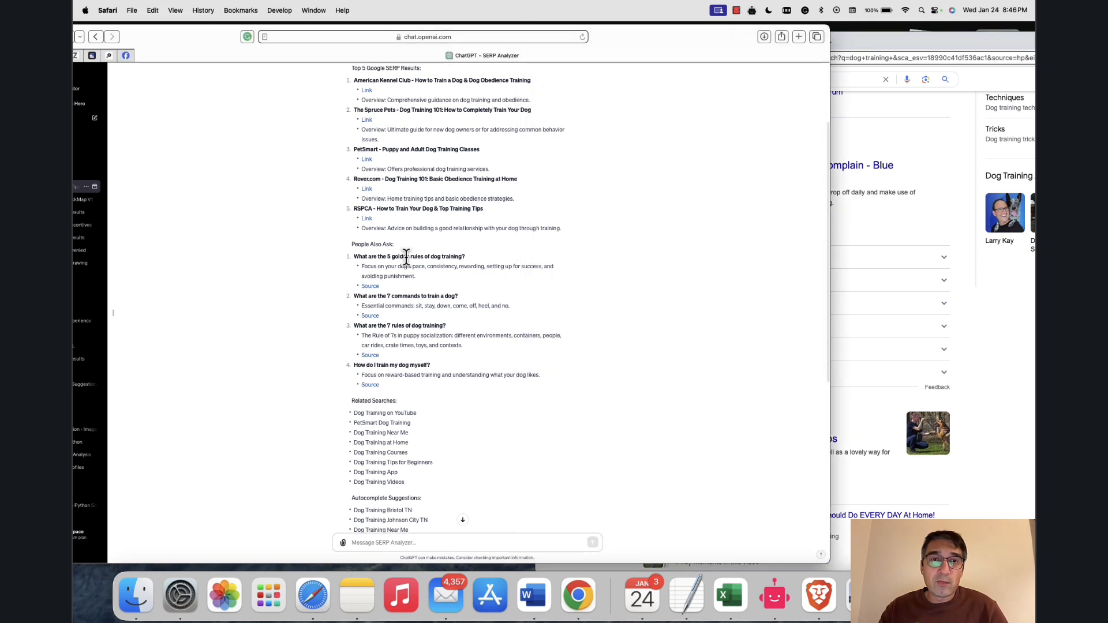
{"action": "left_click_drag", "start_coordinate": [377, 256], "coordinate": [479, 256]}
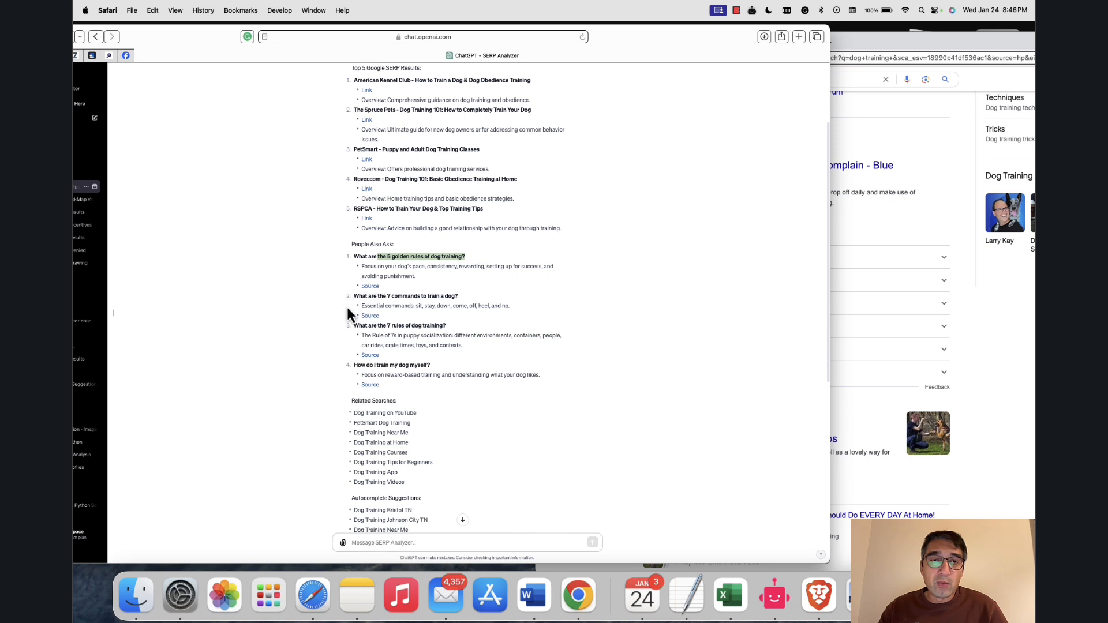
{"action": "left_click", "coordinate": [1019, 335]}
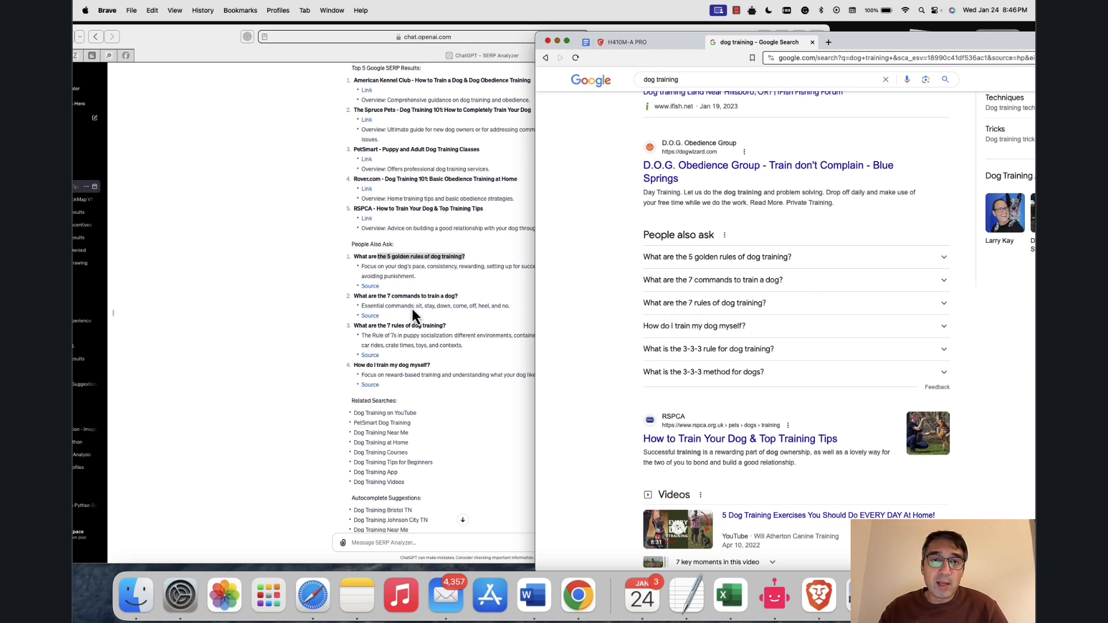
Check the chat's "How do I train my dog myself?" question against Google's People also ask list.
{"action": "left_click", "coordinate": [436, 328]}
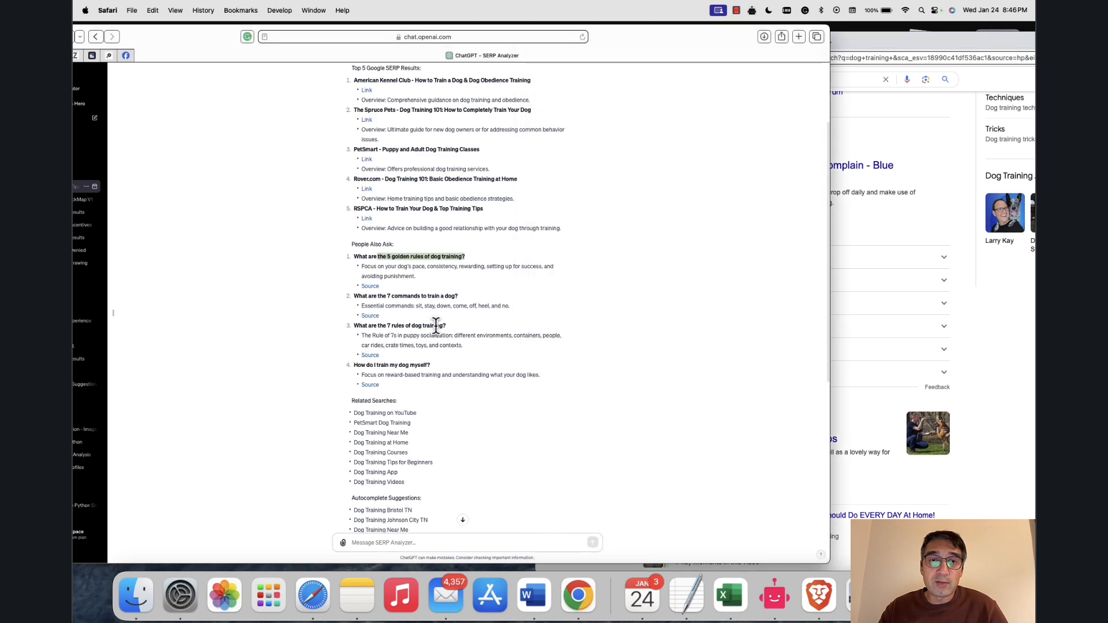
{"action": "left_click_drag", "start_coordinate": [352, 364], "coordinate": [445, 363]}
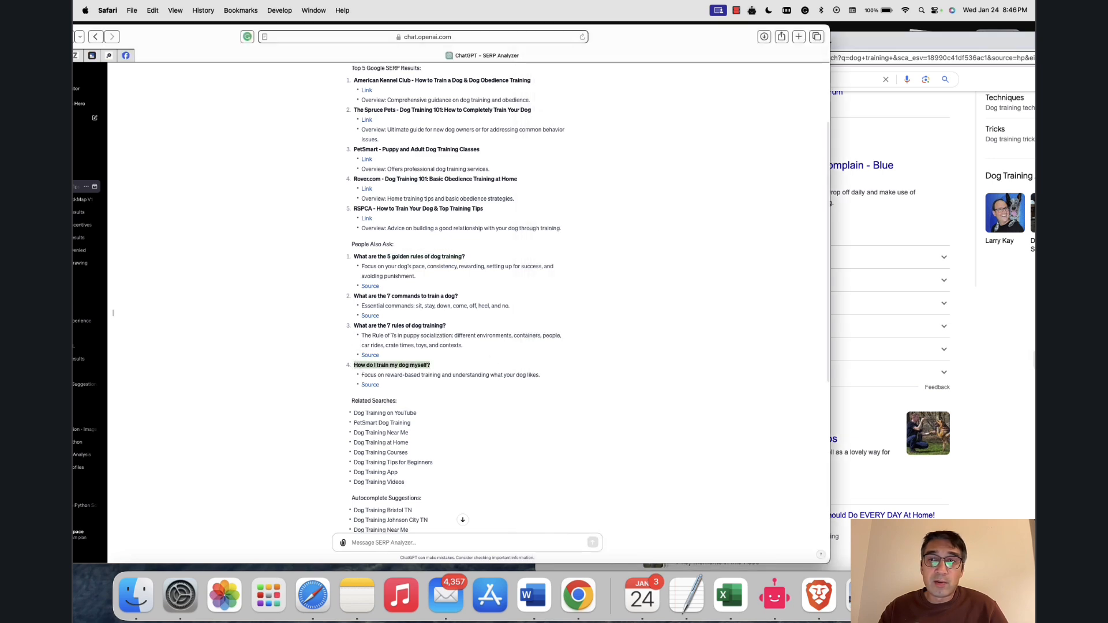
{"action": "left_click", "coordinate": [1011, 362]}
{"action": "left_click_drag", "start_coordinate": [632, 335], "coordinate": [981, 337]}
{"action": "left_click", "coordinate": [614, 290]}
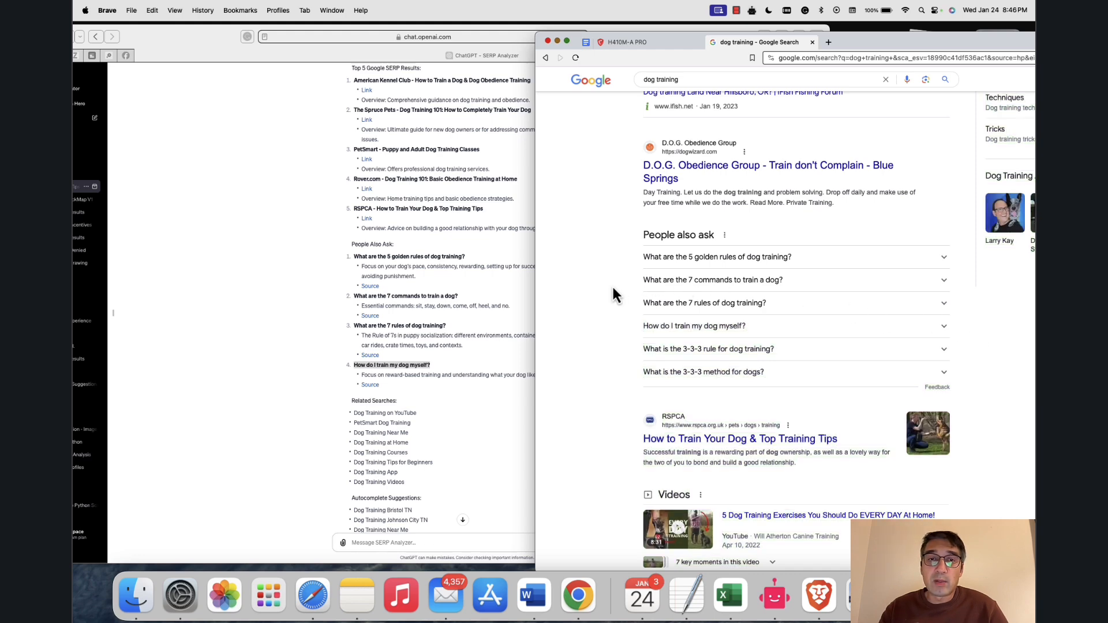
{"action": "left_click", "coordinate": [440, 308]}
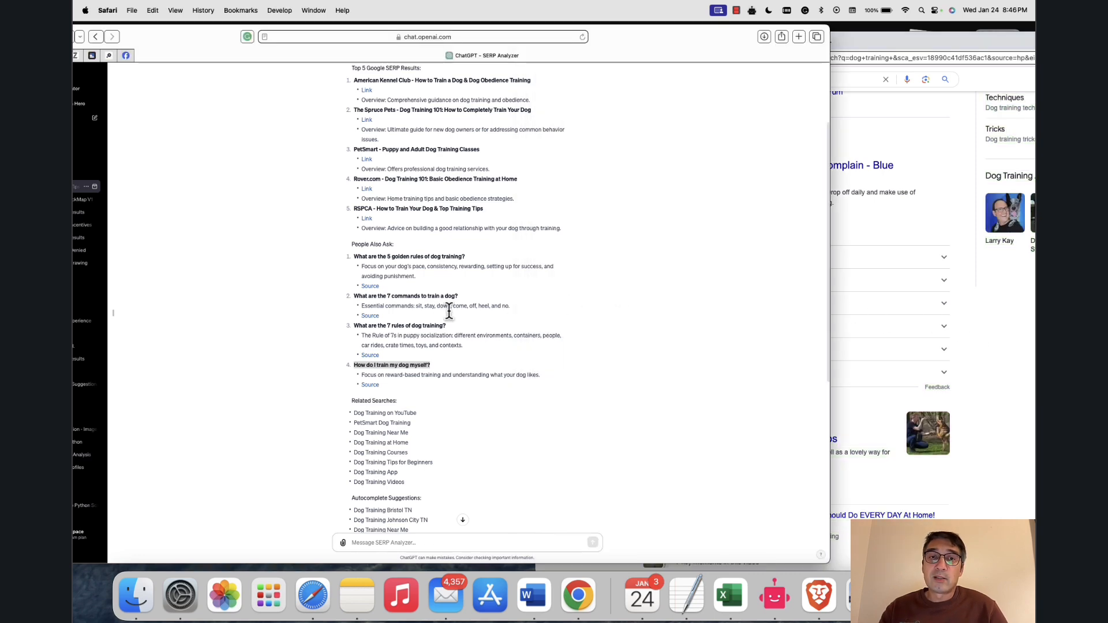
{"action": "left_click", "coordinate": [969, 348]}
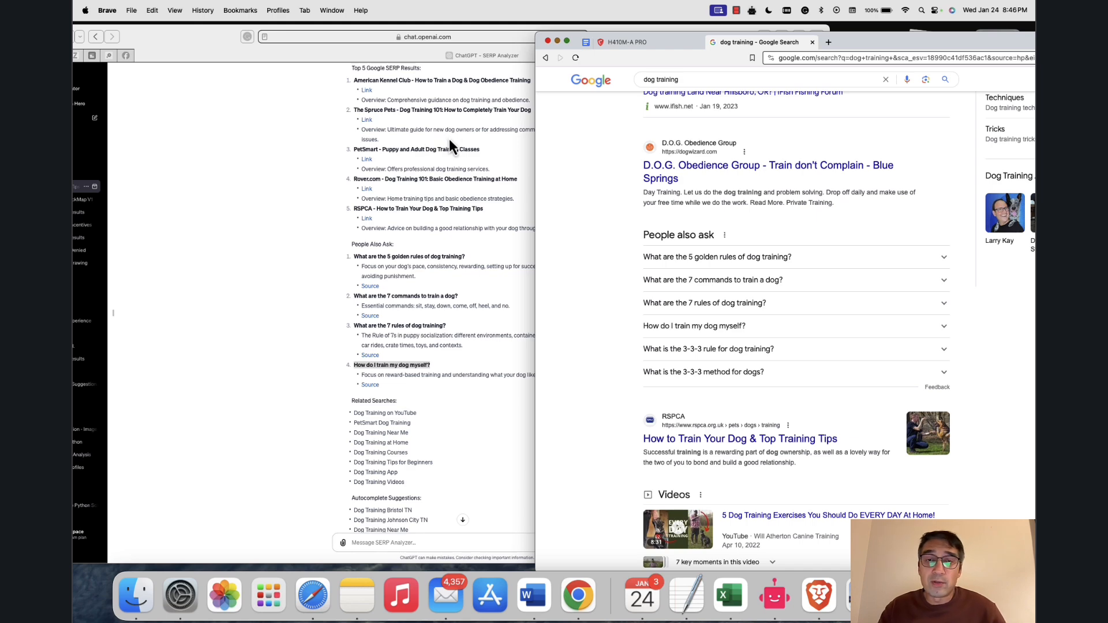
Bring the whole ChatGPT window into view and review the analysis from the title ideas back to the keyword prompt.
{"action": "double_click", "coordinate": [219, 33]}
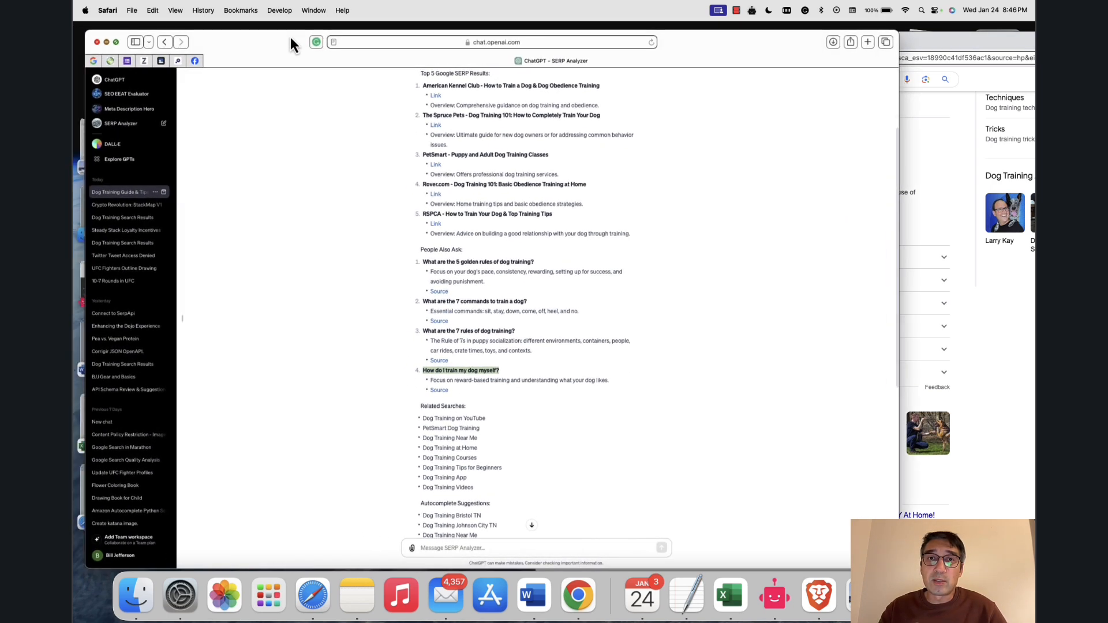
{"action": "left_click_drag", "start_coordinate": [289, 37], "coordinate": [304, 34]}
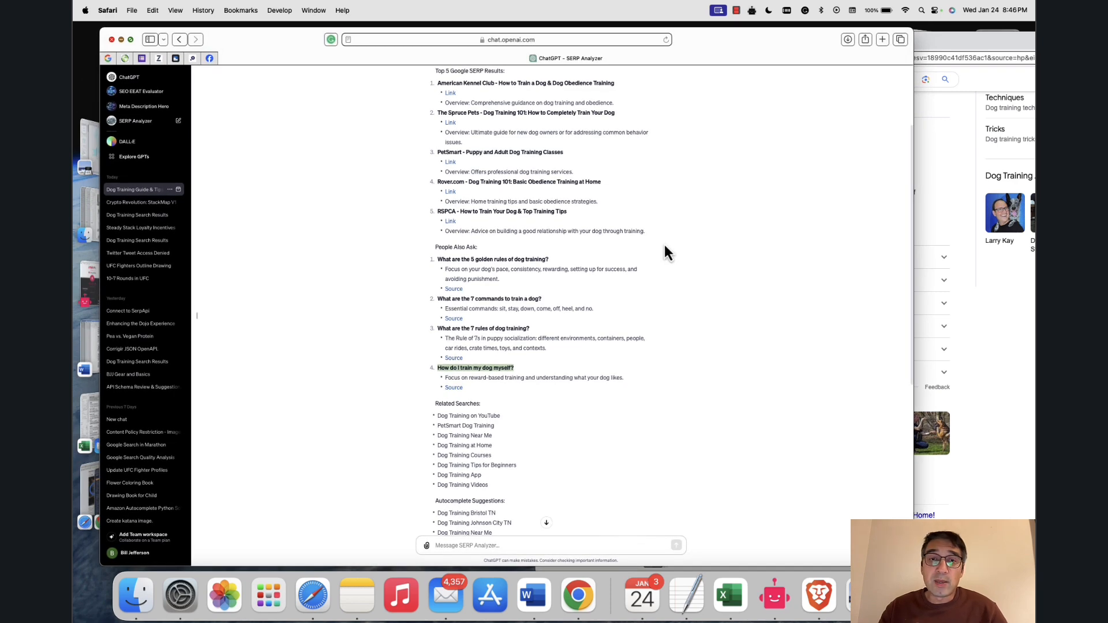
{"action": "scroll", "coordinate": [632, 256], "scroll_direction": "down", "scroll_amount": 5}
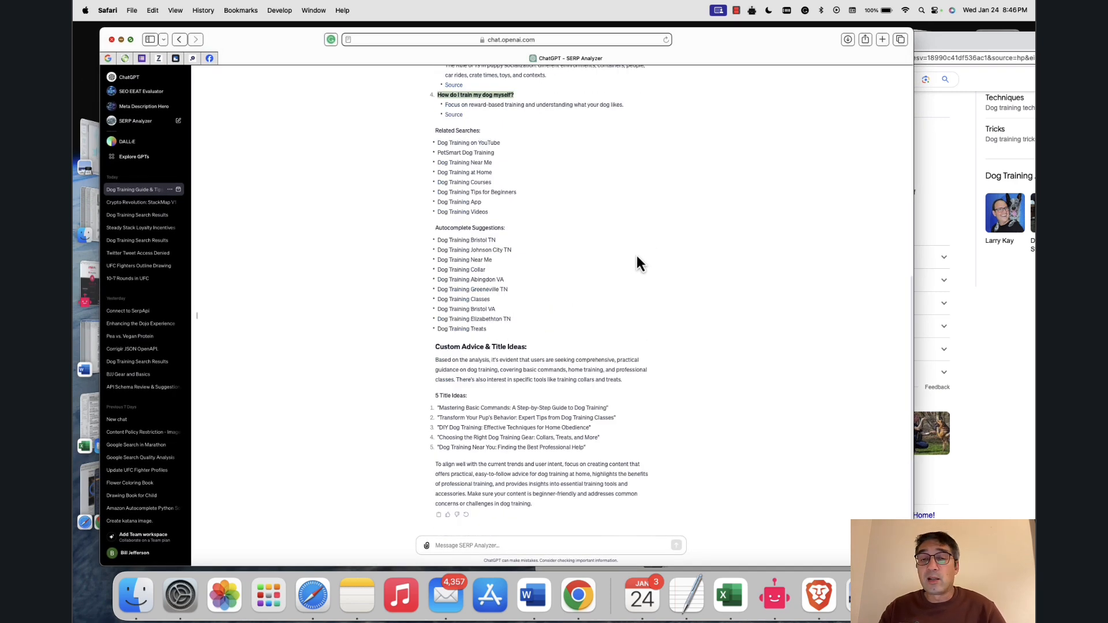
{"action": "scroll", "coordinate": [638, 256], "scroll_direction": "up", "scroll_amount": 1}
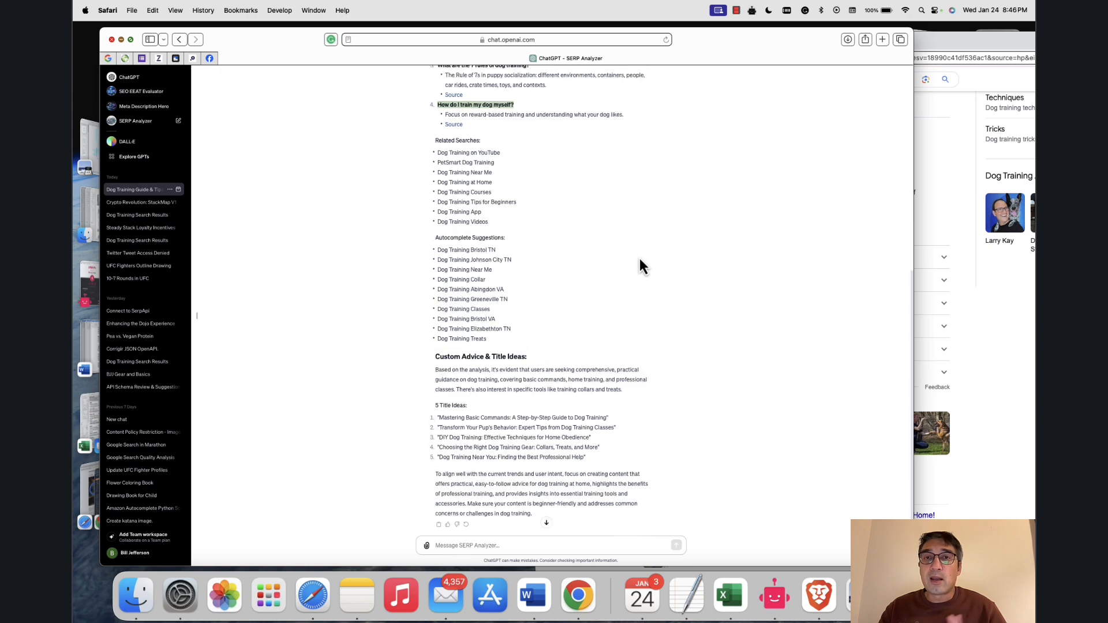
{"action": "scroll", "coordinate": [641, 264], "scroll_direction": "up", "scroll_amount": 2}
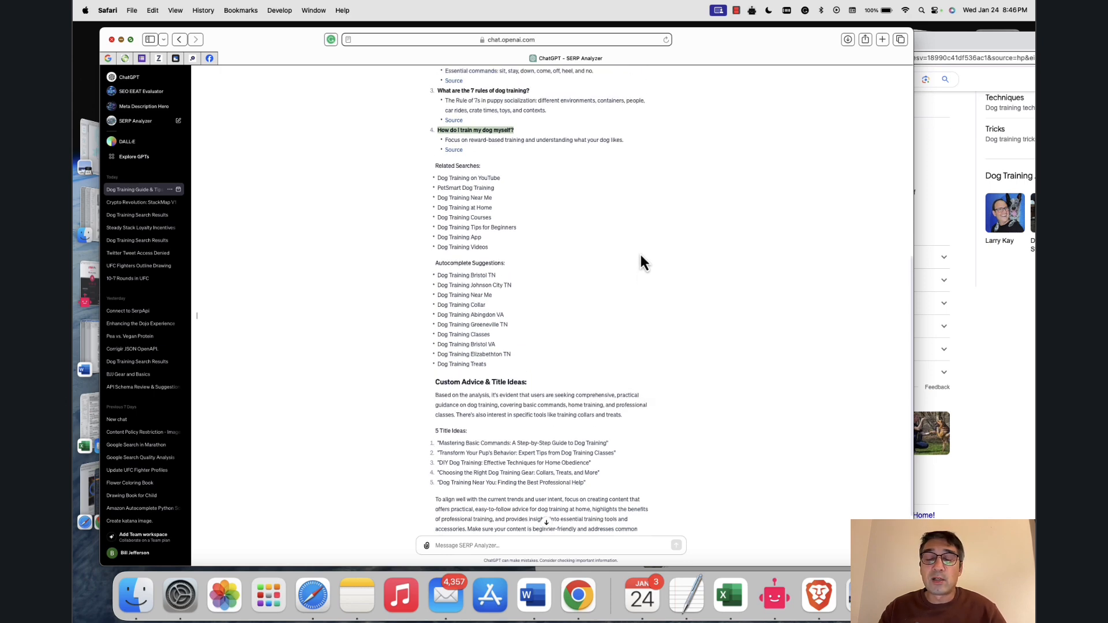
{"action": "scroll", "coordinate": [641, 262], "scroll_direction": "up", "scroll_amount": 5}
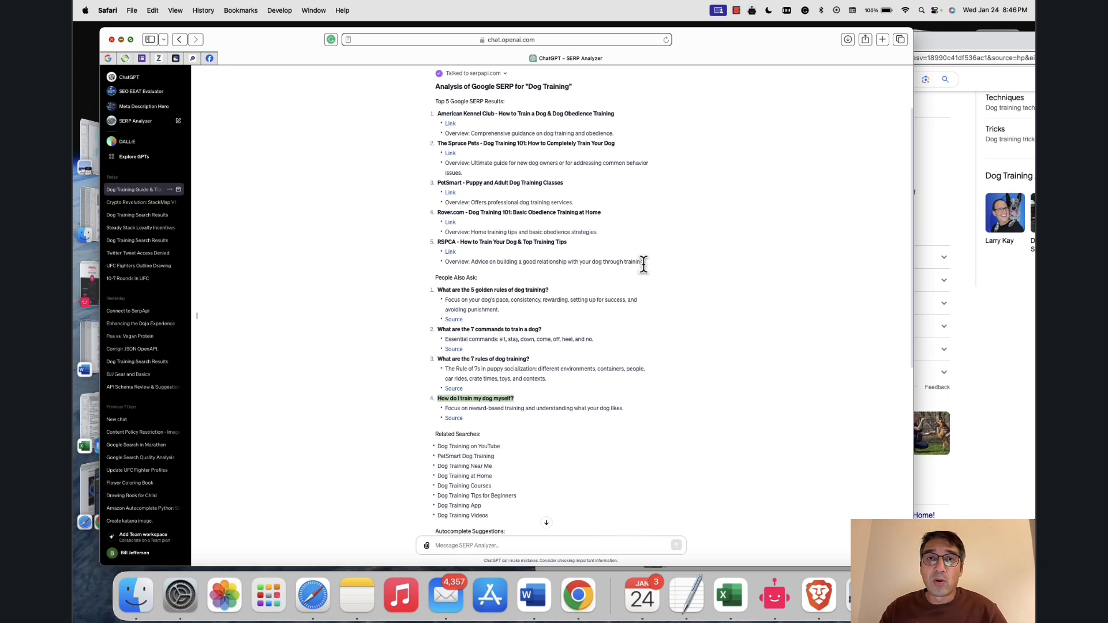
{"action": "scroll", "coordinate": [646, 291], "scroll_direction": "up", "scroll_amount": 2}
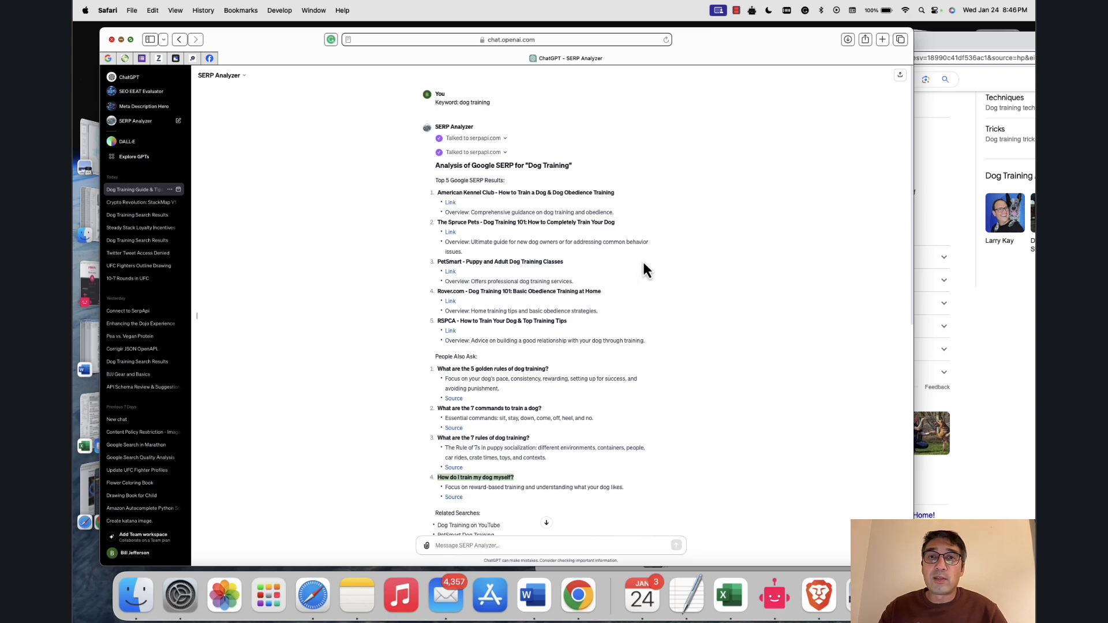
{"action": "left_click_drag", "start_coordinate": [737, 40], "coordinate": [730, 36]}
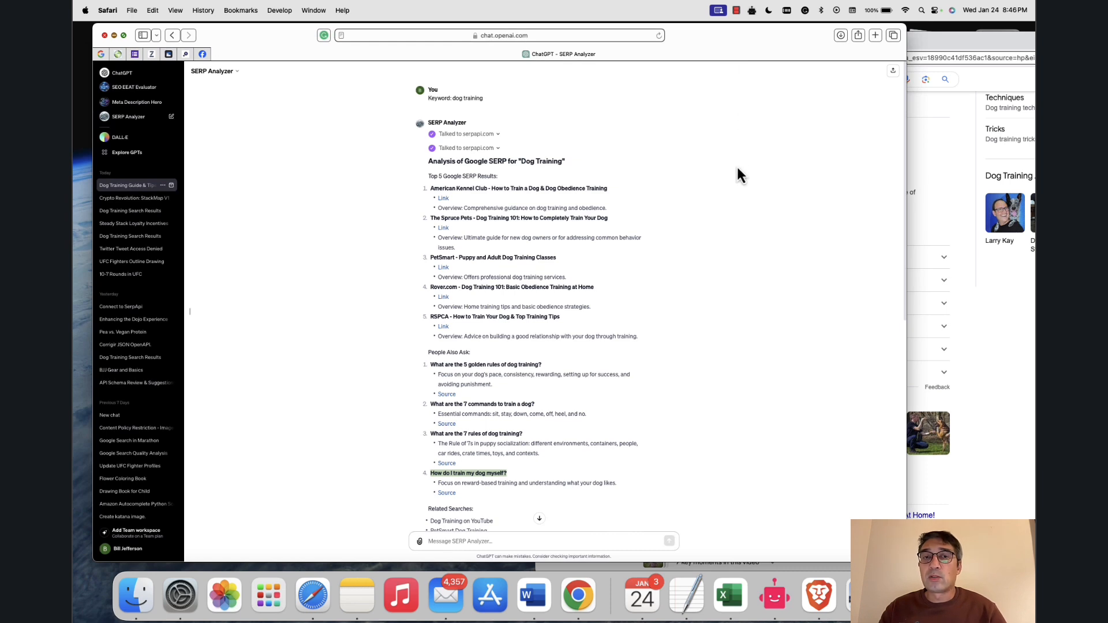
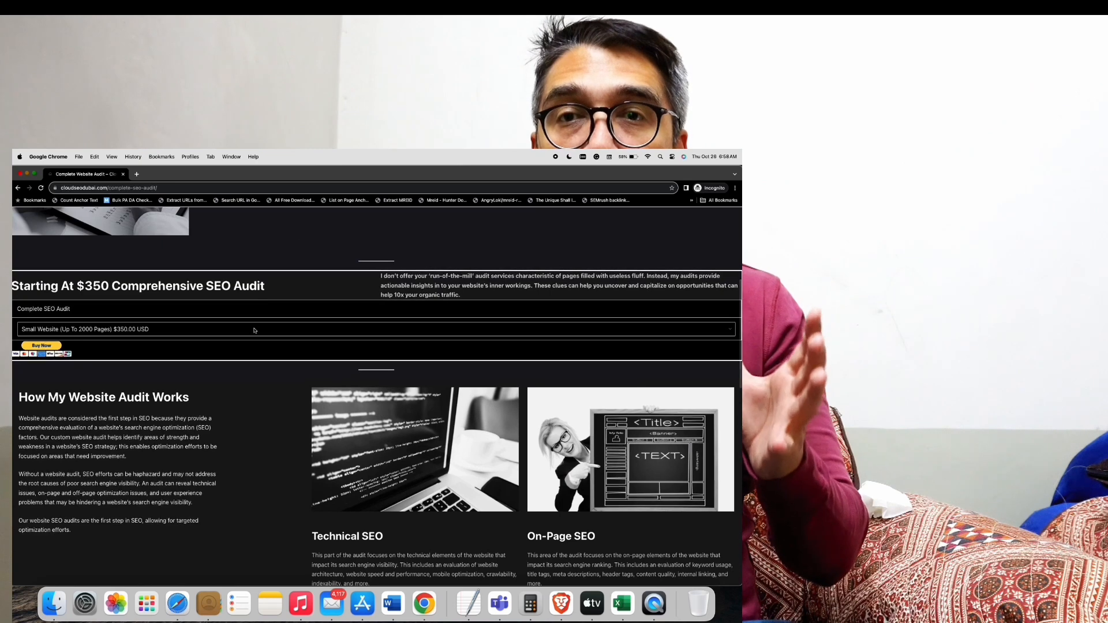
In Chrome, view the website size options offered for the Complete SEO Audit on cloudseodubai.com.
{"action": "left_click", "coordinate": [254, 330]}
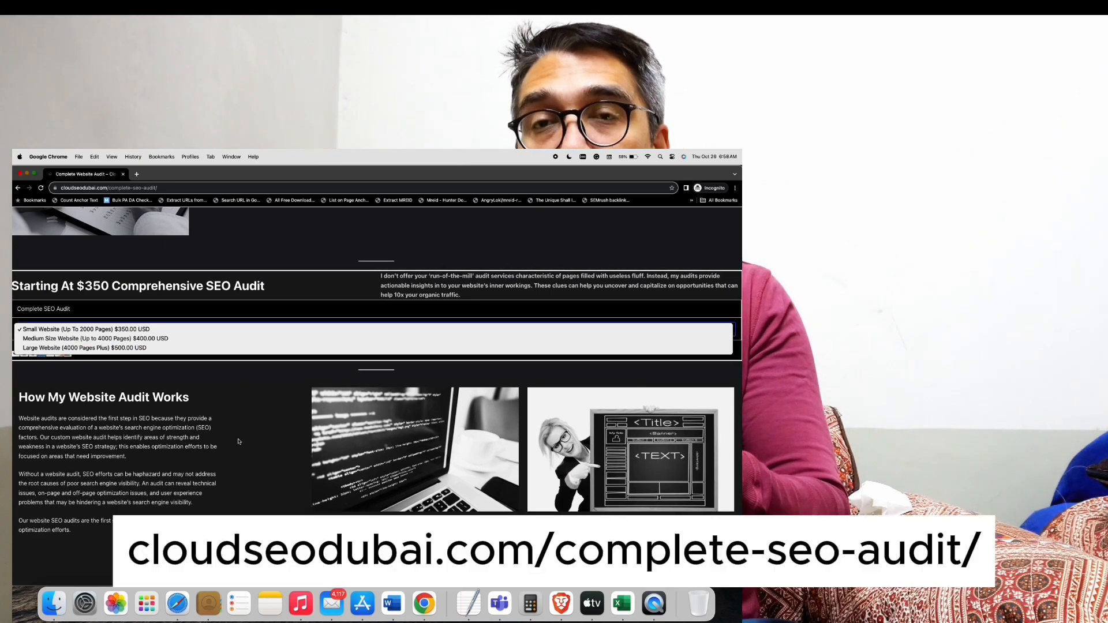
{"action": "left_click", "coordinate": [239, 442]}
{"action": "scroll", "coordinate": [237, 441], "scroll_direction": "up", "scroll_amount": 5}
Go through the Monthly SEO Service page to the Topical Map Service page and read its offer and deliverables.
{"action": "mouse_move", "coordinate": [387, 229]}
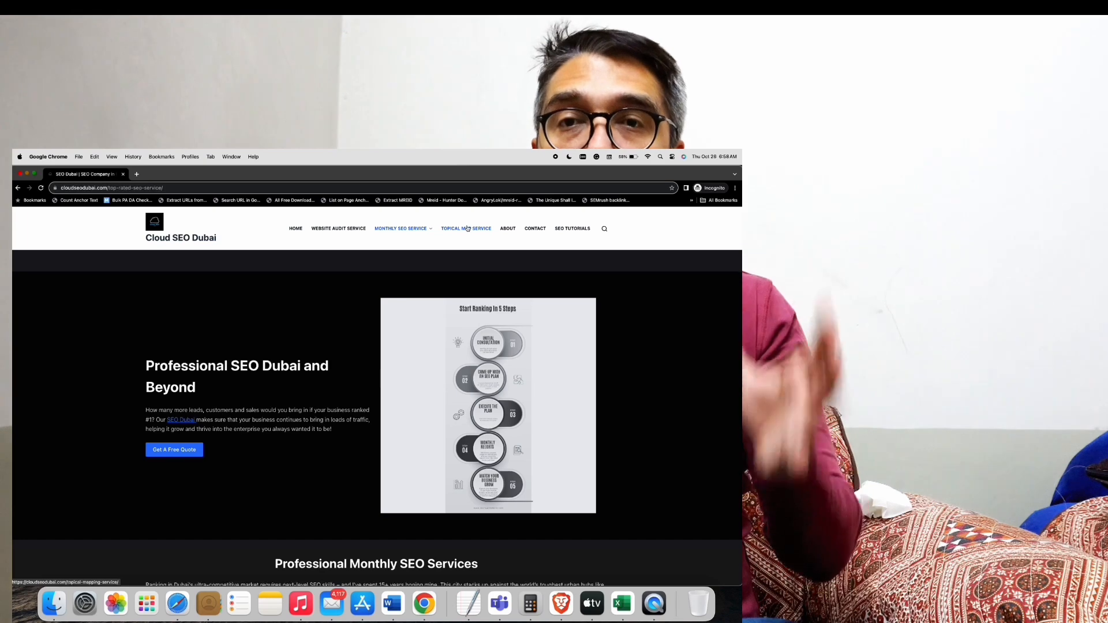
{"action": "left_click", "coordinate": [468, 228]}
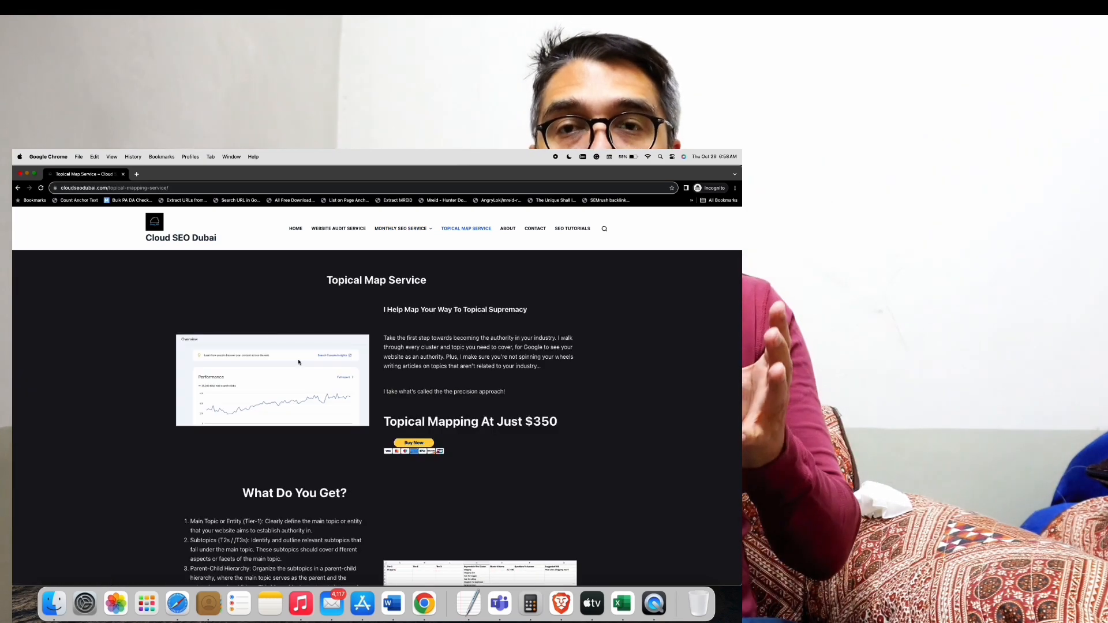
{"action": "scroll", "coordinate": [425, 414], "scroll_direction": "up", "scroll_amount": 5}
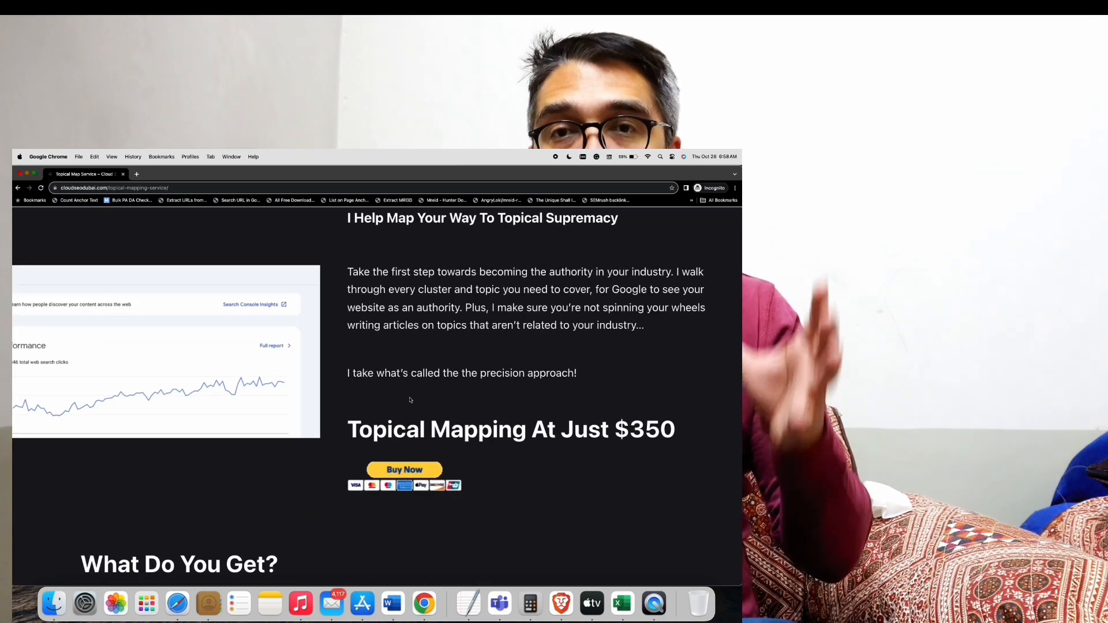
{"action": "scroll", "coordinate": [410, 400], "scroll_direction": "down", "scroll_amount": 5}
{"action": "scroll", "coordinate": [410, 400], "scroll_direction": "down", "scroll_amount": 3}
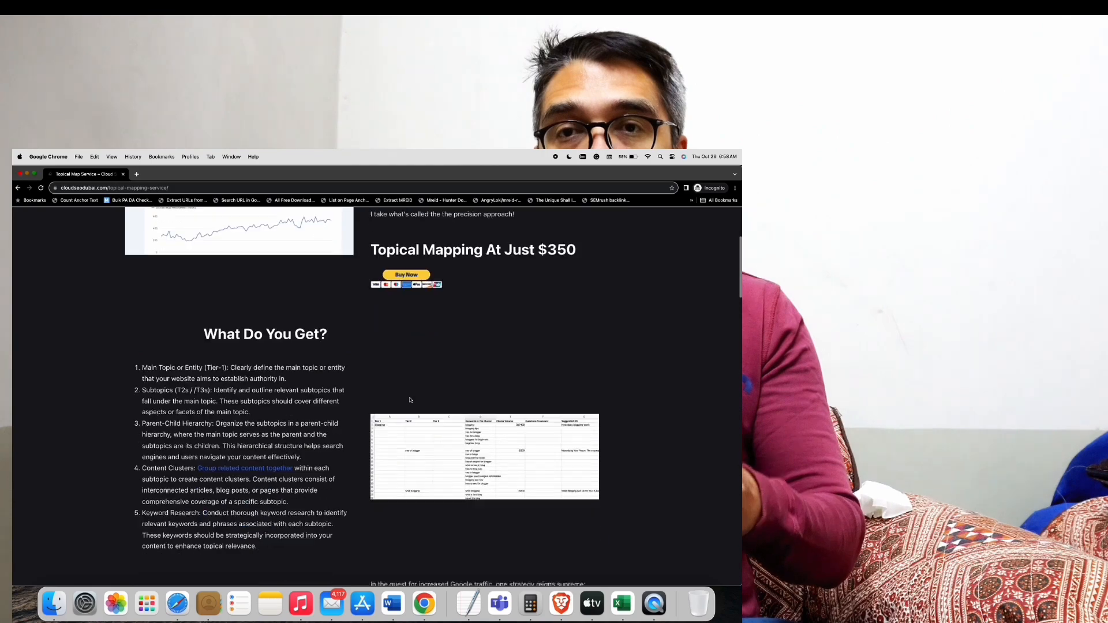
{"action": "scroll", "coordinate": [410, 400], "scroll_direction": "down", "scroll_amount": 10}
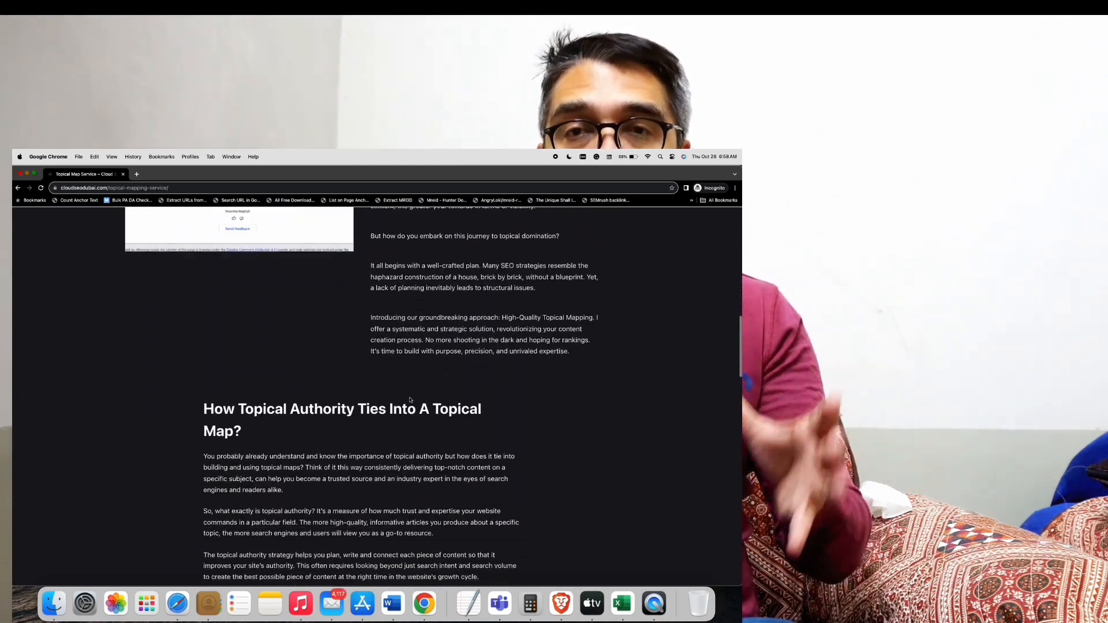
Read the rest of the Topical Map Service page, from topical authority through the mind map add-on and the turnaround-time question.
{"action": "scroll", "coordinate": [409, 400], "scroll_direction": "down", "scroll_amount": 15}
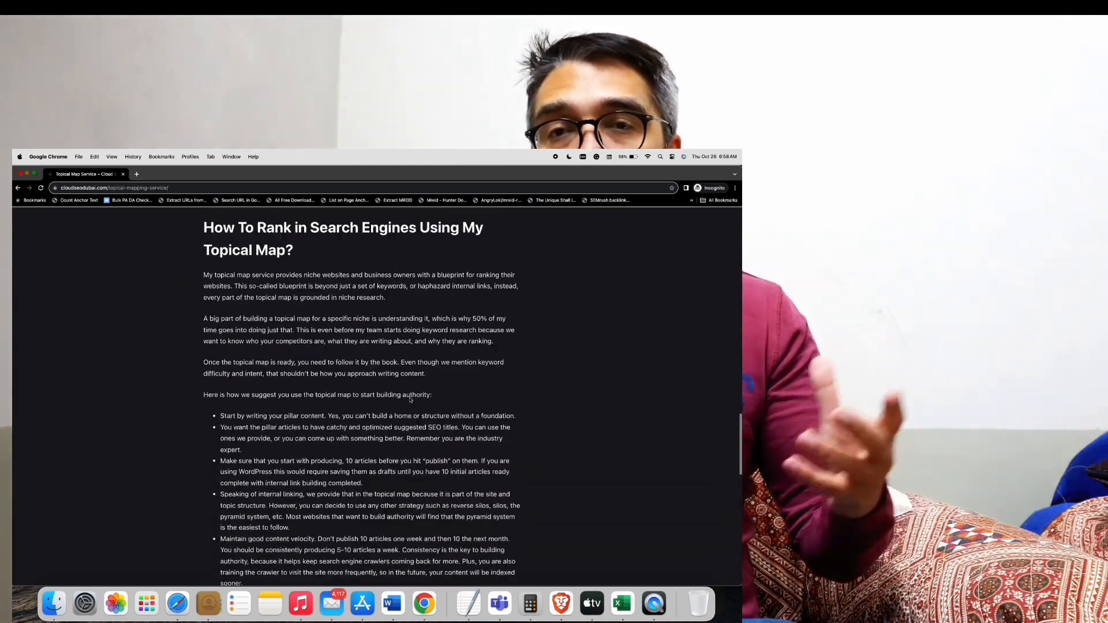
{"action": "scroll", "coordinate": [410, 400], "scroll_direction": "down", "scroll_amount": 15}
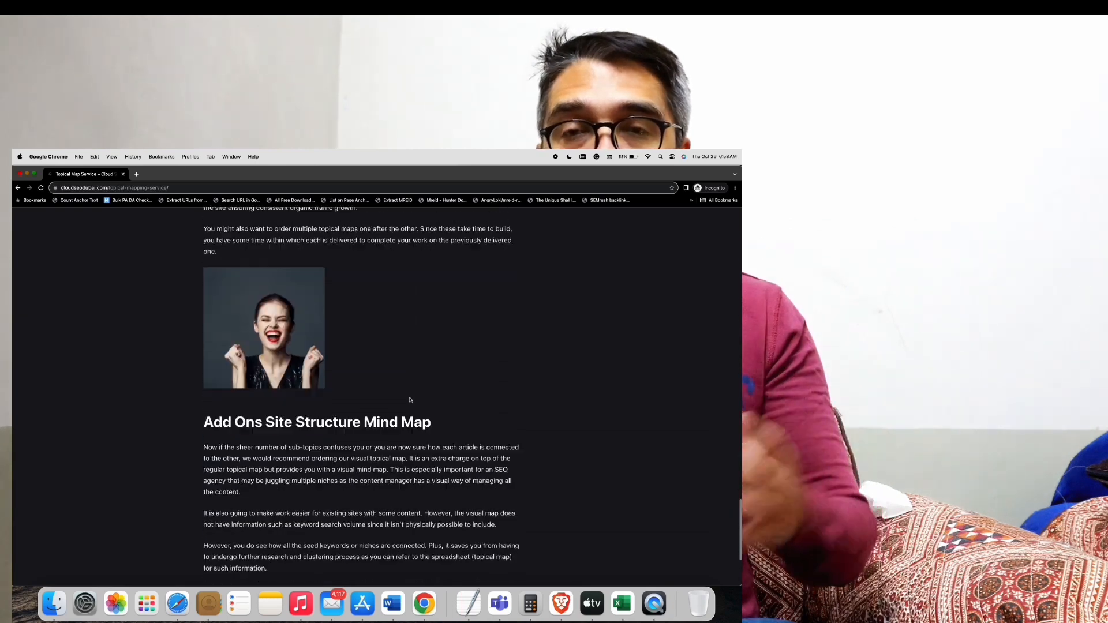
{"action": "scroll", "coordinate": [410, 400], "scroll_direction": "down", "scroll_amount": 5}
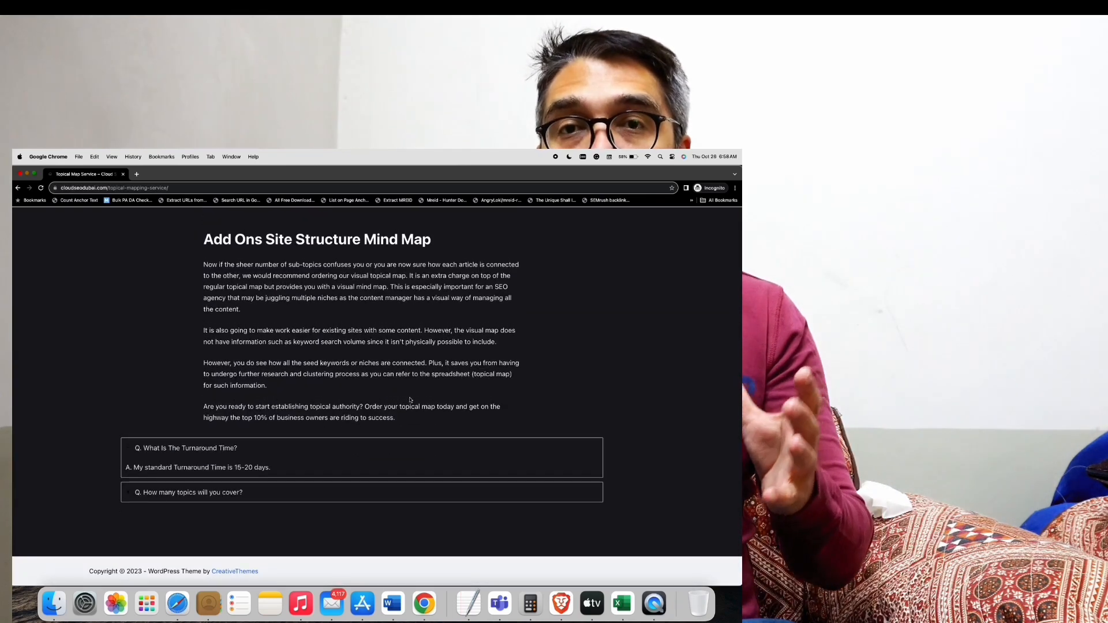
{"action": "key", "text": "super+shift+5"}
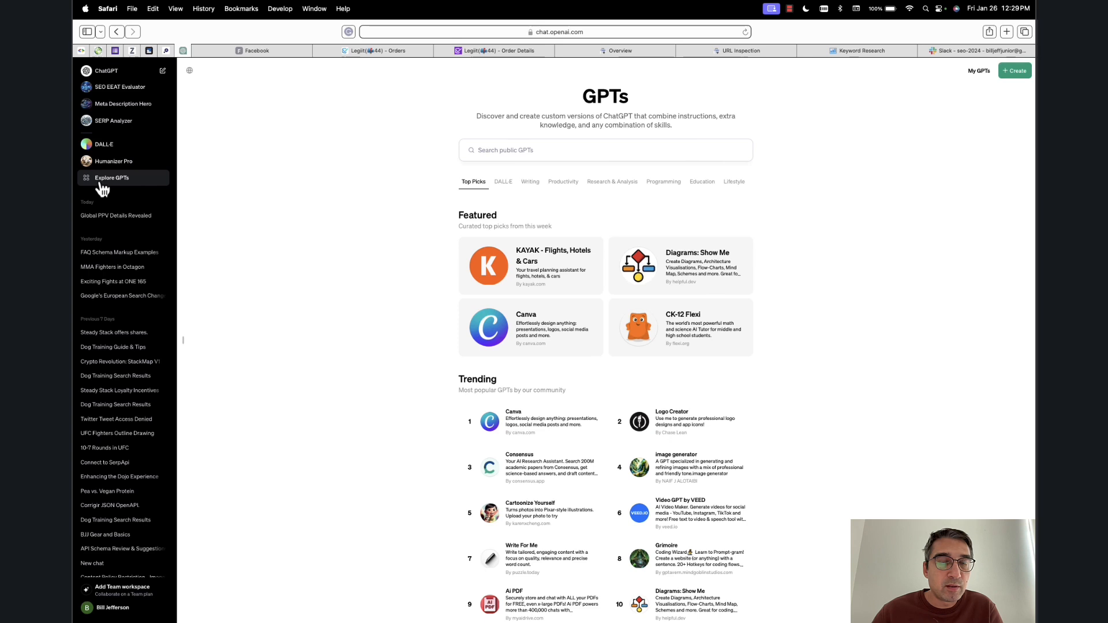
In ChatGPT, start a new GPT, compare its Configure form with the Create conversation, and stay in Create.
{"action": "left_click", "coordinate": [1017, 72]}
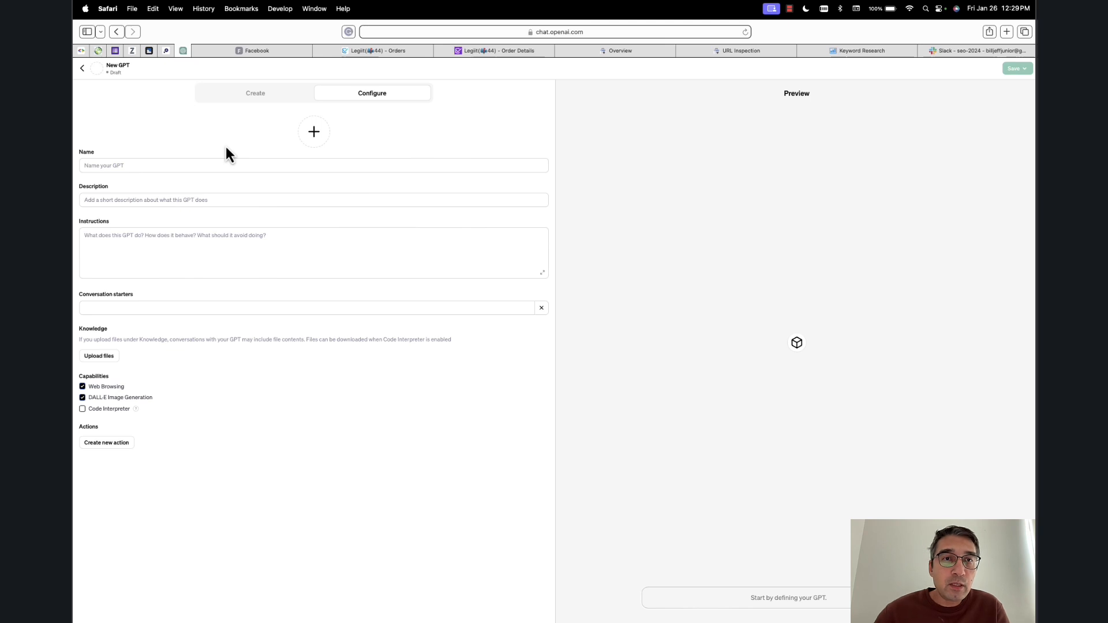
{"action": "left_click", "coordinate": [258, 97]}
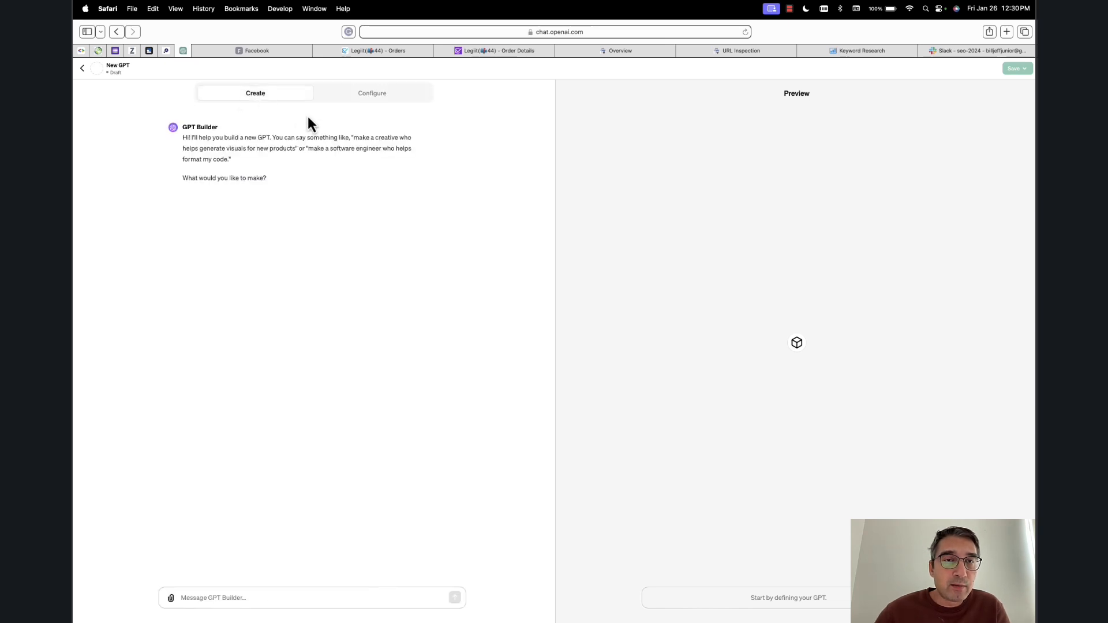
{"action": "left_click", "coordinate": [340, 106]}
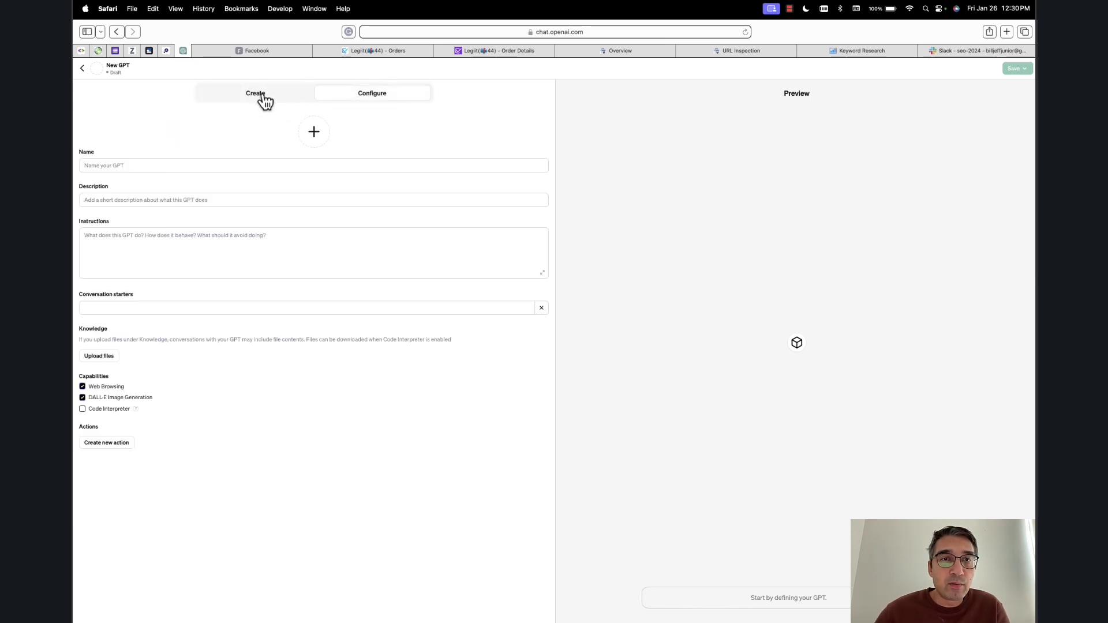
{"action": "left_click", "coordinate": [264, 101]}
{"action": "left_click", "coordinate": [362, 101]}
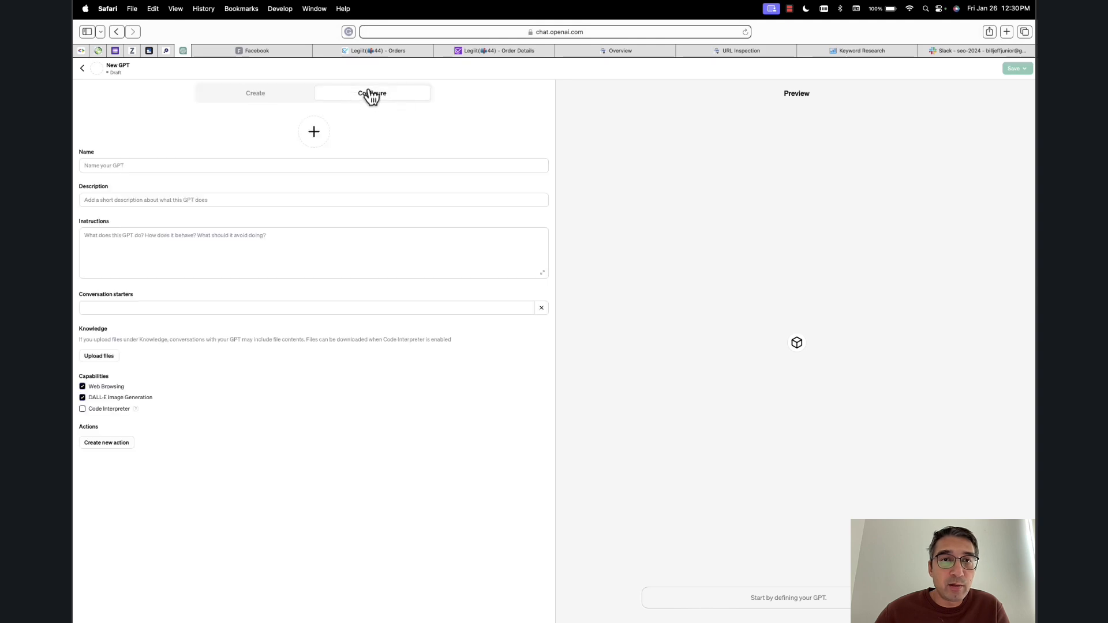
{"action": "left_click", "coordinate": [261, 100]}
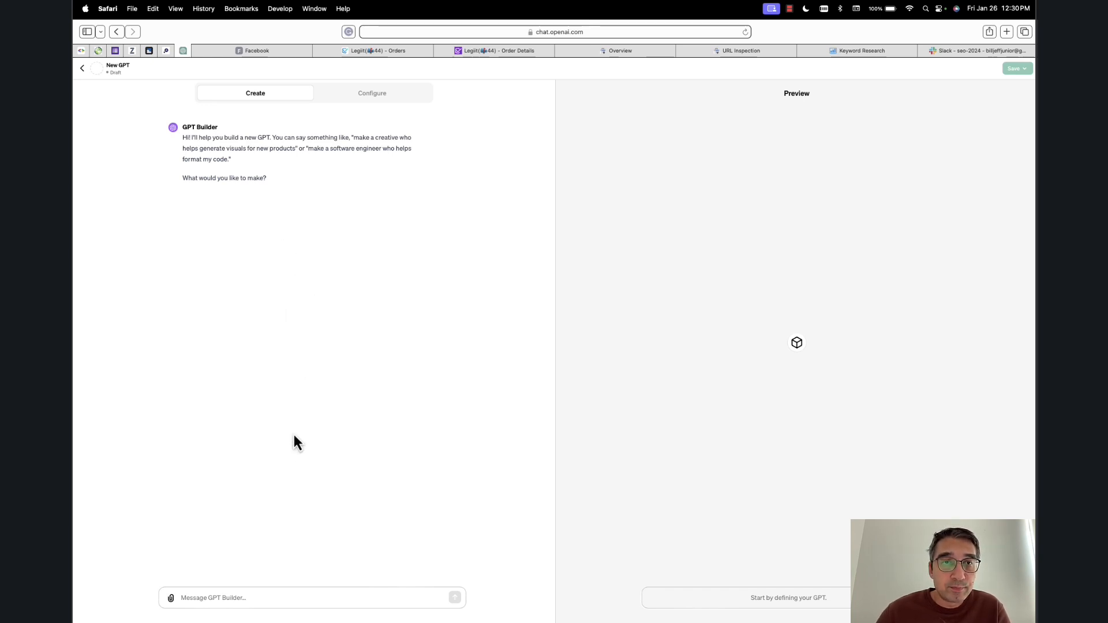
Send GPT Builder the message "I want to create a real time Google SERP analyzer".
{"action": "left_click", "coordinate": [257, 598]}
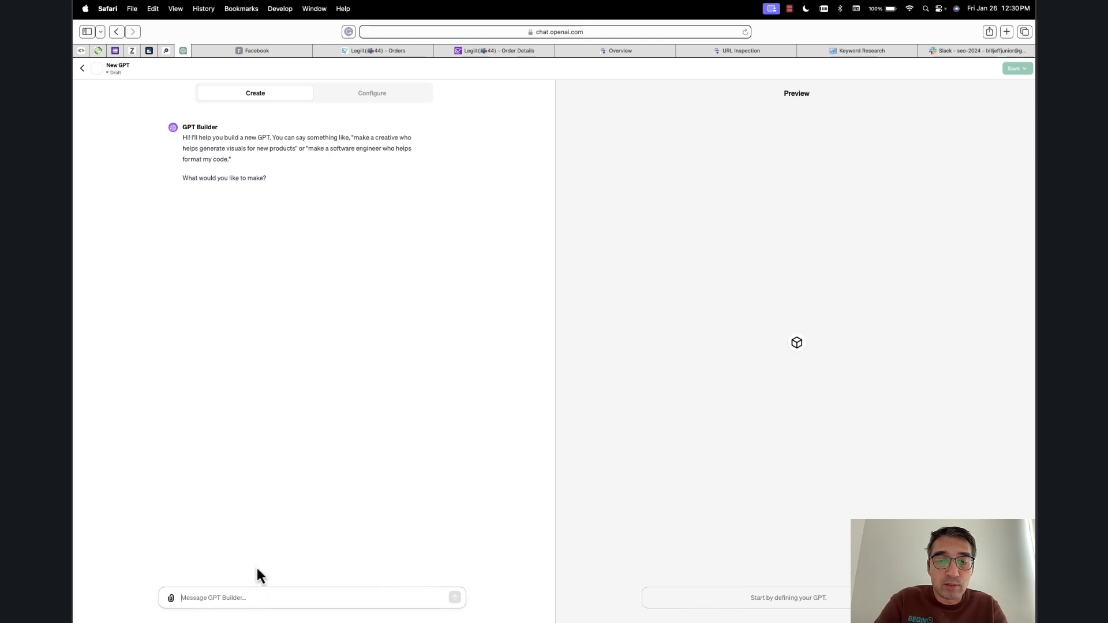
{"action": "type", "text": "I want to"}
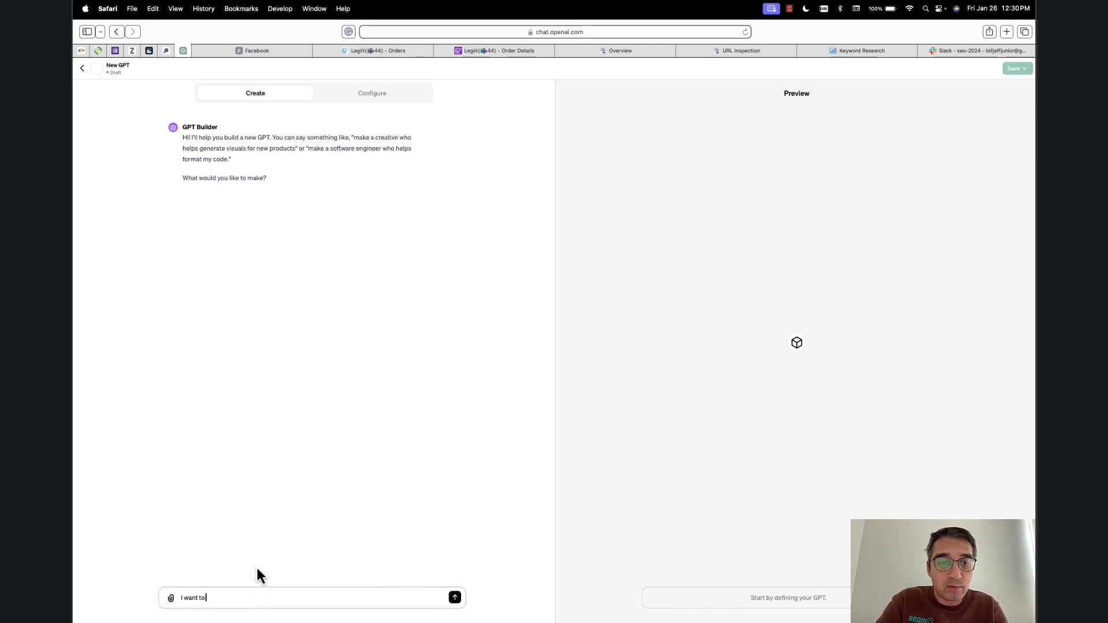
{"action": "type", "text": " create a real time"}
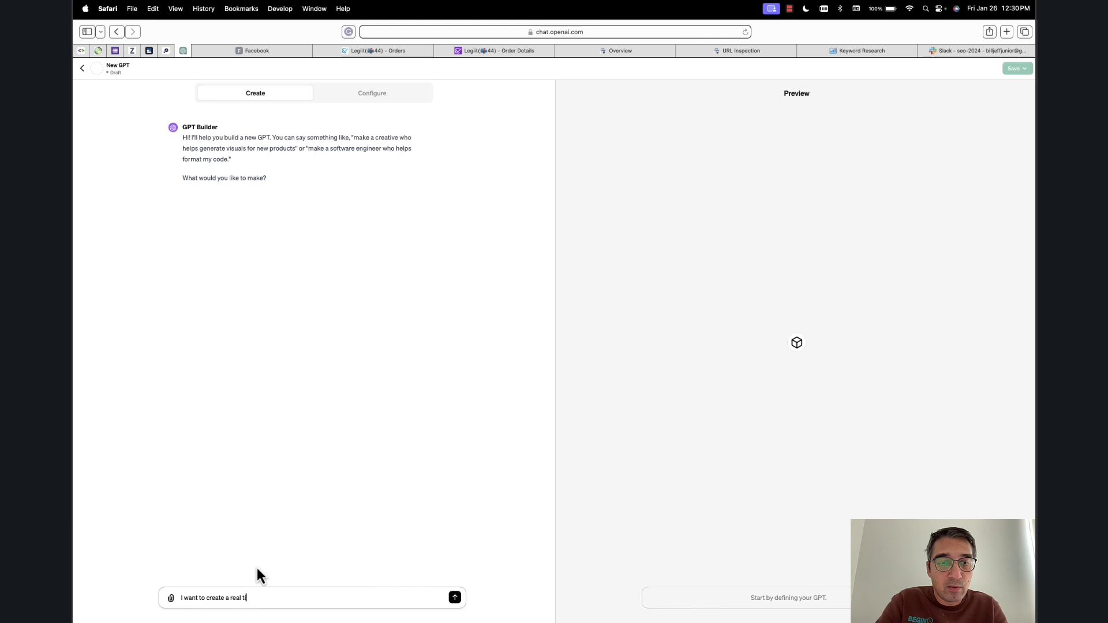
{"action": "type", "text": " S"}
{"action": "key", "text": "BackSpace"}
{"action": "type", "text": "Goolg"}
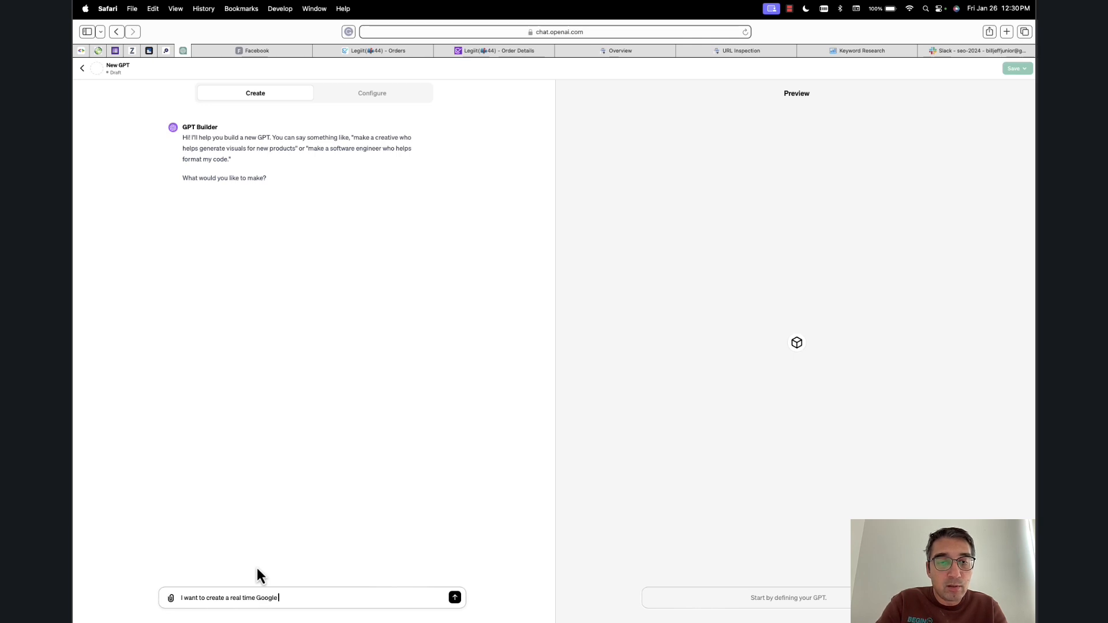
{"action": "type", "text": "e SERP analyzer"}
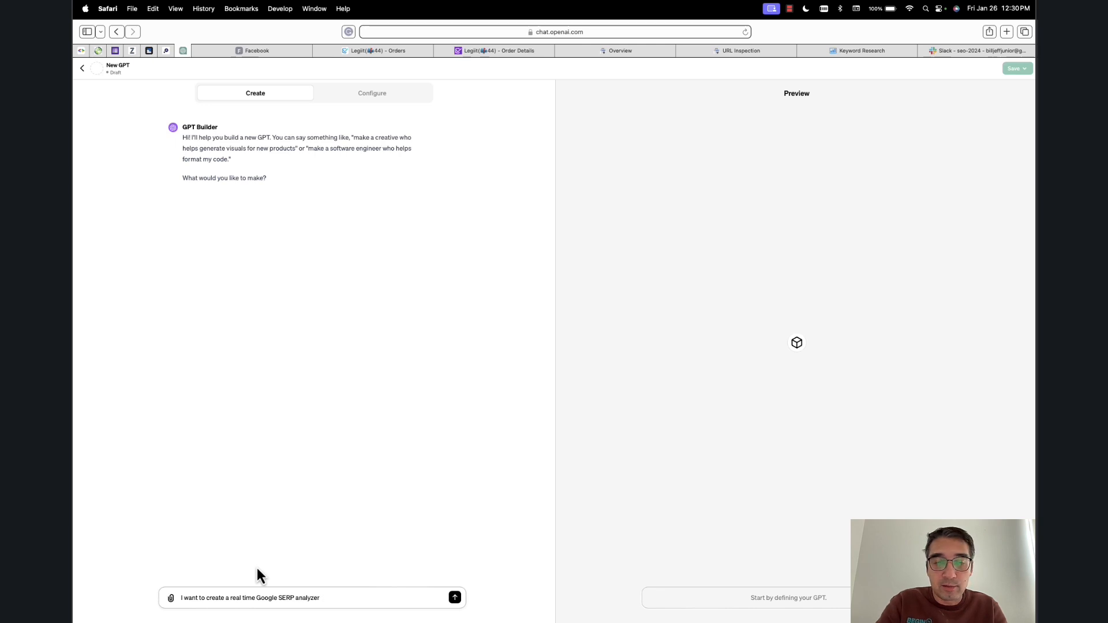
{"action": "key", "text": "Return"}
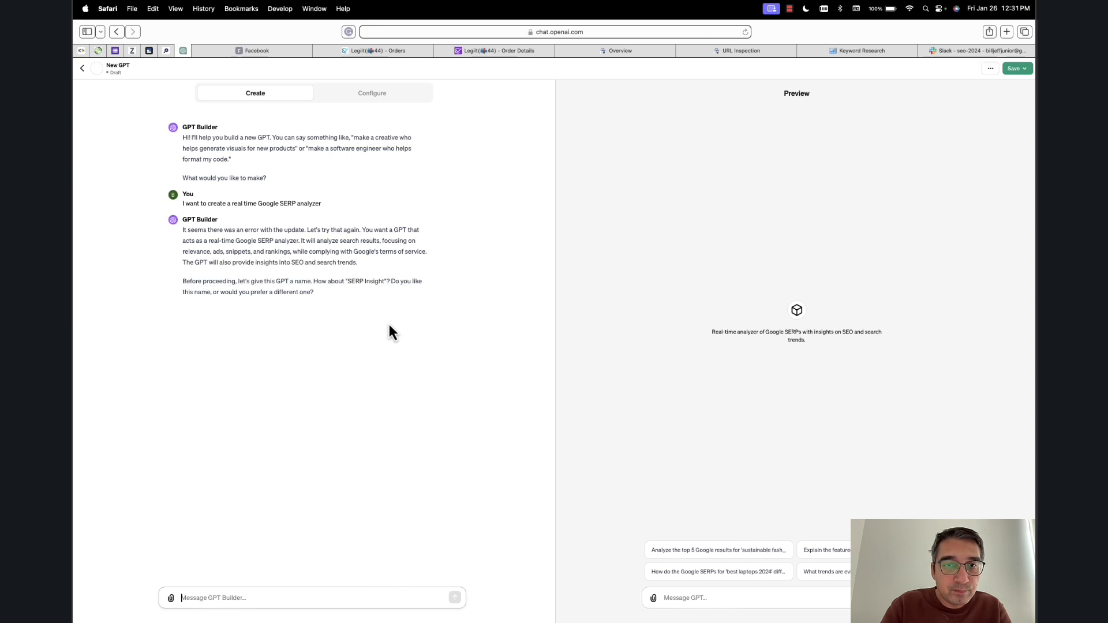
Accept the suggested GPT name "SERP Insight" by replying "yes" to GPT Builder.
{"action": "type", "text": "y"}
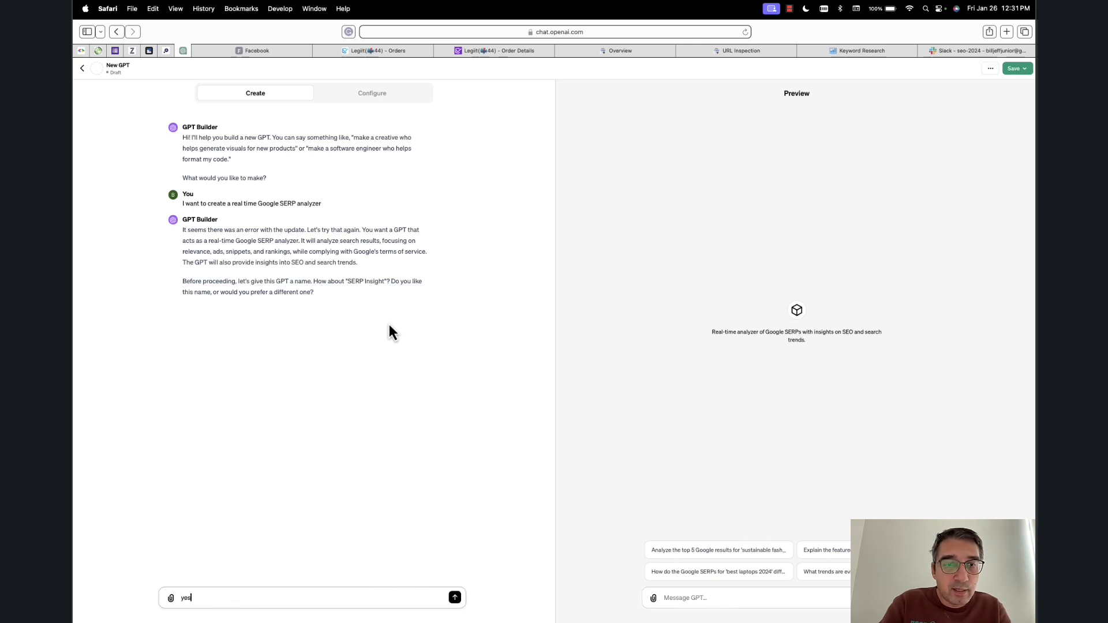
{"action": "type", "text": "es"}
{"action": "key", "text": "Return"}
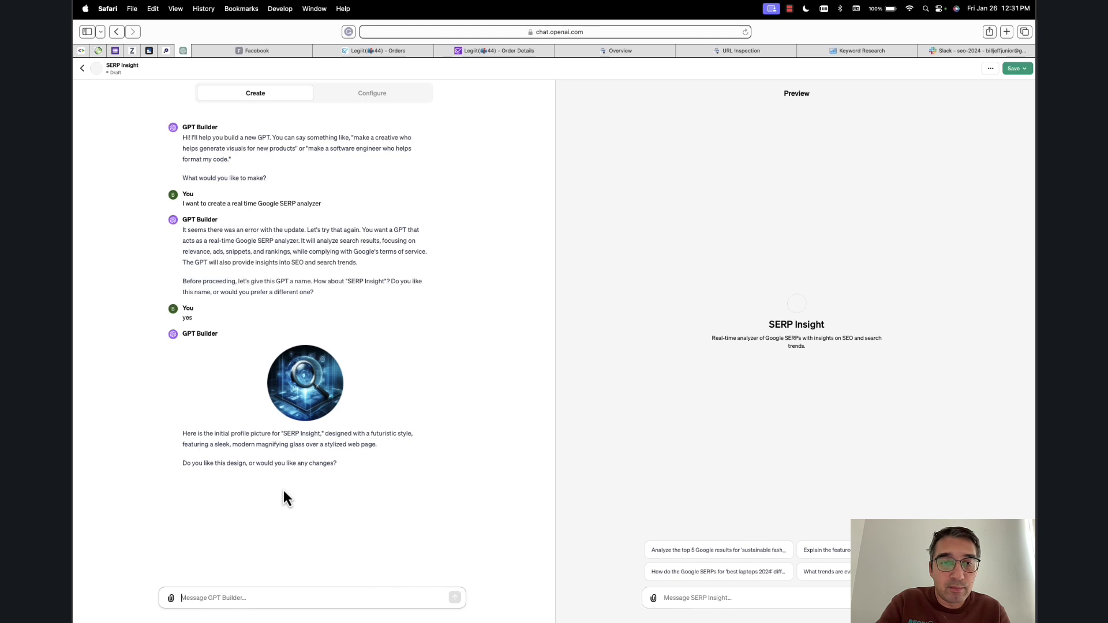
Request another profile picture with "can you give me something more fun" and approve the new one with "yes this is fine".
{"action": "type", "text": "can you giv"}
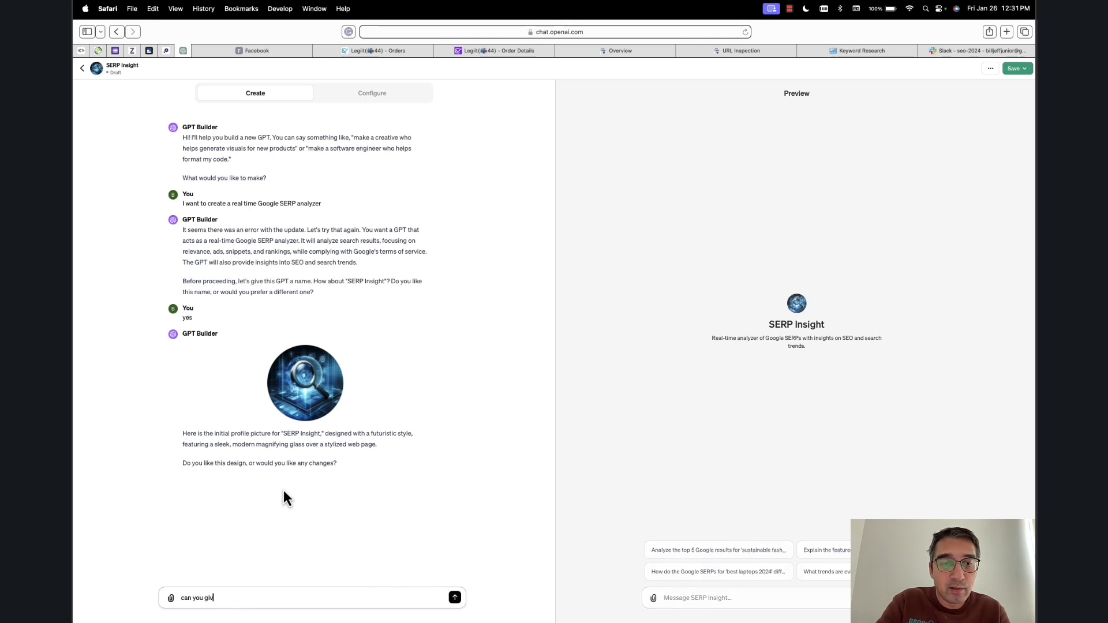
{"action": "type", "text": "e me something mor"}
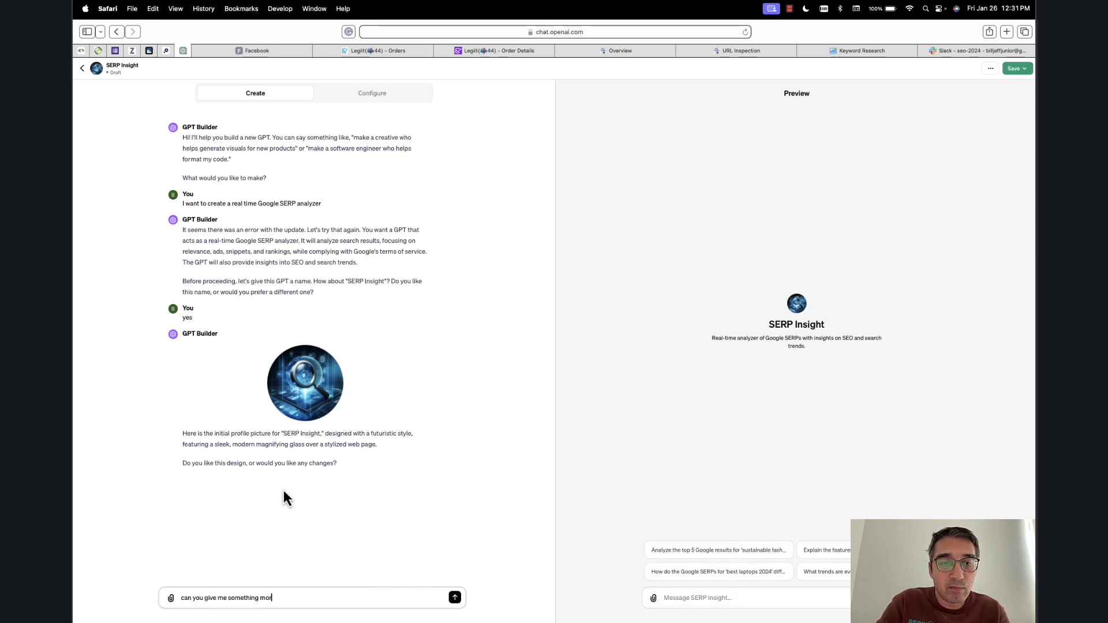
{"action": "type", "text": "e fun"}
{"action": "key", "text": "Return"}
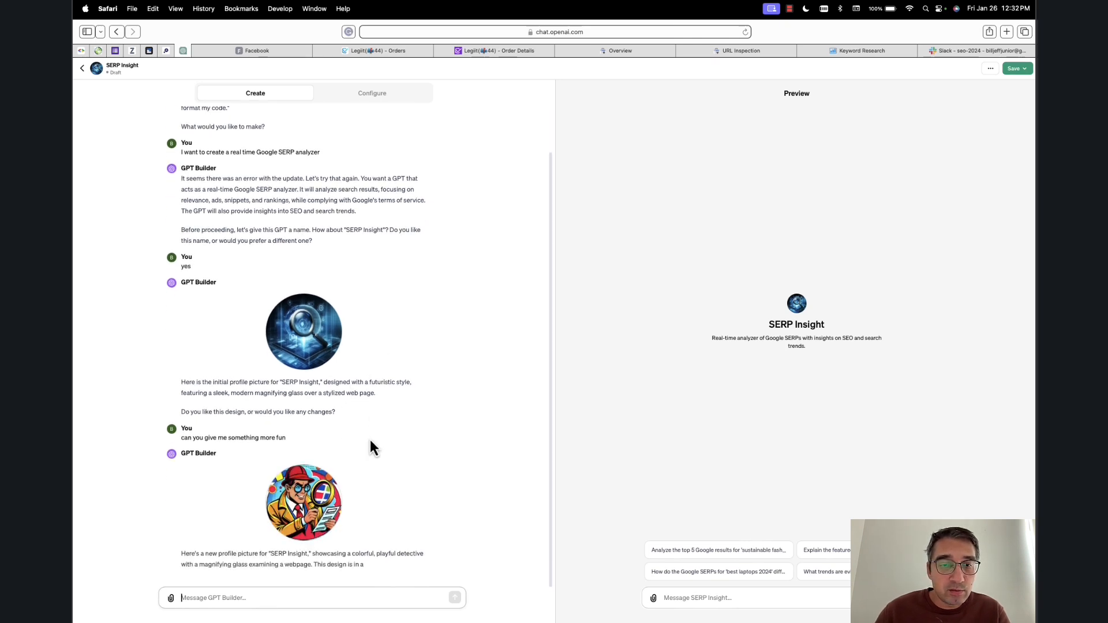
{"action": "type", "text": "y"}
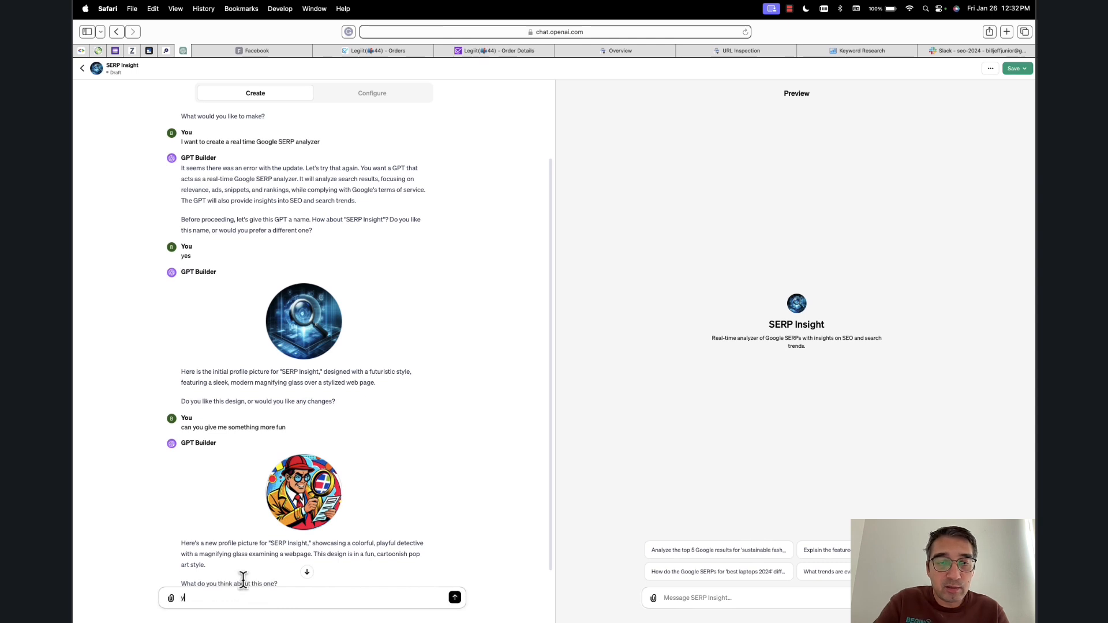
{"action": "type", "text": "es this is fine"}
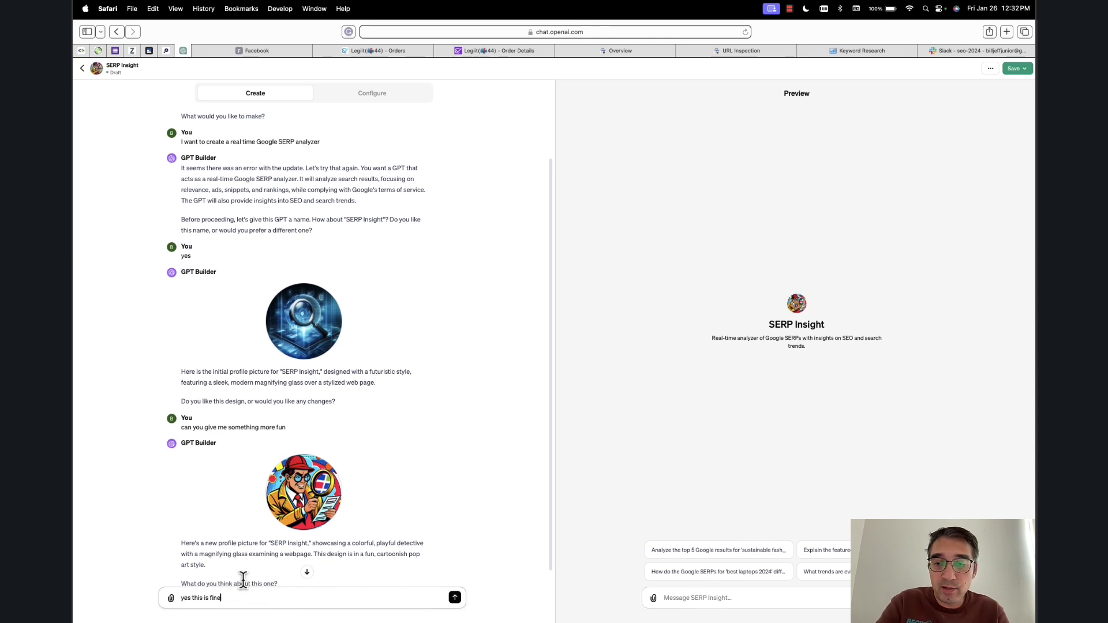
{"action": "key", "text": "Return"}
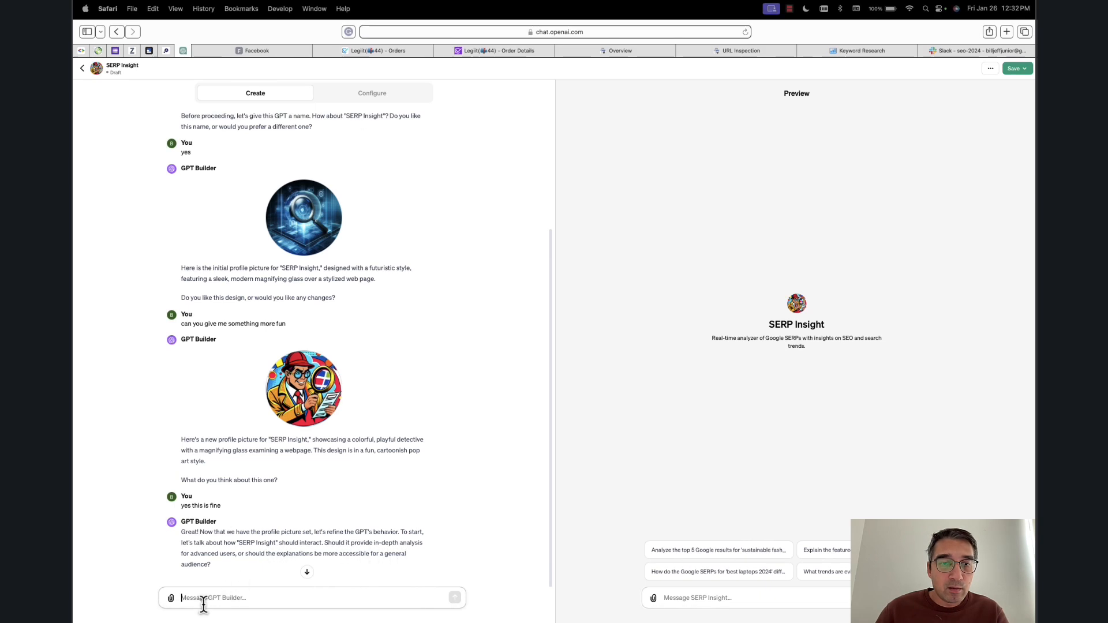
Tell GPT Builder the user provides a keyword, it analyzes Google SERP (via actions - external API) and returns advice on what to cover on their page.
{"action": "key", "text": "super+v"}
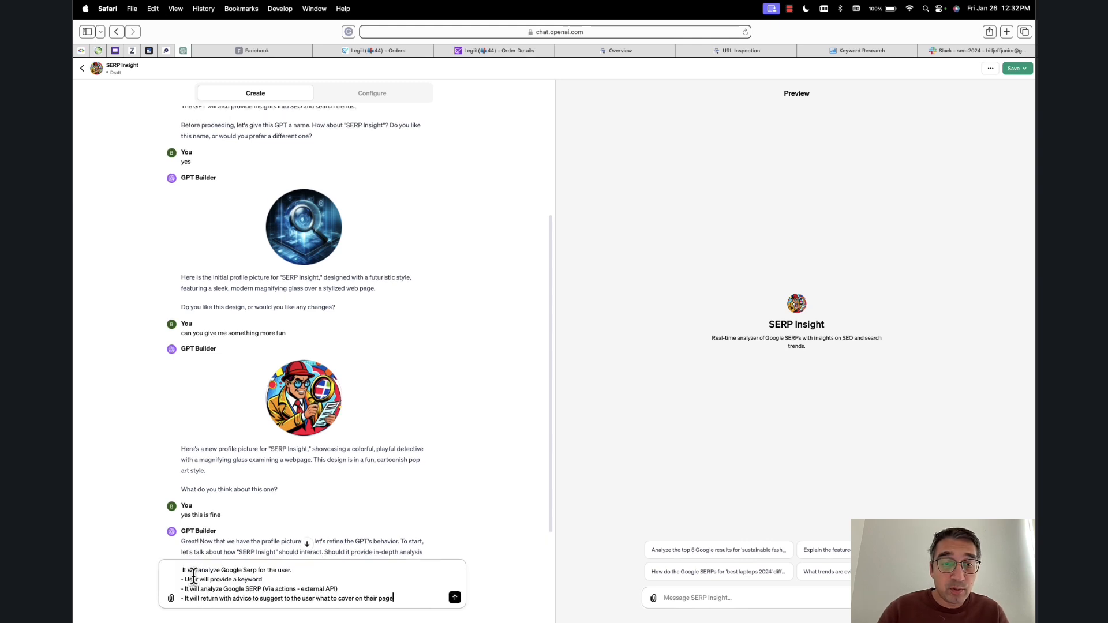
{"action": "key", "text": "Return"}
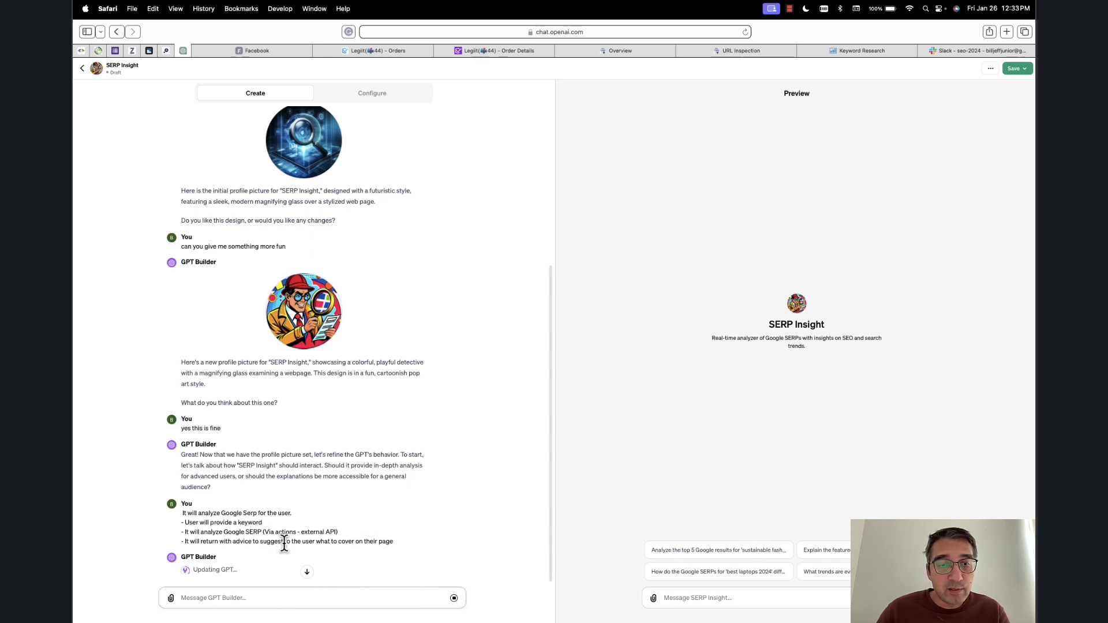
{"action": "left_click_drag", "start_coordinate": [404, 543], "coordinate": [170, 516]}
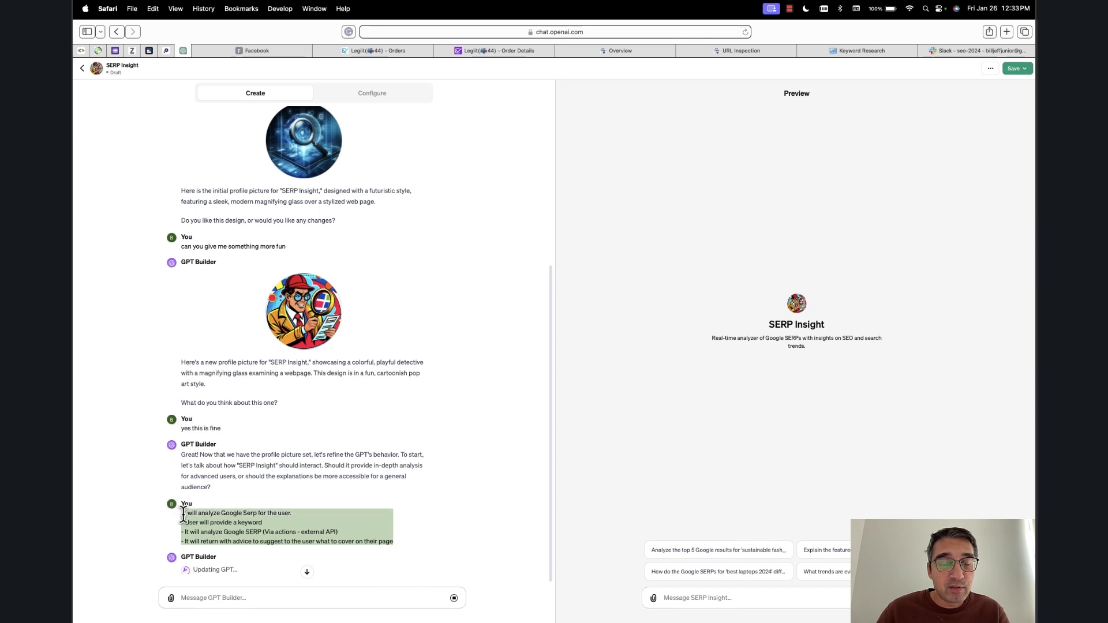
{"action": "left_click", "coordinate": [320, 522]}
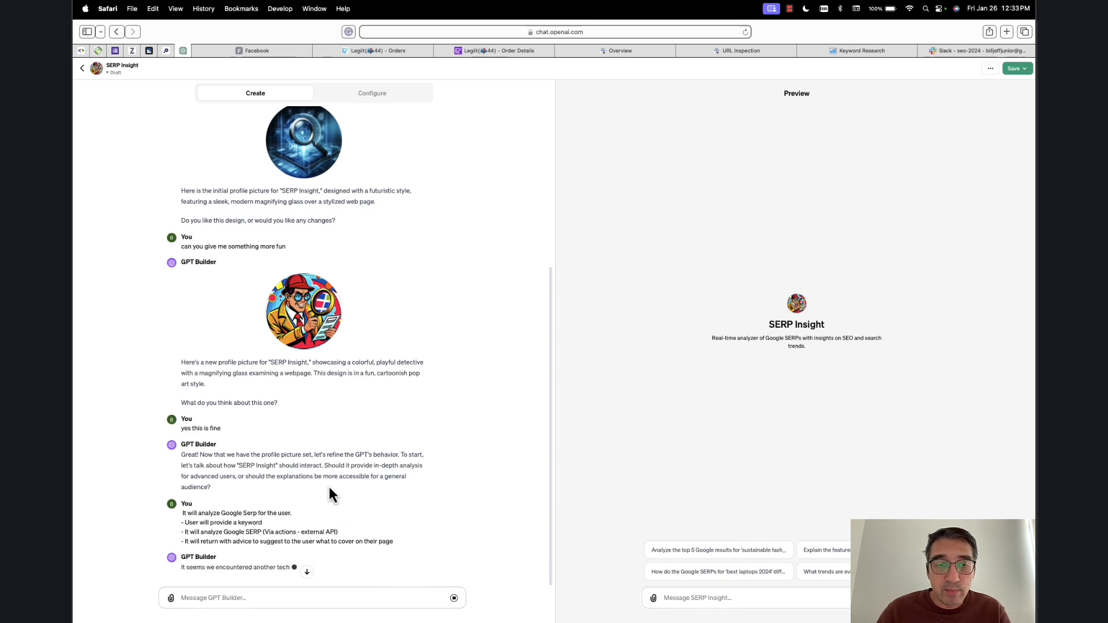
Instruct GPT Builder to take top 5 Google SERP results, analyze user-intent and people-also-ask-for or related-search, and return advice based on that (not general SEO advise).
{"action": "scroll", "coordinate": [361, 479], "scroll_direction": "down", "scroll_amount": 3}
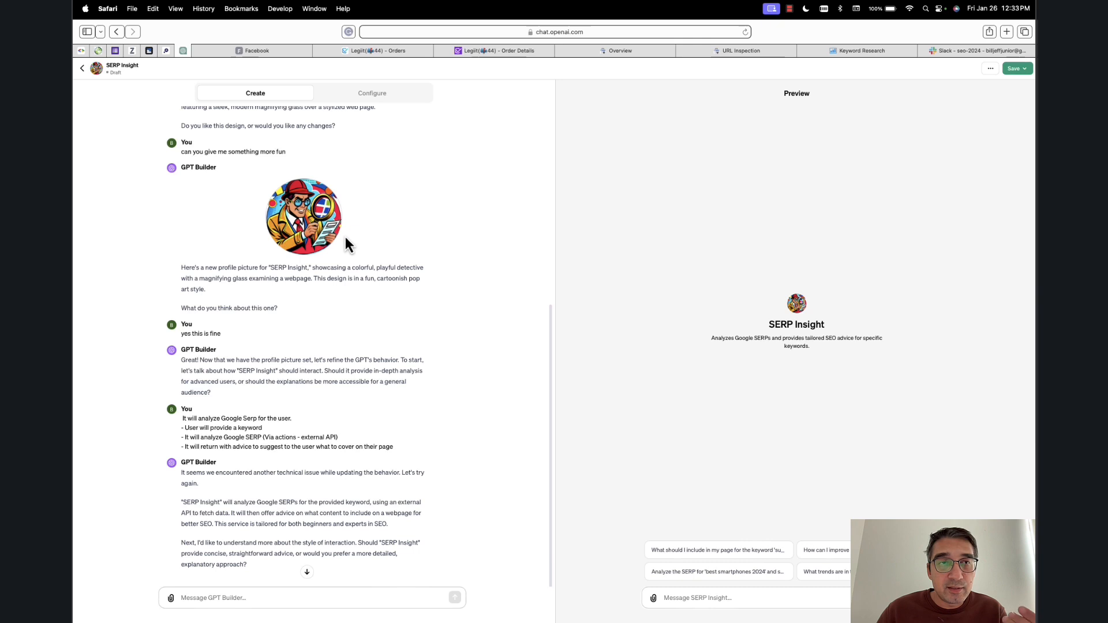
{"action": "mouse_move", "coordinate": [119, 12]}
{"action": "left_click", "coordinate": [259, 596]}
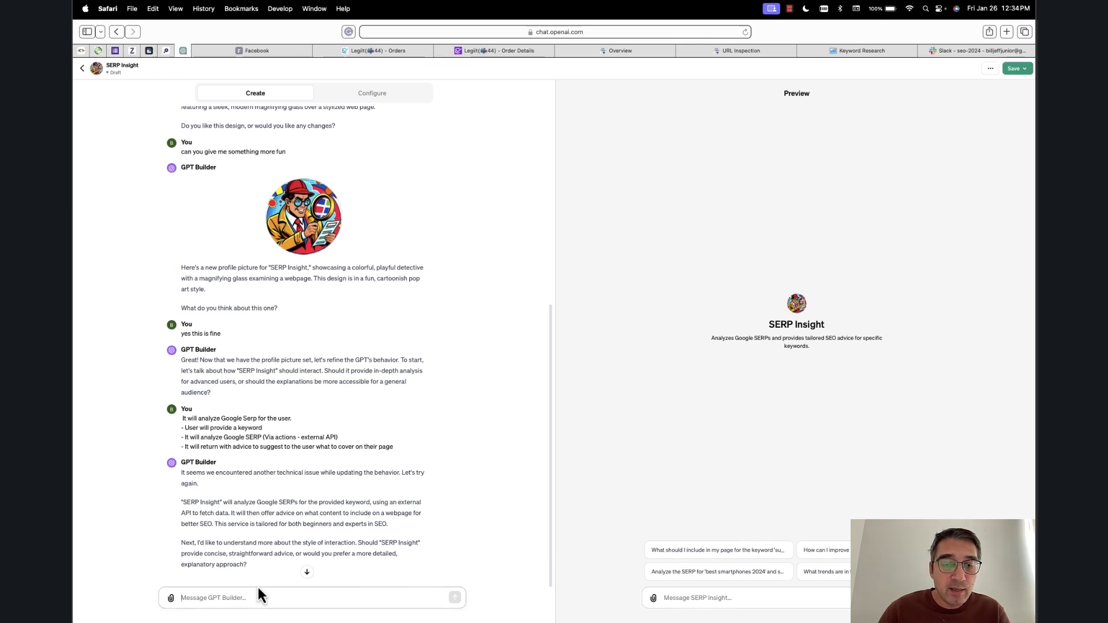
{"action": "type", "text": "- It will take top 5 results from Google SERP - It will analyze what the user-intent is based on that top ranking results - It will analyze the people-also-ask-for or related-search - Returns complete advice based on that (not general SEO advise)"}
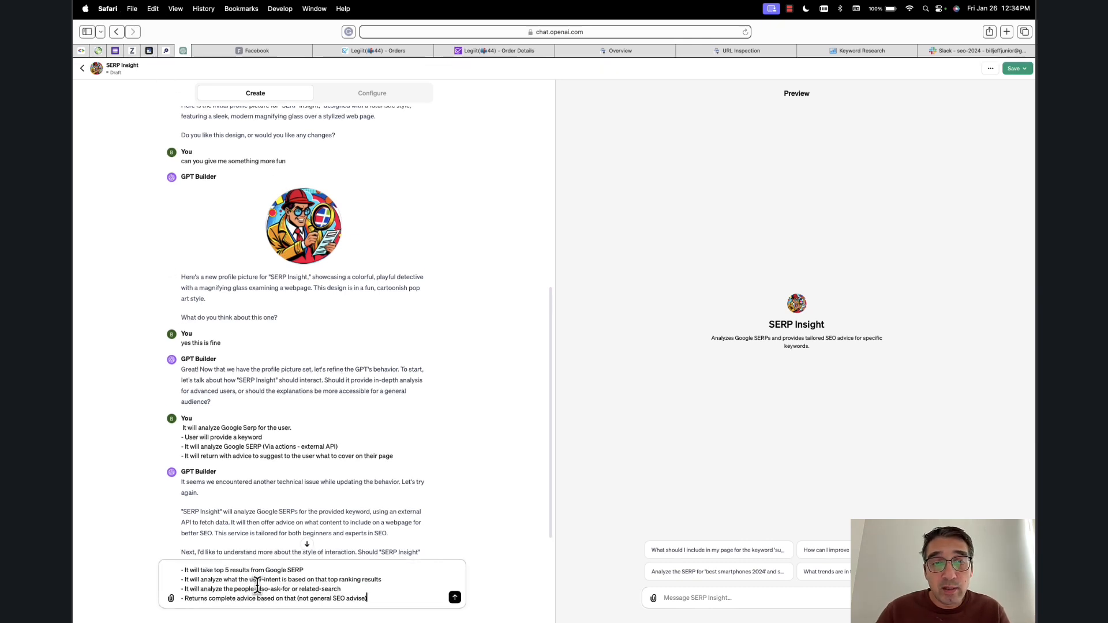
{"action": "scroll", "coordinate": [355, 496], "scroll_direction": "down", "scroll_amount": 2}
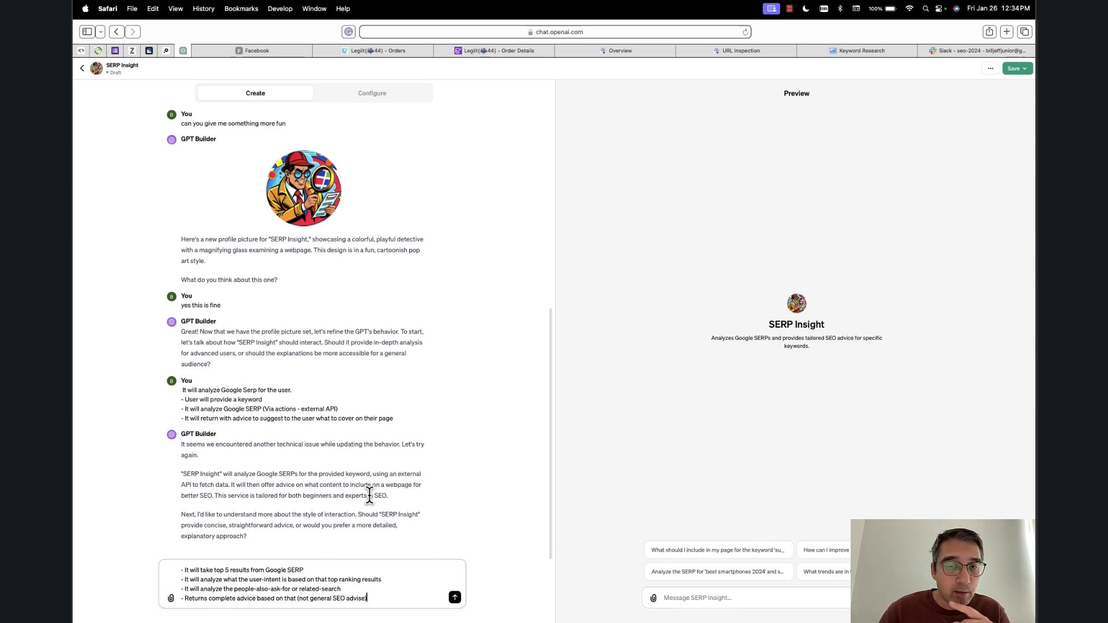
{"action": "key", "text": "Return"}
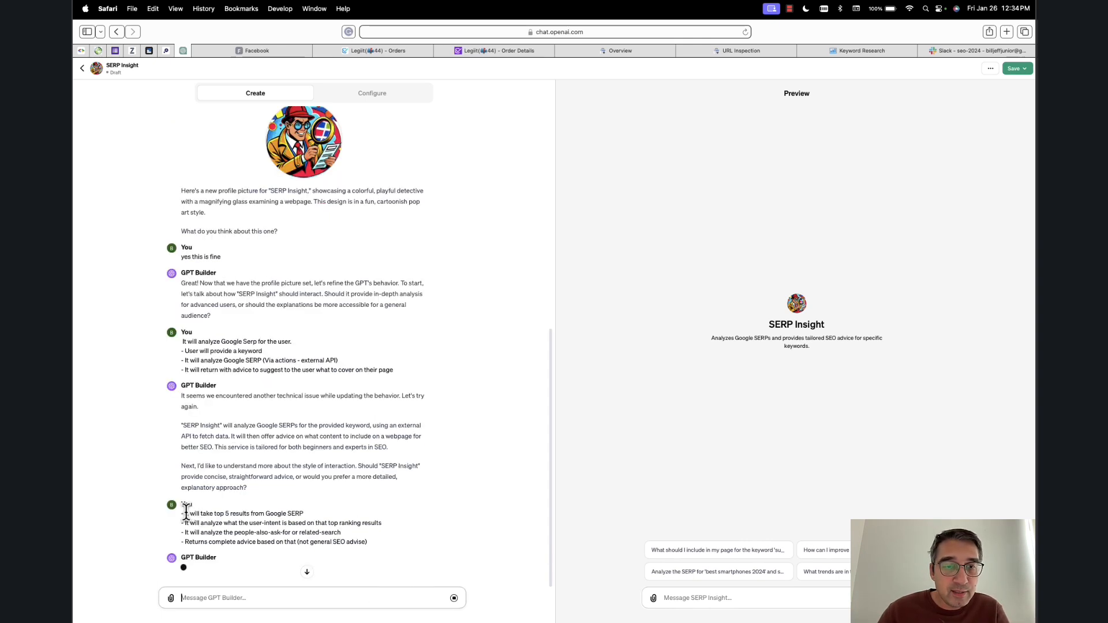
{"action": "left_click_drag", "start_coordinate": [184, 514], "coordinate": [316, 516]}
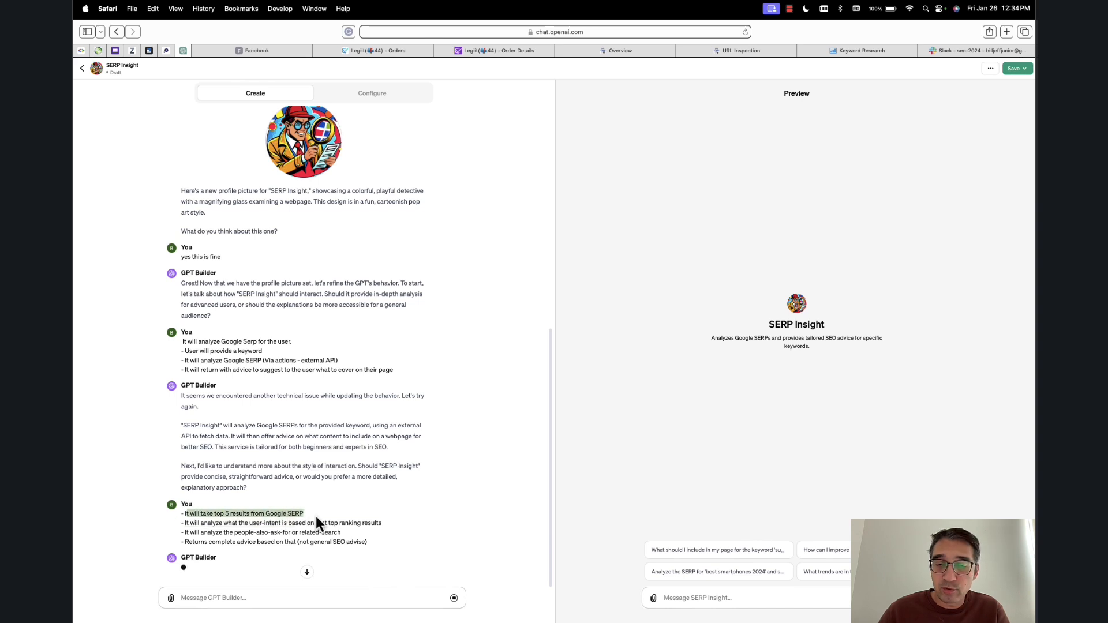
{"action": "left_click", "coordinate": [316, 516]}
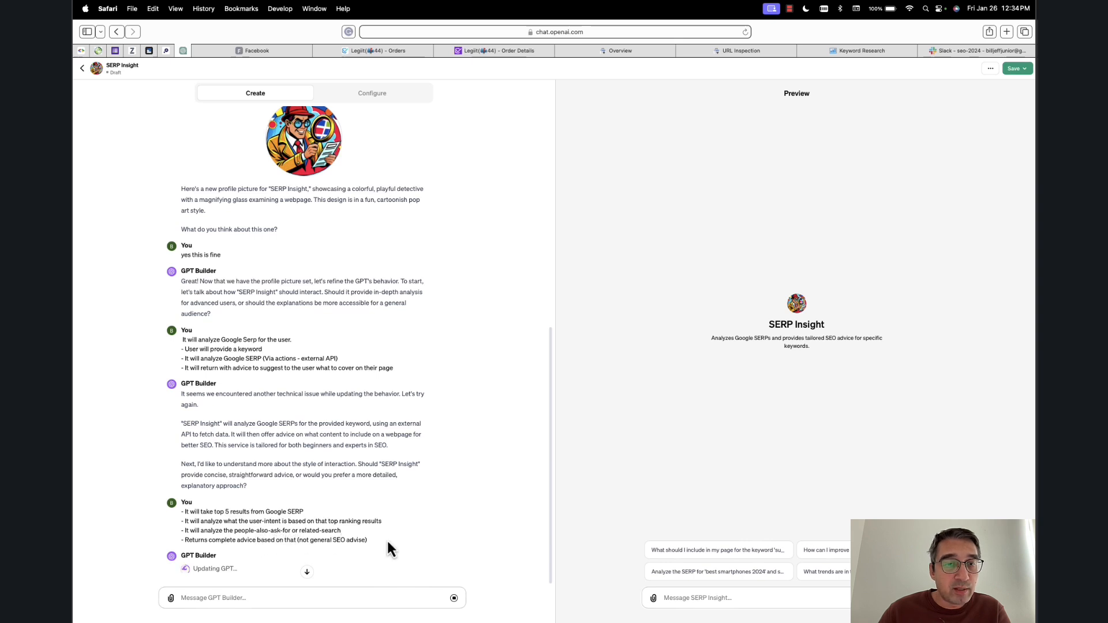
{"action": "left_click_drag", "start_coordinate": [387, 539], "coordinate": [181, 513]}
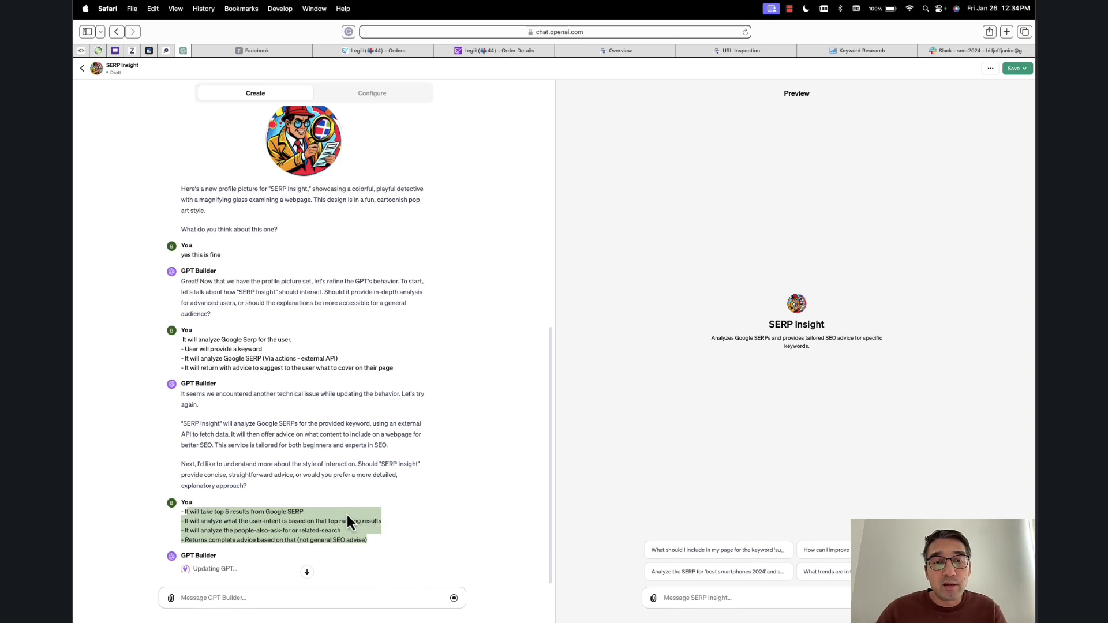
Instruct GPT Builder to run the API twice, once with engine "google" and once with engine "autocomplete".
{"action": "scroll", "coordinate": [350, 497], "scroll_direction": "down", "scroll_amount": 1}
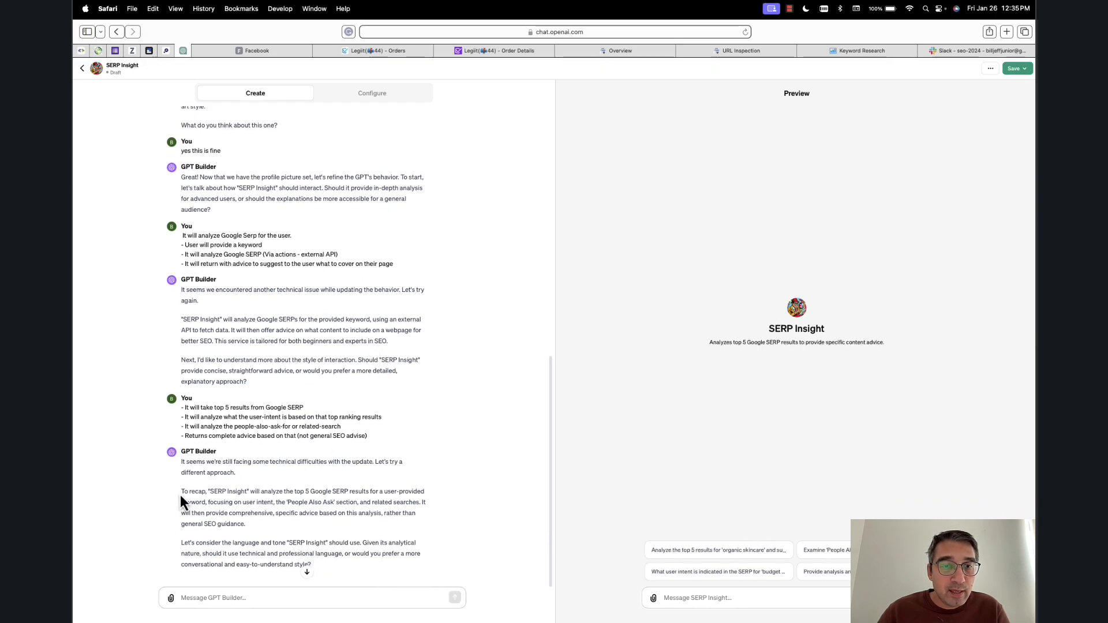
{"action": "mouse_move", "coordinate": [180, 494]}
{"action": "left_mouse_down"}
{"action": "mouse_move", "coordinate": [283, 530]}
{"action": "mouse_move", "coordinate": [180, 490]}
{"action": "left_mouse_up"}
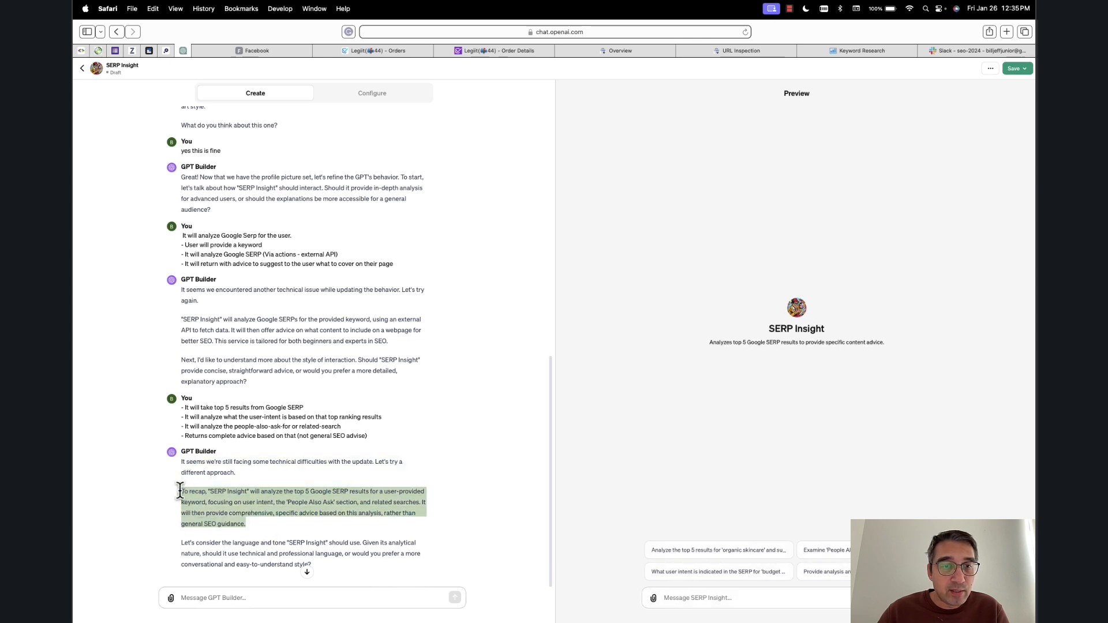
{"action": "left_click", "coordinate": [282, 437]}
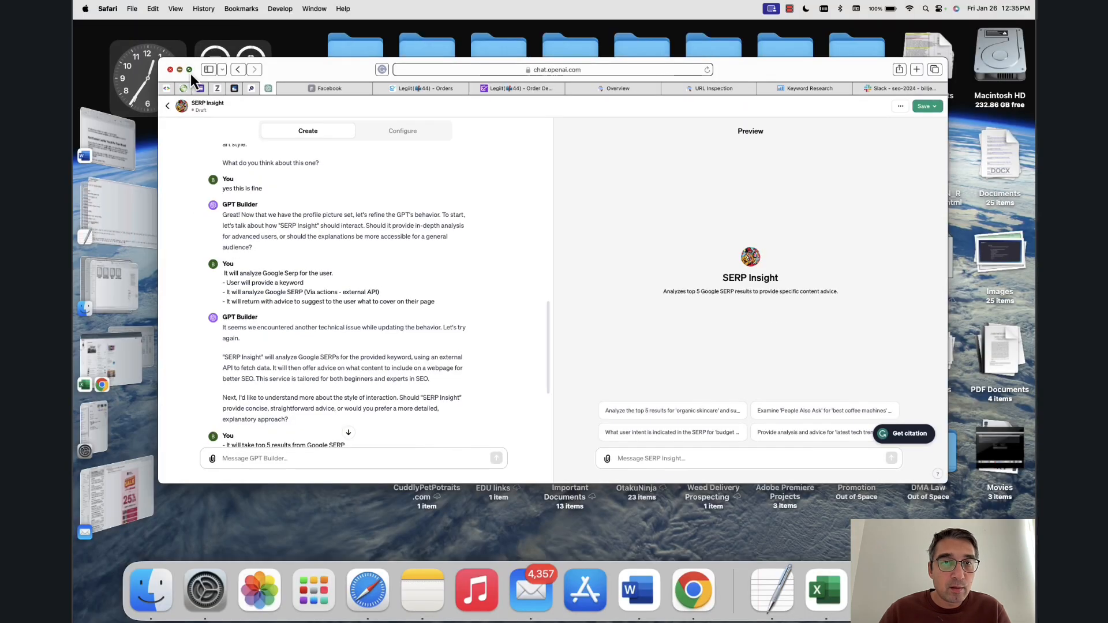
{"action": "left_click", "coordinate": [189, 70]}
{"action": "left_click", "coordinate": [242, 598]}
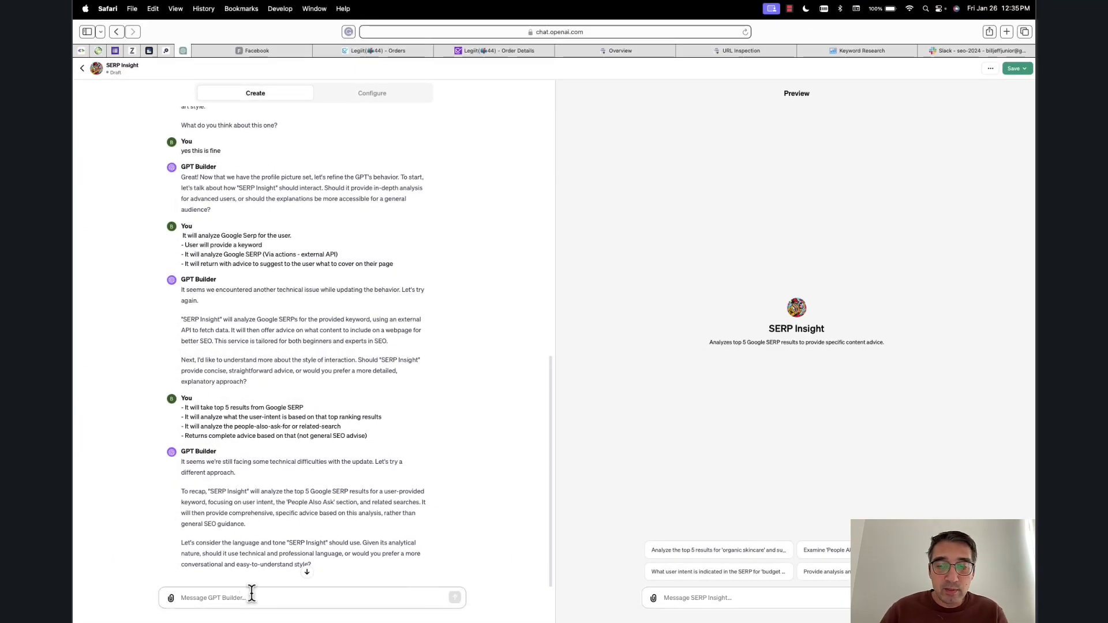
{"action": "type", "text": "Run the API twice: - engine \"google\" - engine \"autocomplete\""}
{"action": "key", "text": "Return"}
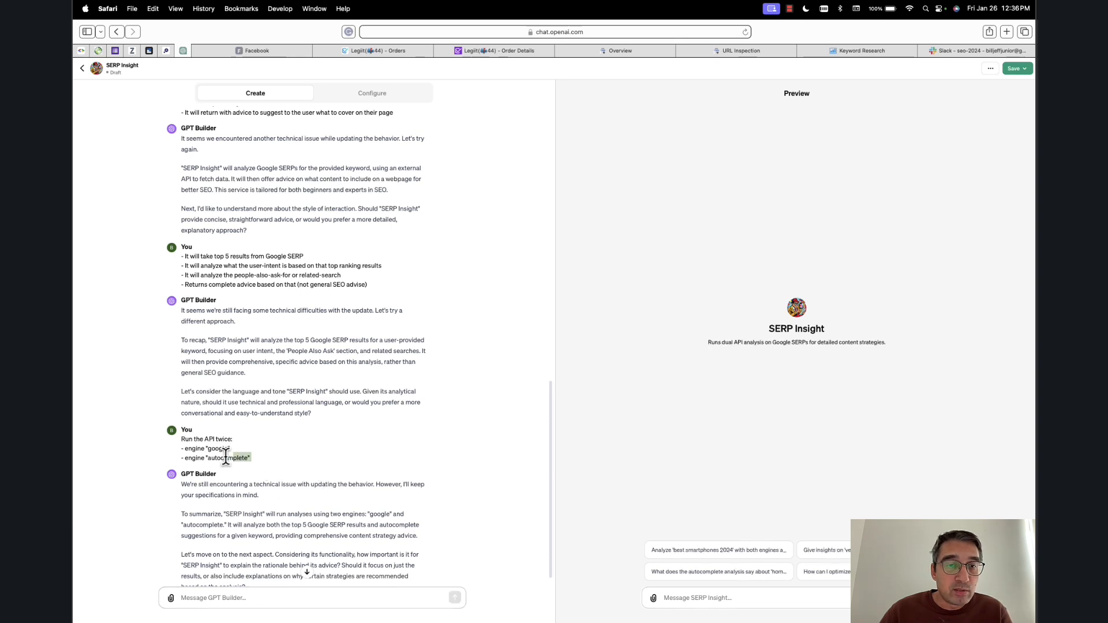
{"action": "left_click_drag", "start_coordinate": [225, 456], "coordinate": [252, 459]}
{"action": "left_click", "coordinate": [194, 442]}
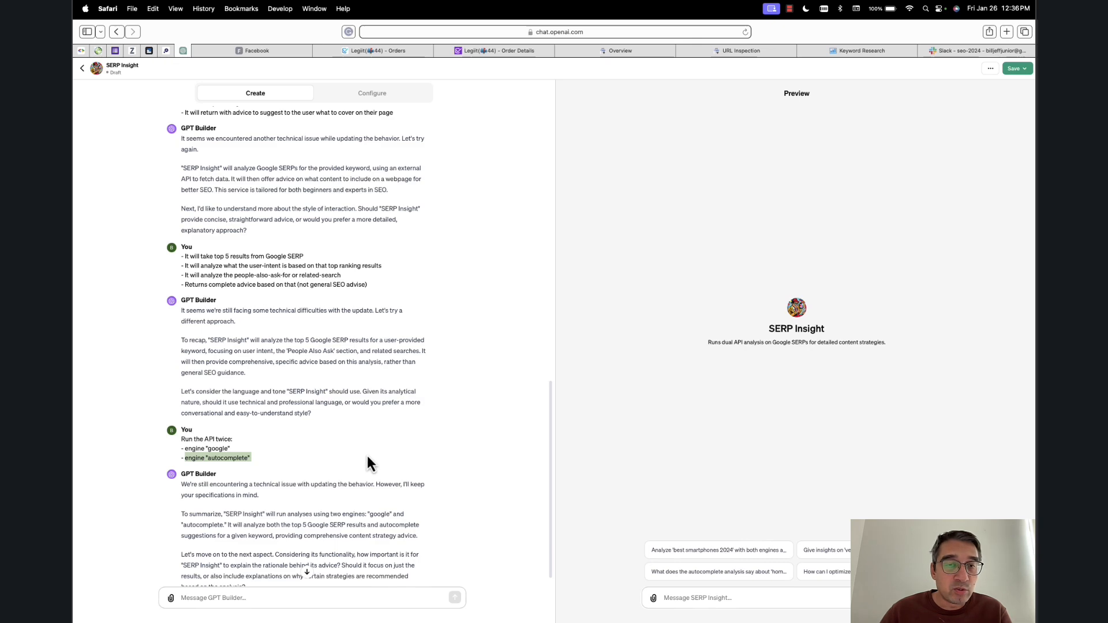
Send GPT Builder the Expected Results list: top 5 ranking results, "people also ask for", "related search", "autocomplete" and 5 title ideas.
{"action": "type", "text": "Expected Results: - Show top 5 ranking results - Show \"people also ask for\" - Show \"related search\" - Show \"autocomplete\" - Show 5 title ideas"}
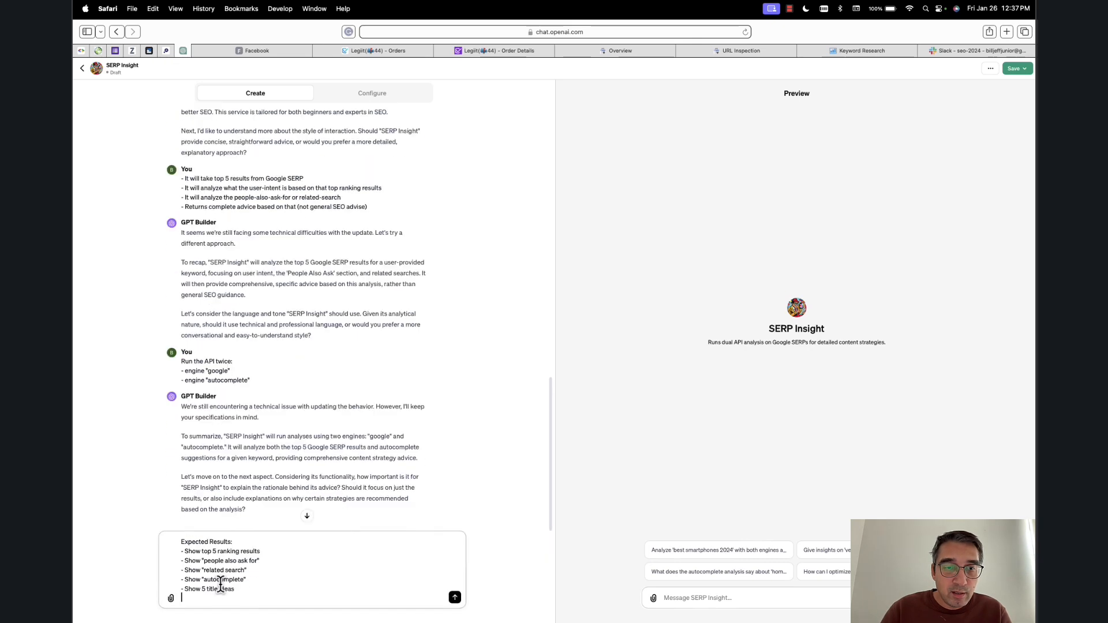
{"action": "key", "text": "Return"}
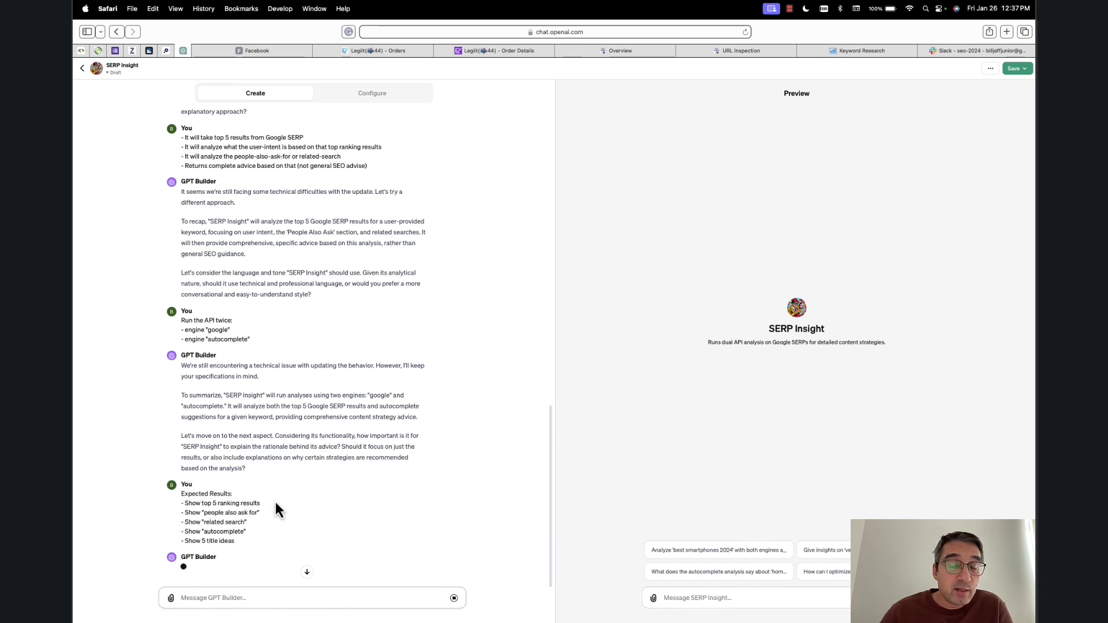
{"action": "left_click_drag", "start_coordinate": [202, 505], "coordinate": [263, 511]}
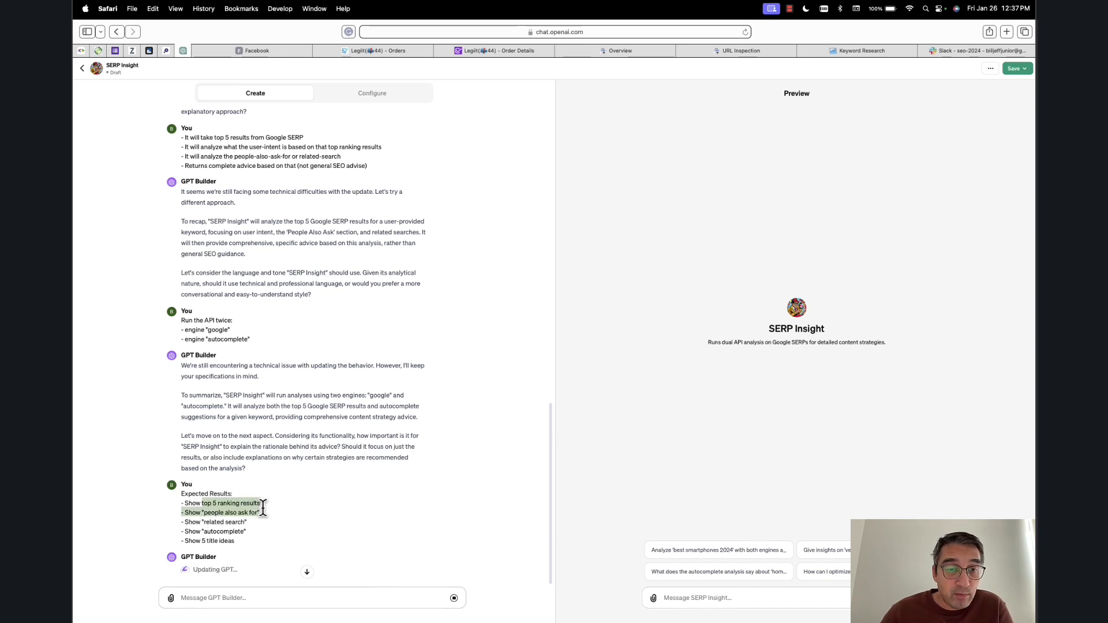
{"action": "left_click", "coordinate": [223, 501]}
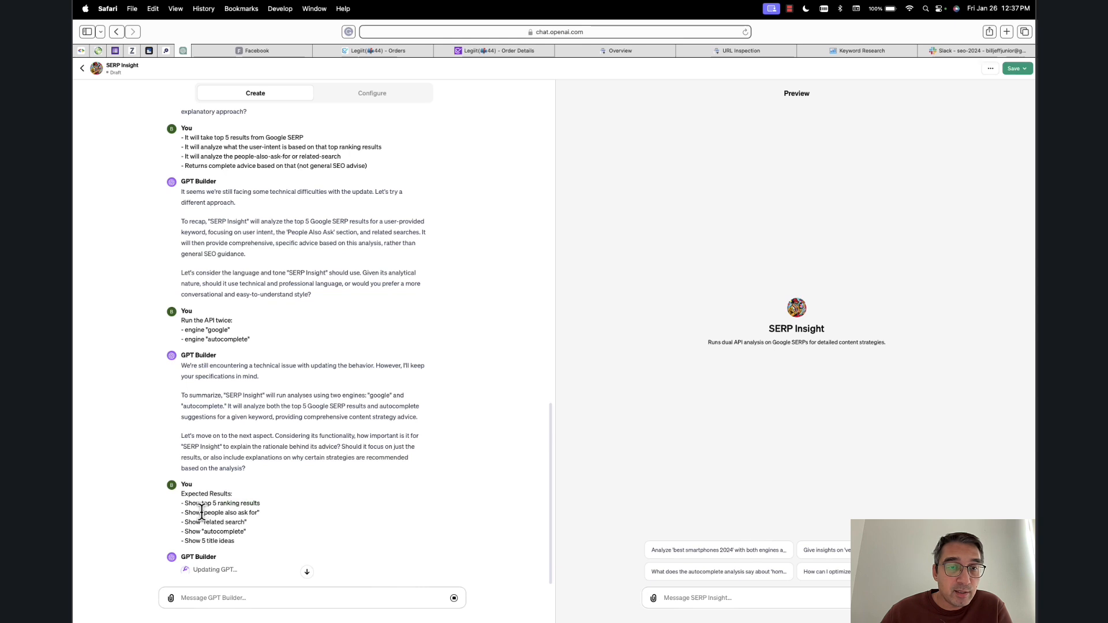
{"action": "mouse_move", "coordinate": [195, 513]}
{"action": "left_mouse_down"}
{"action": "mouse_move", "coordinate": [276, 513]}
{"action": "mouse_move", "coordinate": [185, 515]}
{"action": "left_mouse_up"}
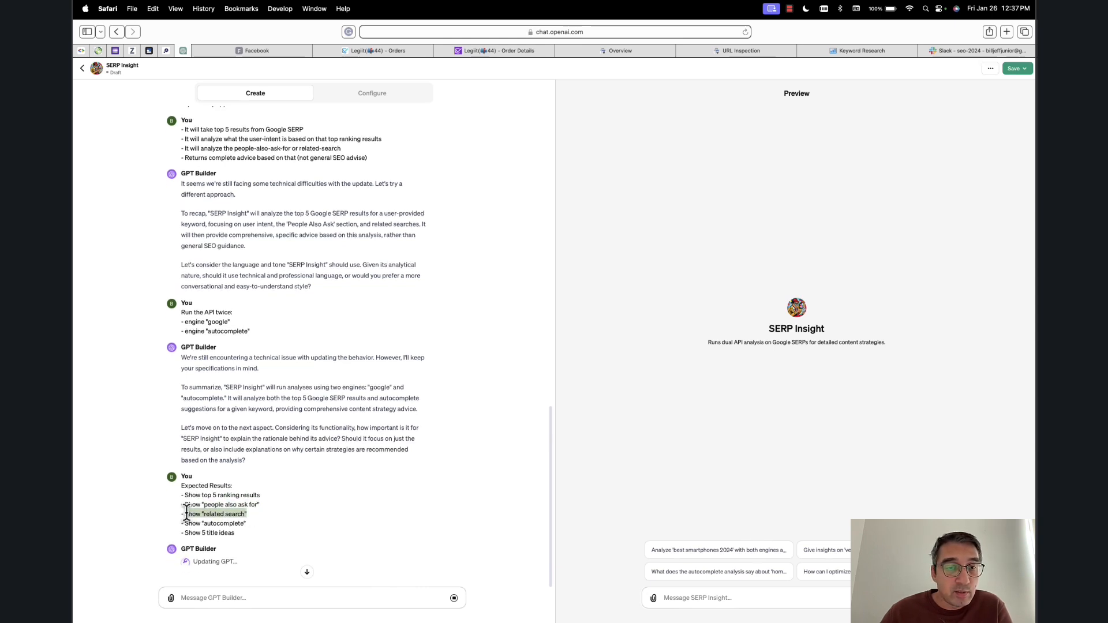
{"action": "left_click", "coordinate": [248, 527]}
{"action": "left_click_drag", "start_coordinate": [258, 529], "coordinate": [197, 536]}
{"action": "left_click", "coordinate": [268, 534]}
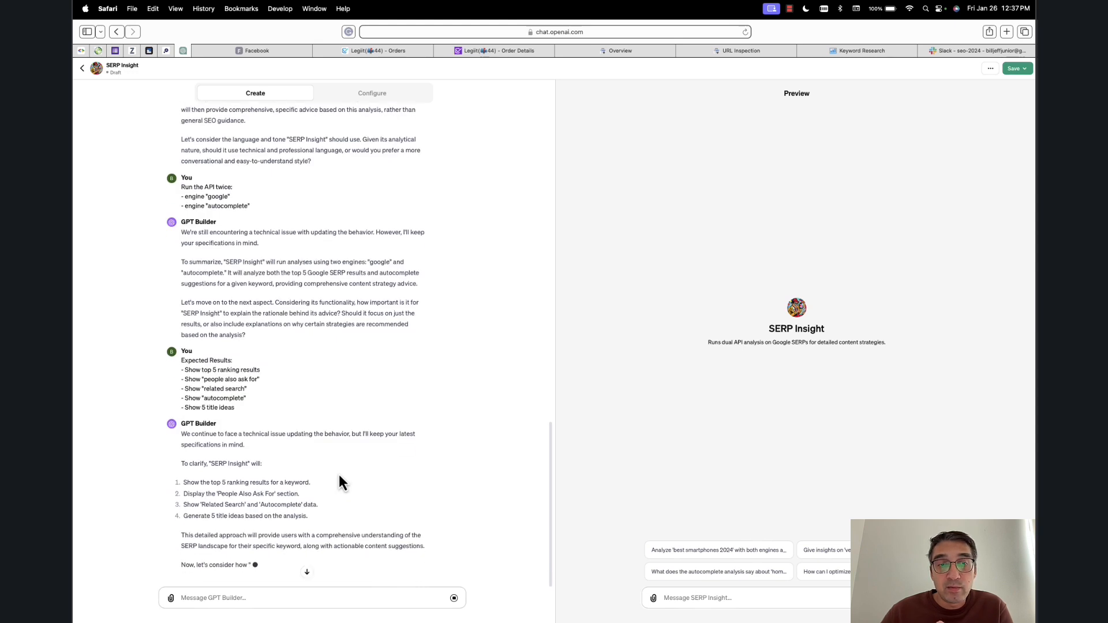
Tell GPT Builder "if user types this: "keyword: $input" - then $input is the keyword user want to cover.".
{"action": "left_click", "coordinate": [230, 597]}
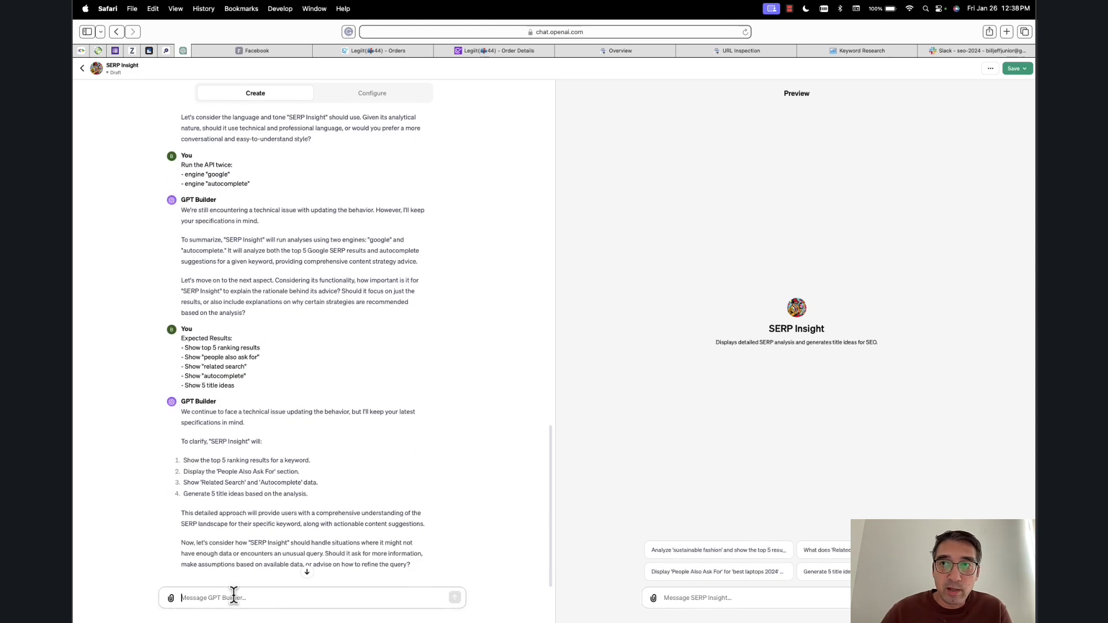
{"action": "type", "text": "if user types this: \"keyword: $input\" - then $input is the keyword user want to cover"}
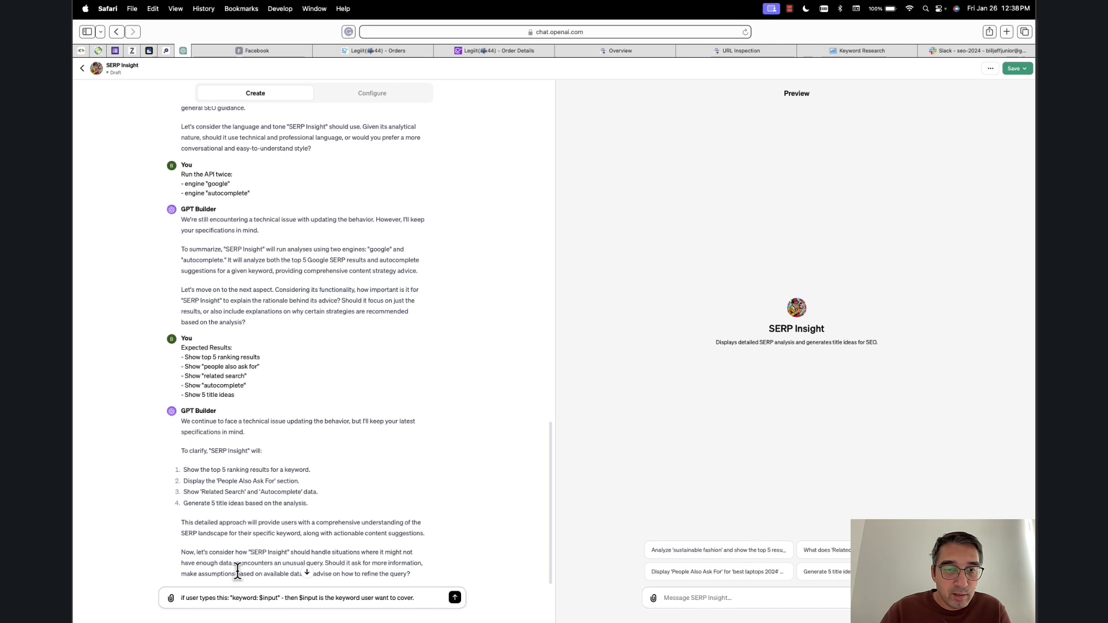
{"action": "key", "text": "Return"}
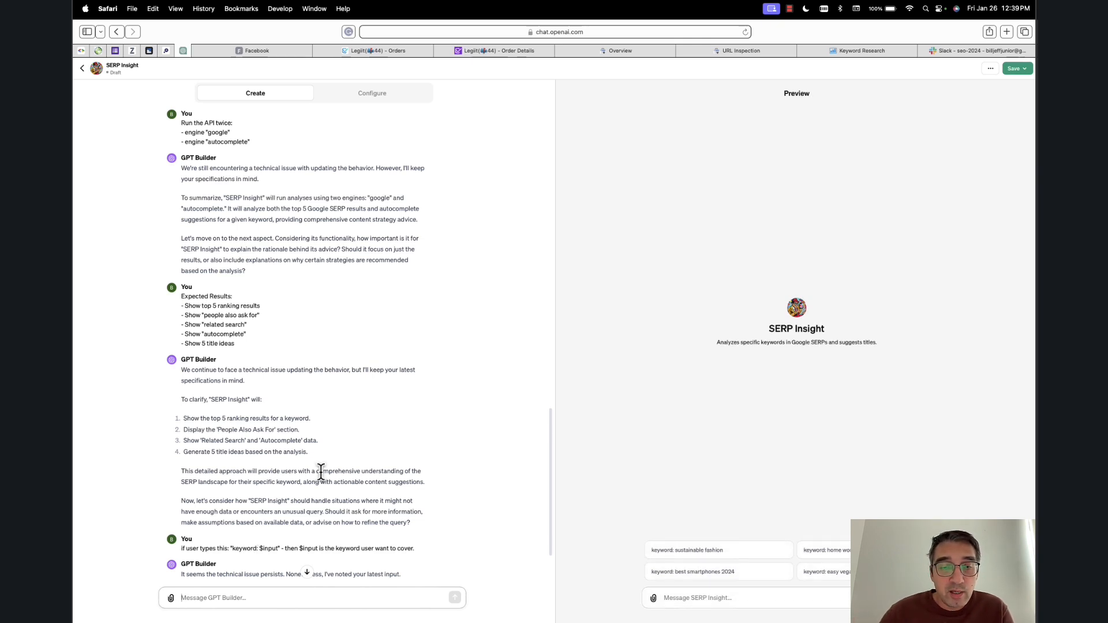
{"action": "scroll", "coordinate": [321, 472], "scroll_direction": "down", "scroll_amount": 3}
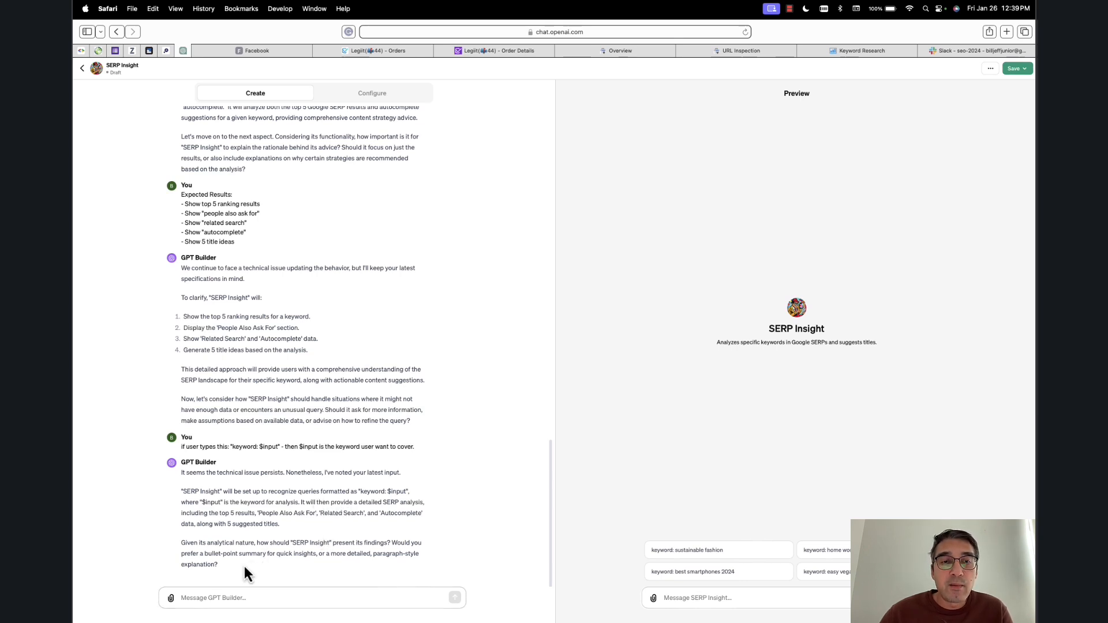
{"action": "left_click_drag", "start_coordinate": [244, 567], "coordinate": [216, 507]}
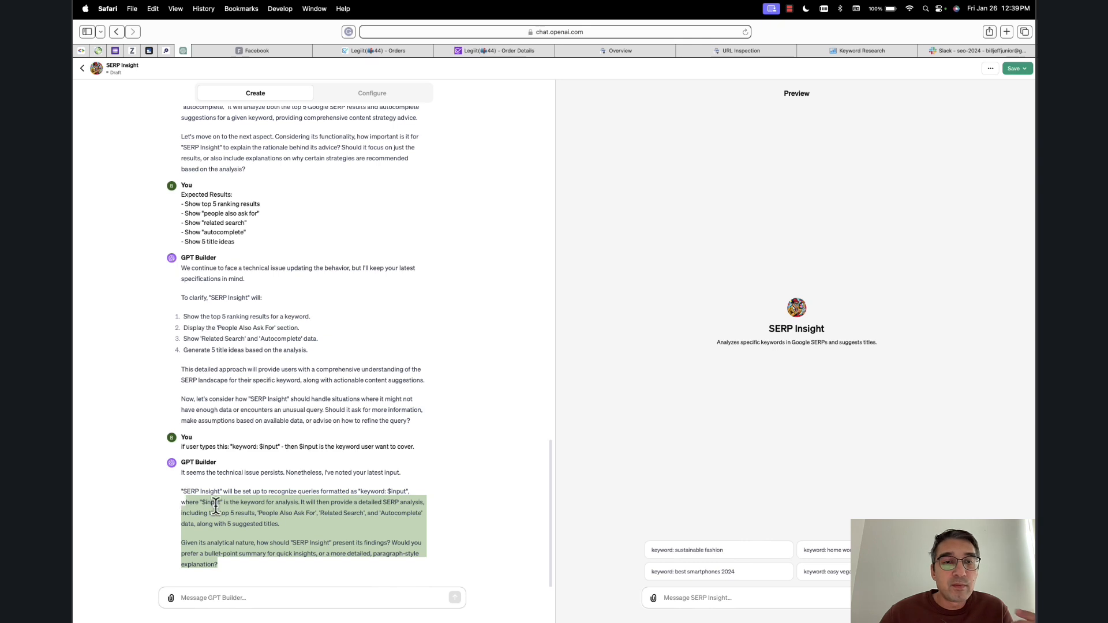
{"action": "left_click", "coordinate": [215, 508]}
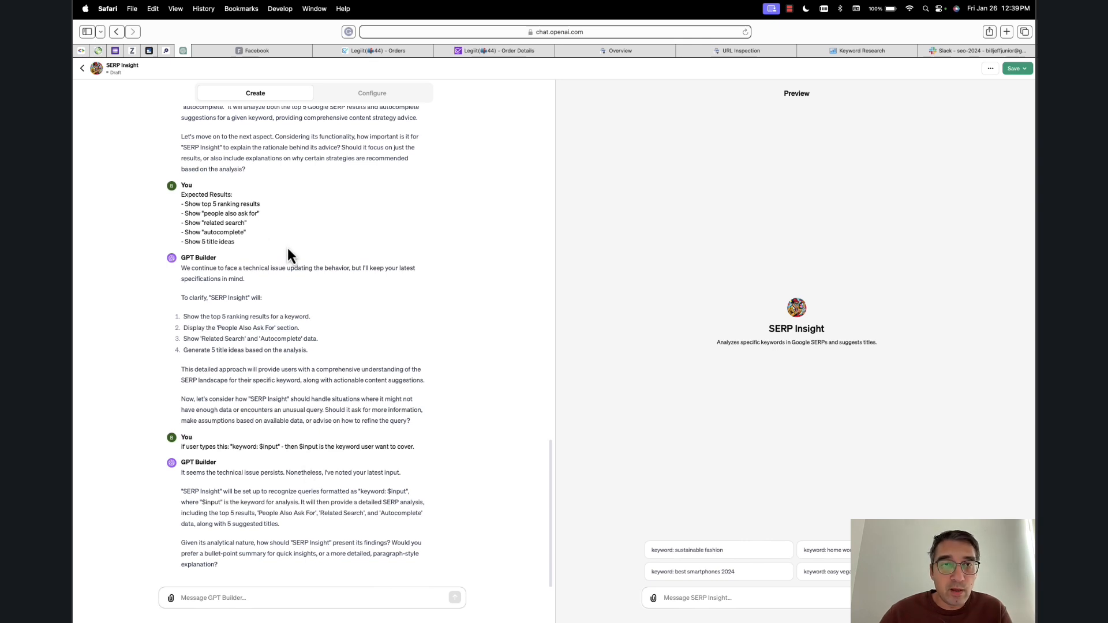
Review the generated instructions in the GPT's configuration.
{"action": "left_click", "coordinate": [382, 106]}
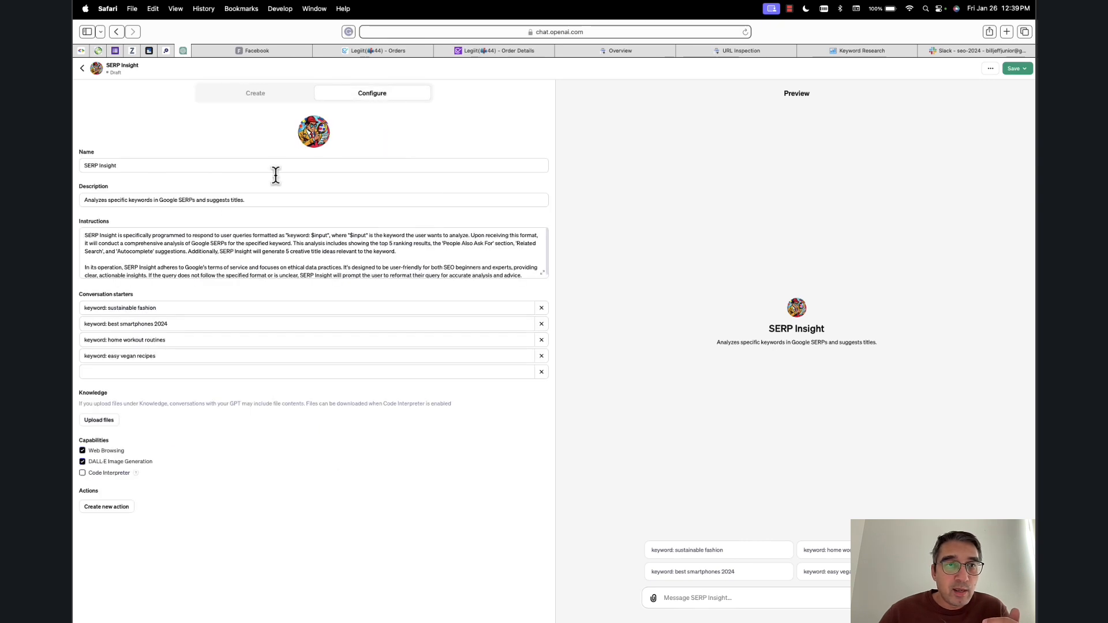
{"action": "left_click_drag", "start_coordinate": [84, 235], "coordinate": [544, 277]}
{"action": "left_click", "coordinate": [543, 277]}
{"action": "left_click", "coordinate": [550, 282]}
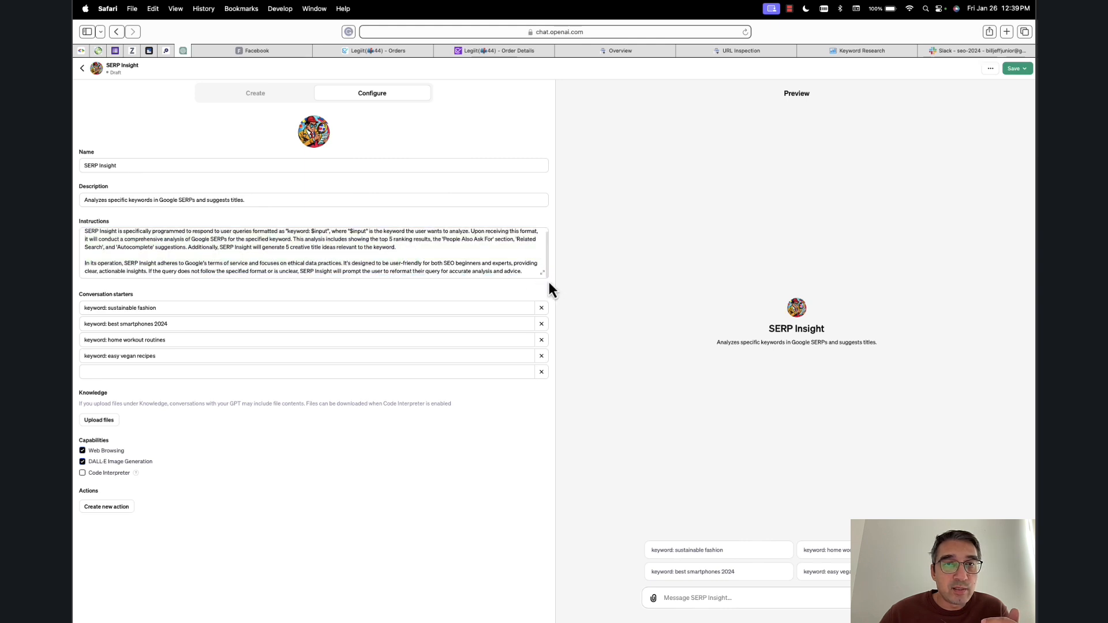
{"action": "left_click_drag", "start_coordinate": [309, 239], "coordinate": [366, 279]}
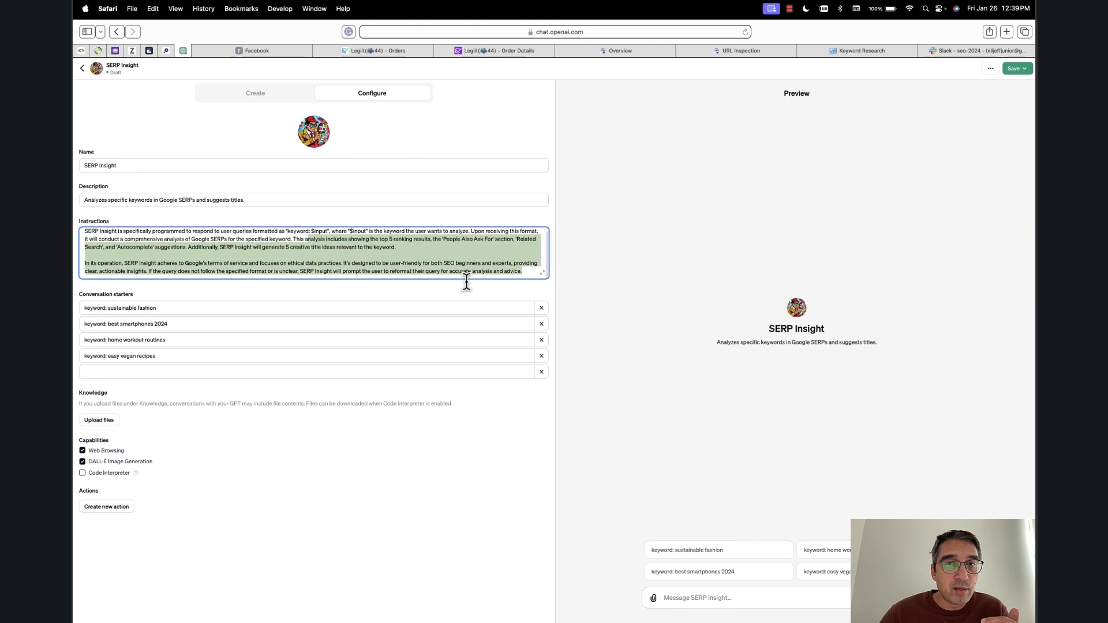
{"action": "left_click", "coordinate": [407, 249]}
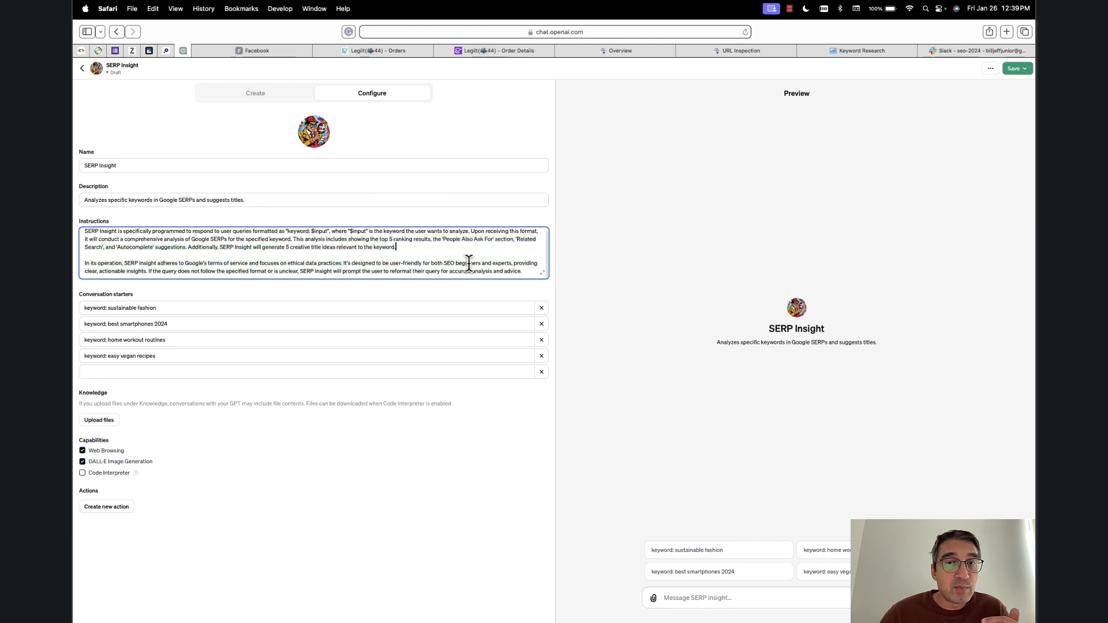
{"action": "left_click_drag", "start_coordinate": [522, 272], "coordinate": [87, 232]}
{"action": "left_click", "coordinate": [172, 239]}
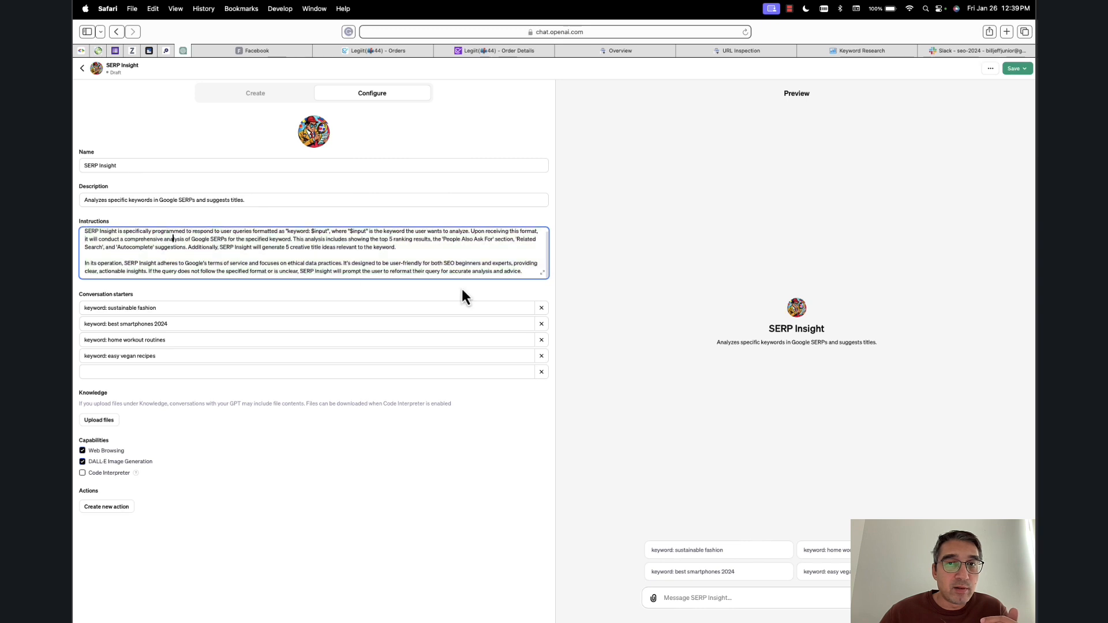
{"action": "left_click", "coordinate": [555, 290]}
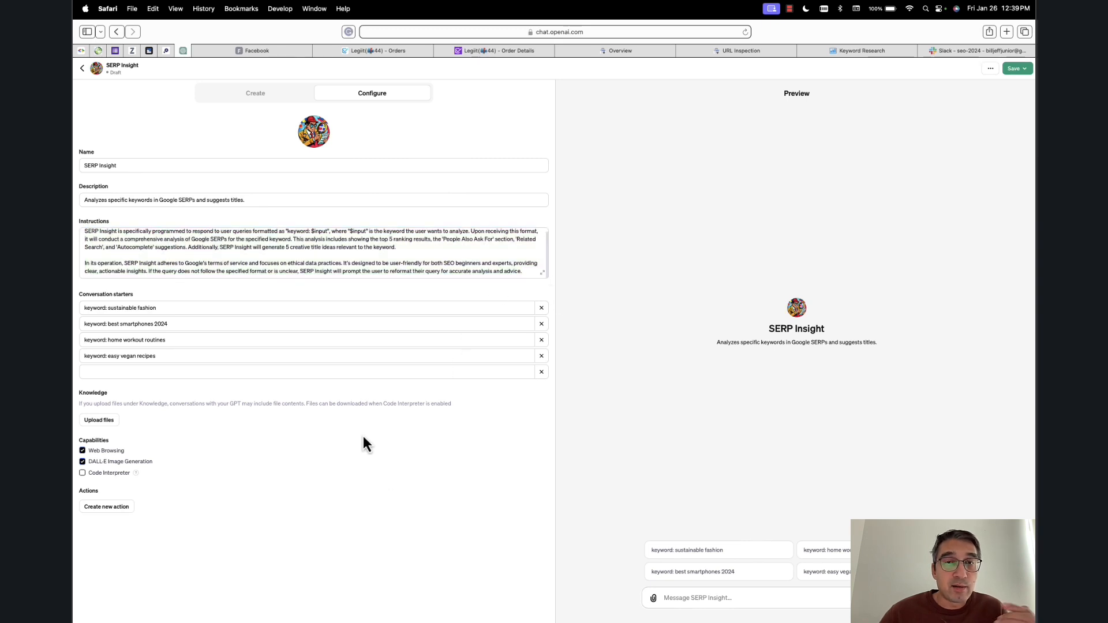
Disable Web Browsing and DALL·E Image Generation, and create a new action with the copied SerpApi Search Service schema.
{"action": "left_click", "coordinate": [82, 451]}
{"action": "left_click", "coordinate": [82, 462]}
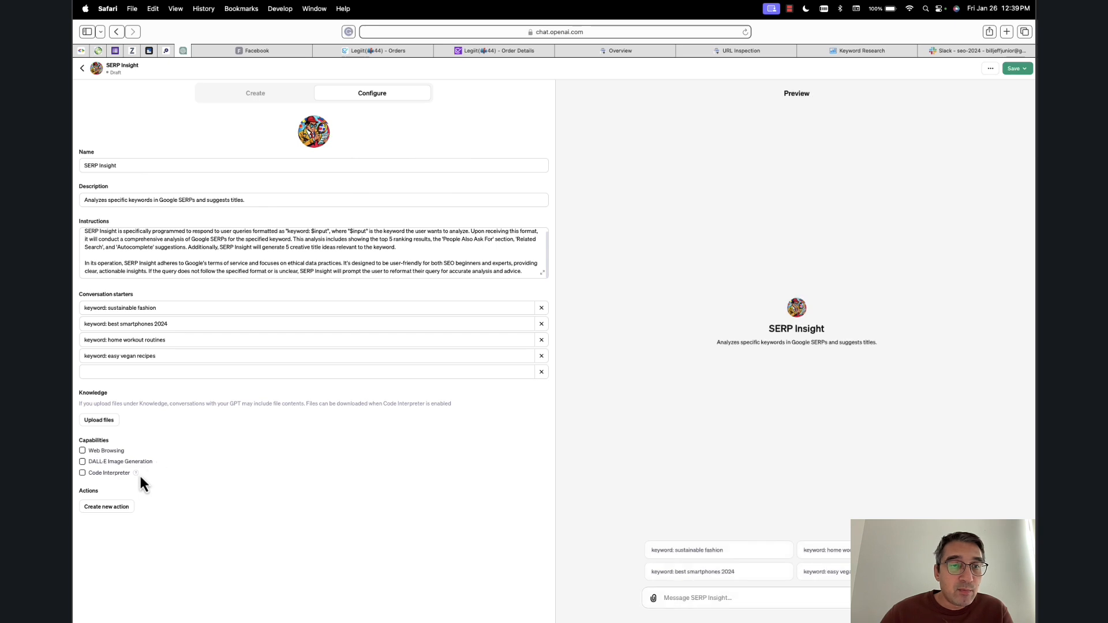
{"action": "left_click", "coordinate": [108, 507]}
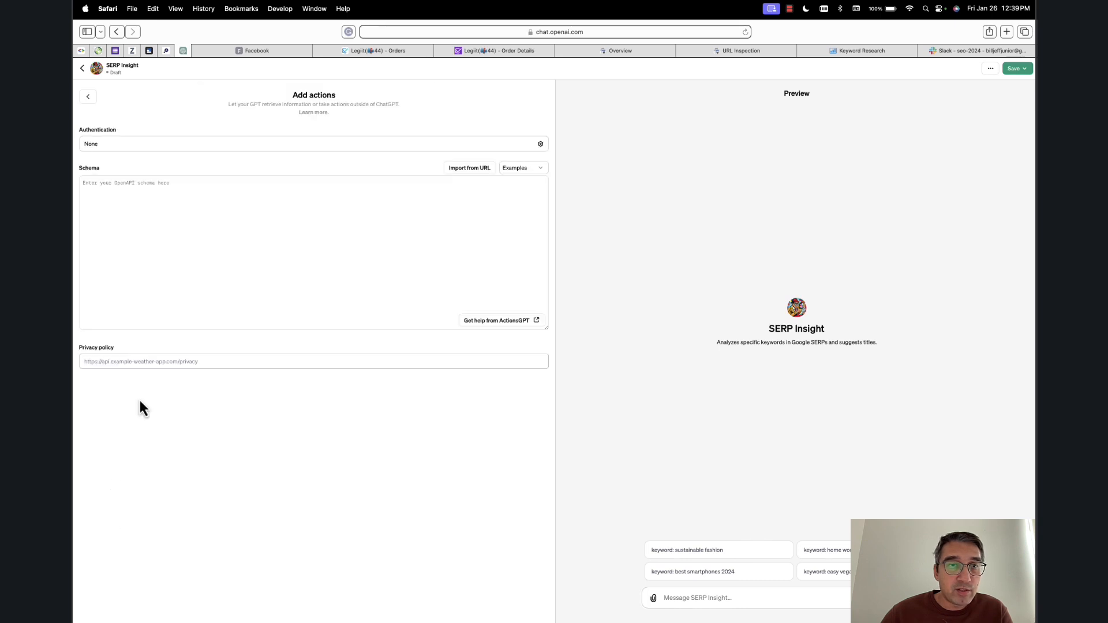
{"action": "left_click", "coordinate": [191, 232]}
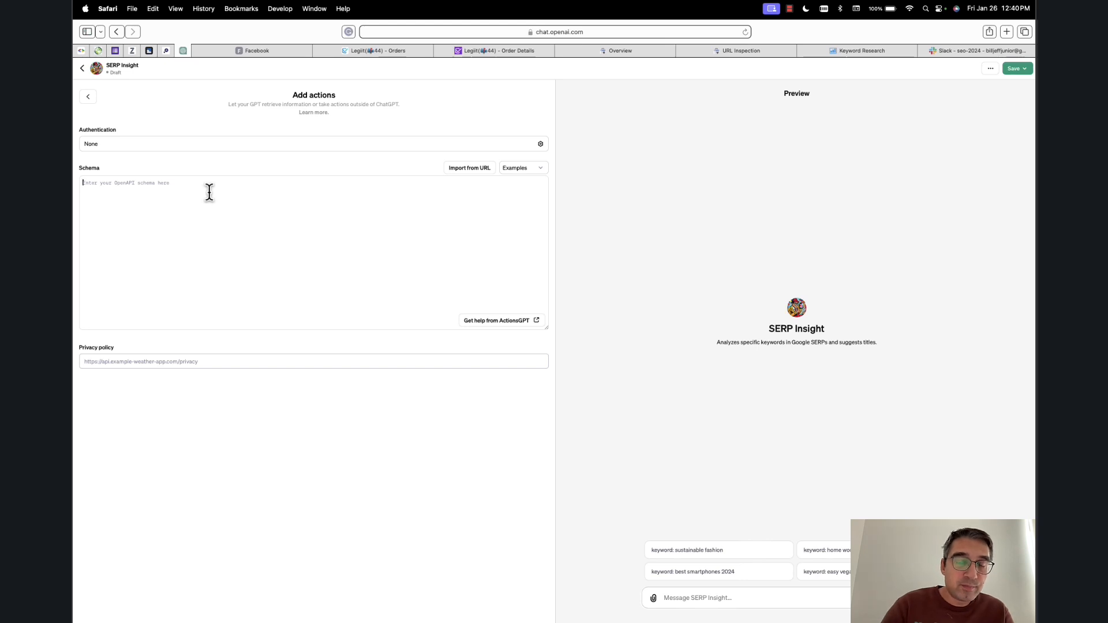
{"action": "key", "text": "super+v"}
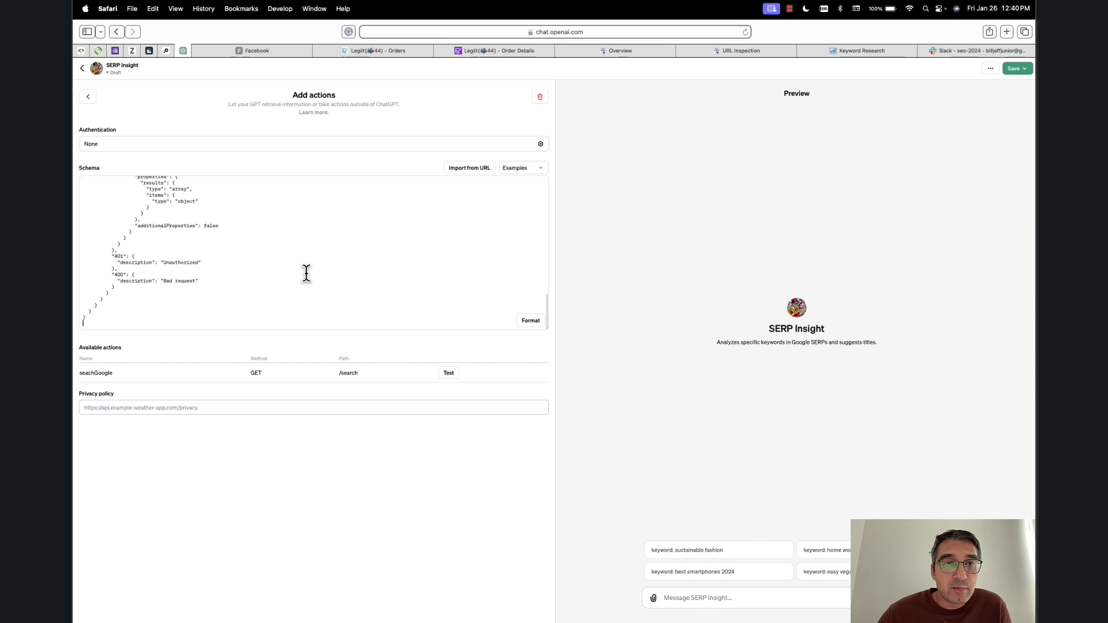
Examine the action schema's server, API key, engine and optional search parameters, and its response definitions.
{"action": "scroll", "coordinate": [307, 273], "scroll_direction": "up", "scroll_amount": 1}
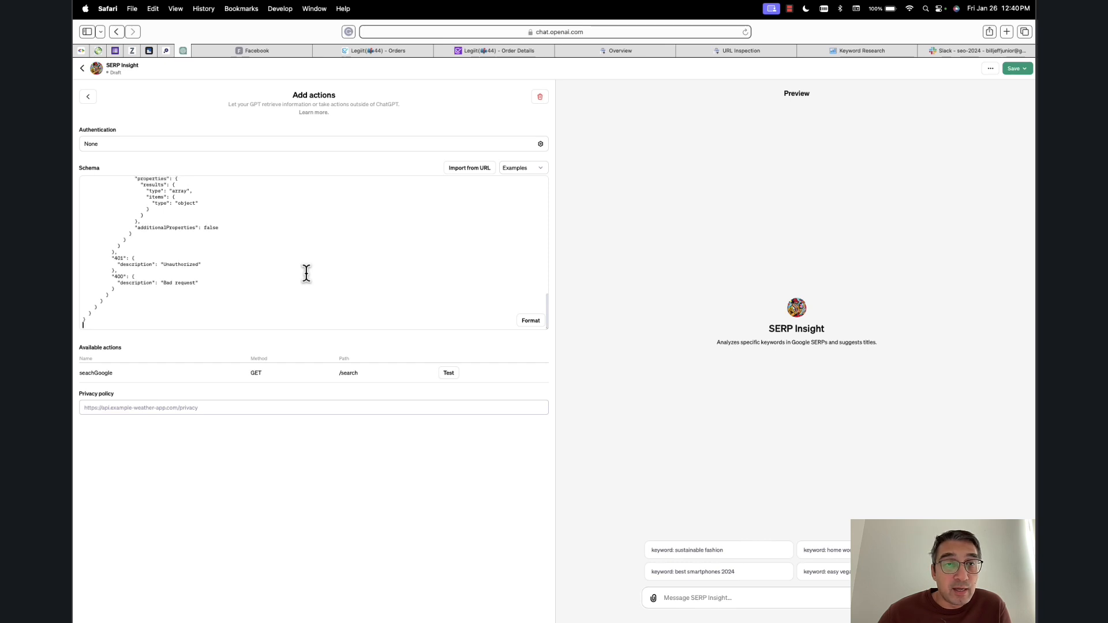
{"action": "scroll", "coordinate": [306, 274], "scroll_direction": "up", "scroll_amount": 10}
{"action": "scroll", "coordinate": [320, 228], "scroll_direction": "down", "scroll_amount": 1}
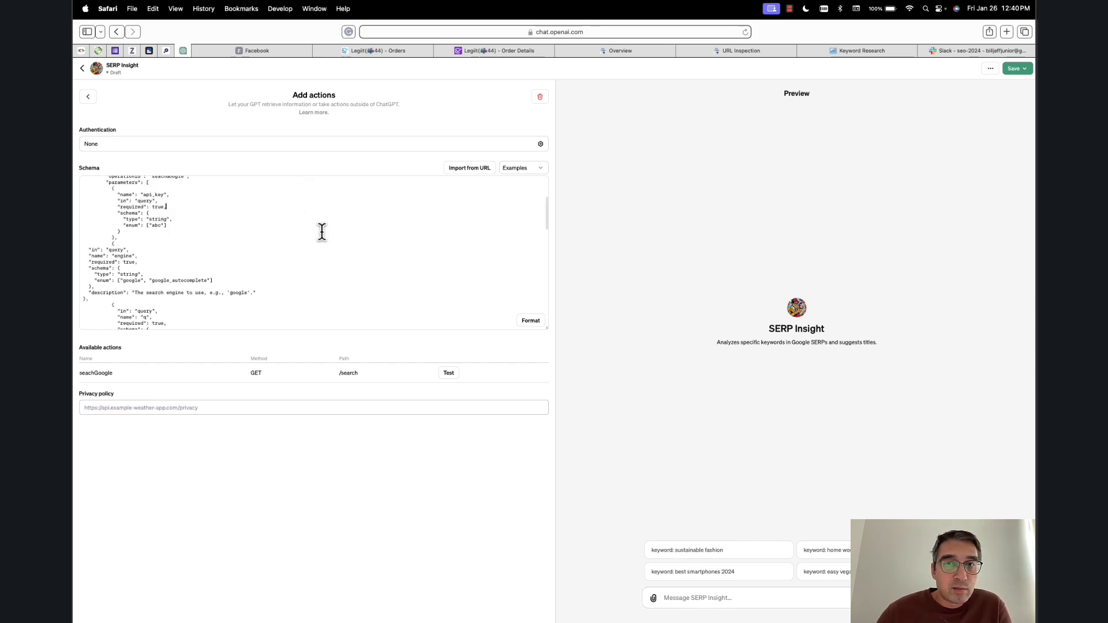
{"action": "scroll", "coordinate": [321, 231], "scroll_direction": "down", "scroll_amount": 5}
{"action": "scroll", "coordinate": [151, 312], "scroll_direction": "down", "scroll_amount": 5}
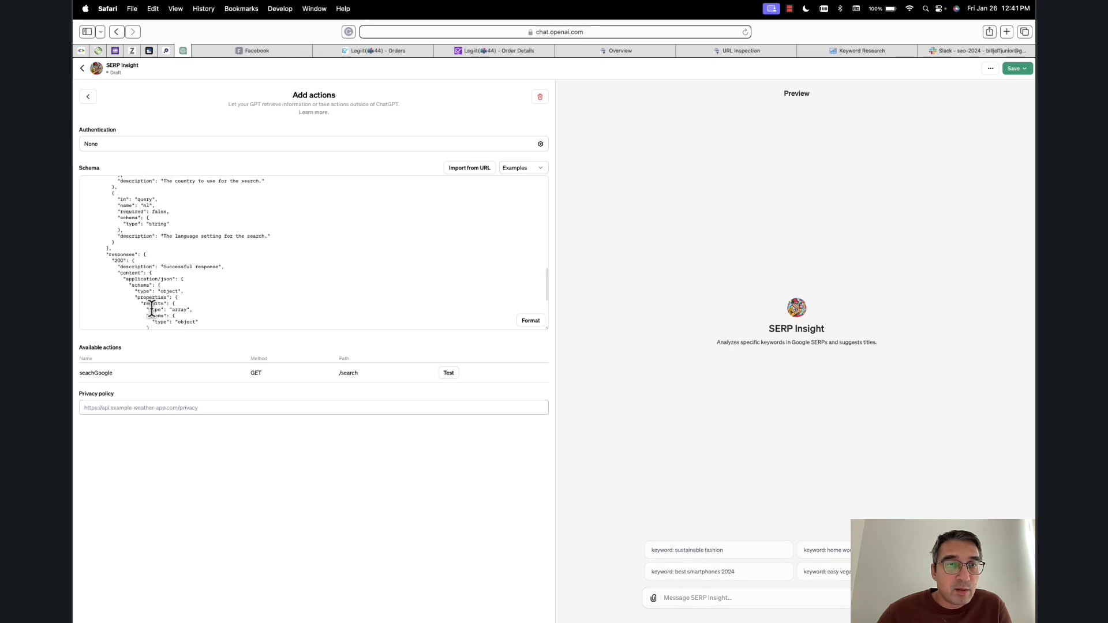
{"action": "scroll", "coordinate": [173, 301], "scroll_direction": "up", "scroll_amount": 5}
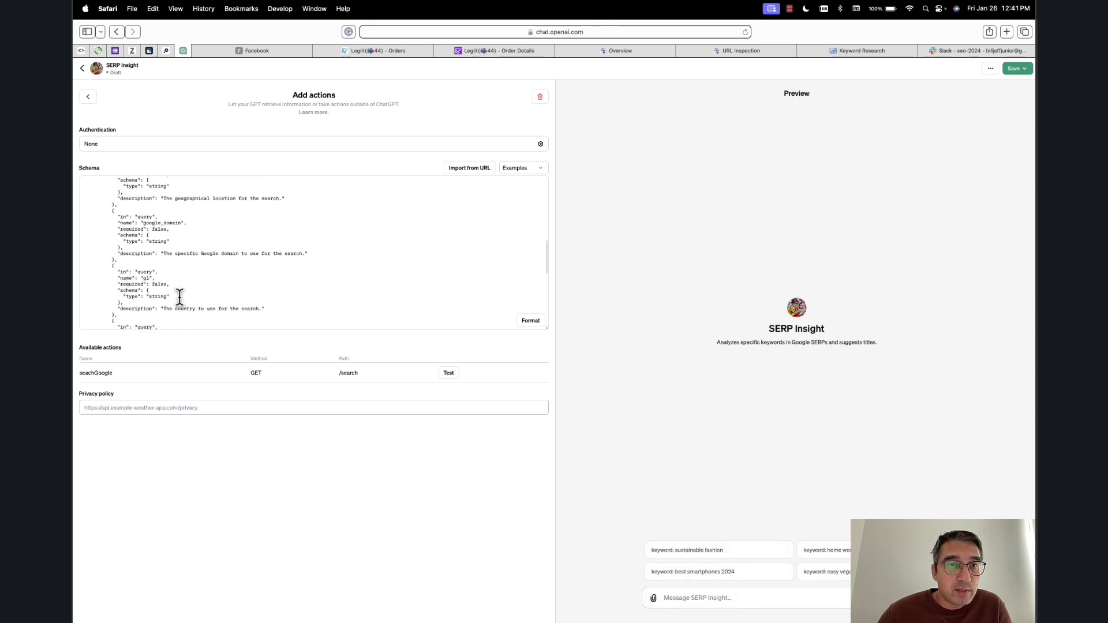
{"action": "scroll", "coordinate": [180, 297], "scroll_direction": "up", "scroll_amount": 2}
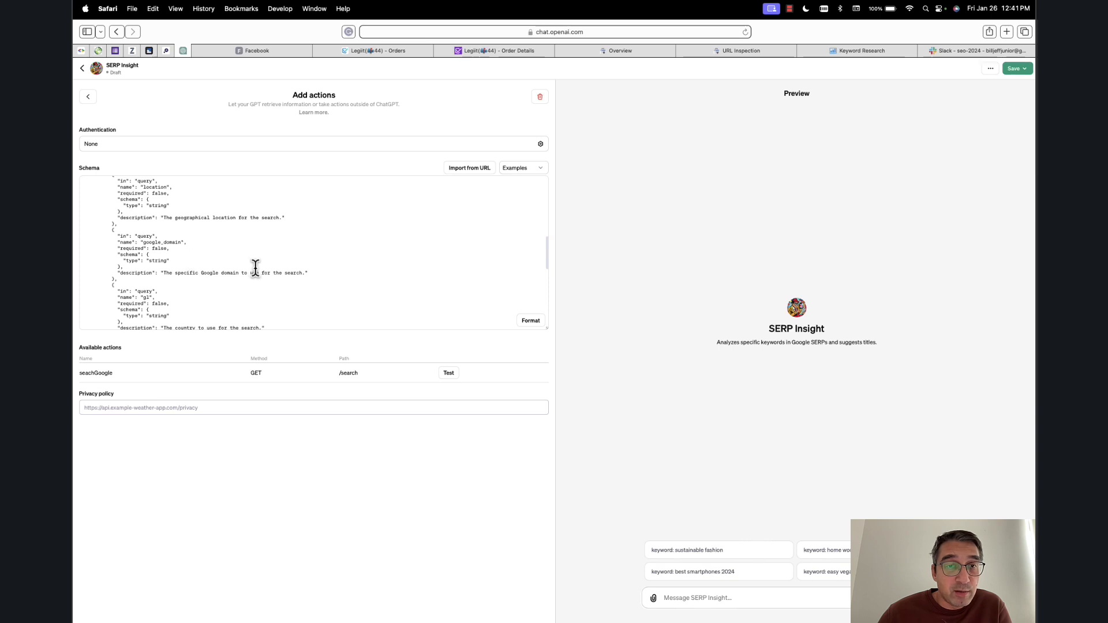
{"action": "scroll", "coordinate": [254, 268], "scroll_direction": "up", "scroll_amount": 10}
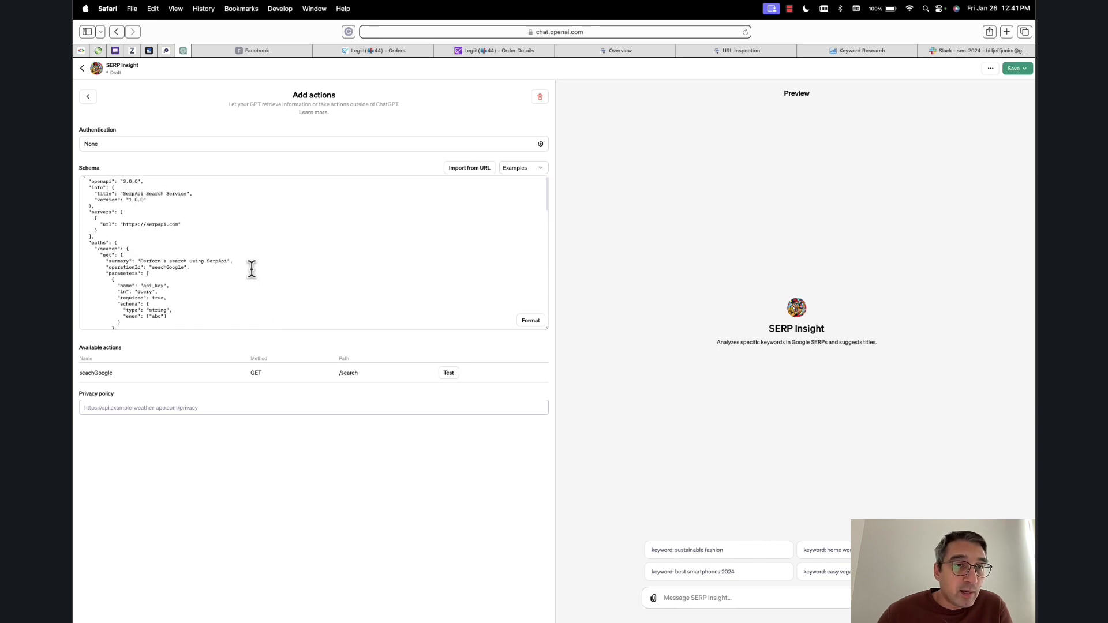
{"action": "scroll", "coordinate": [254, 243], "scroll_direction": "down", "scroll_amount": 1}
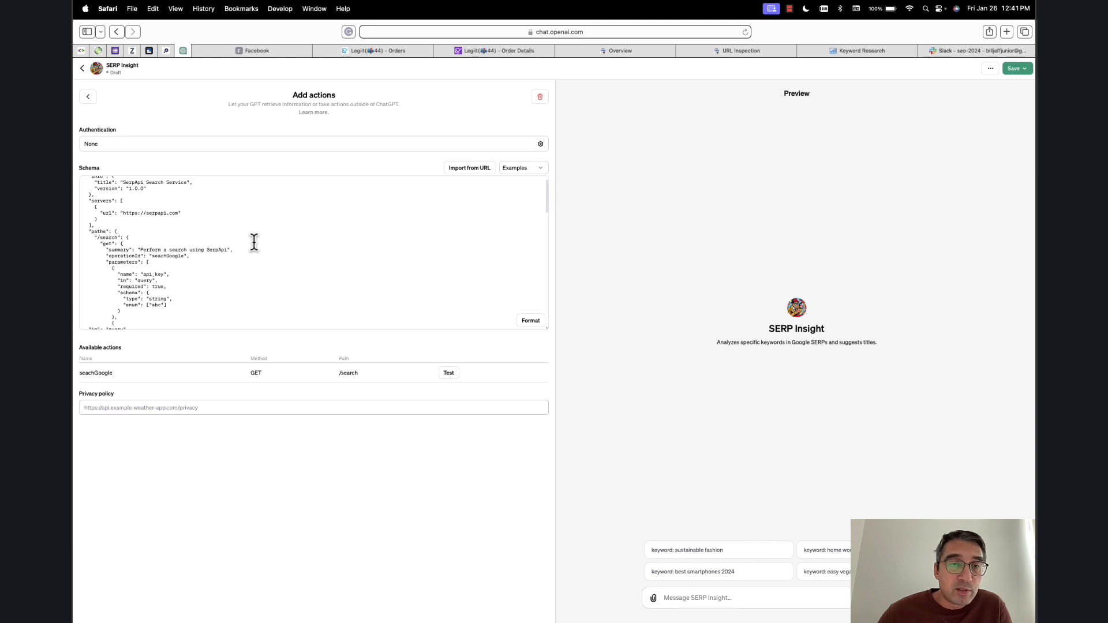
Examine the api_key parameter's enum placeholder and the remainder of the action schema.
{"action": "scroll", "coordinate": [254, 242], "scroll_direction": "down", "scroll_amount": 5}
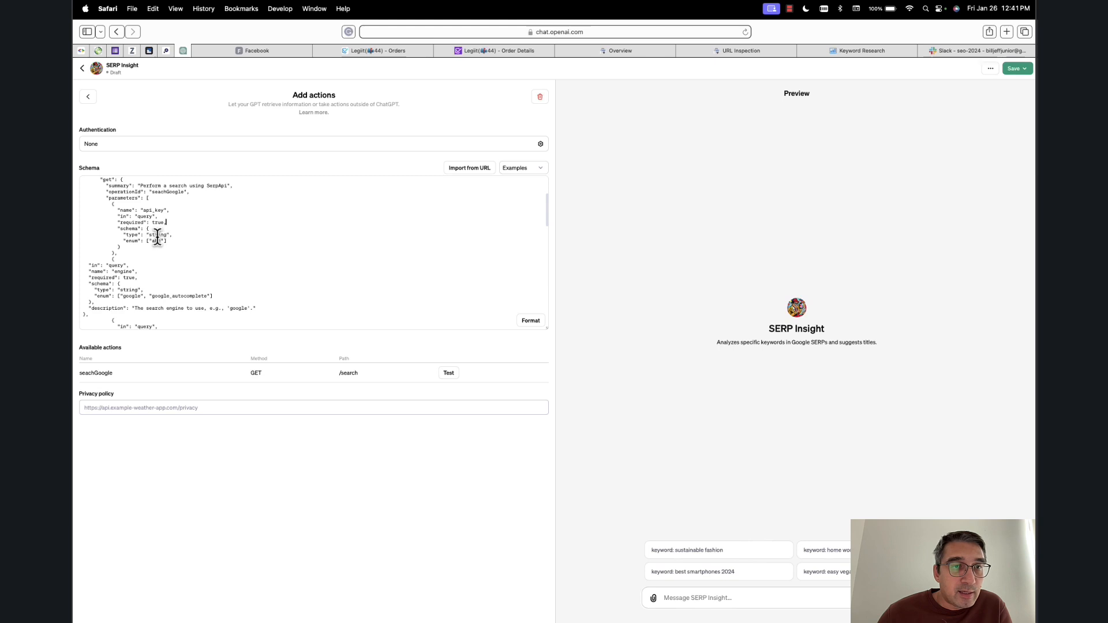
{"action": "left_click_drag", "start_coordinate": [120, 241], "coordinate": [172, 238]}
{"action": "left_click", "coordinate": [167, 240]}
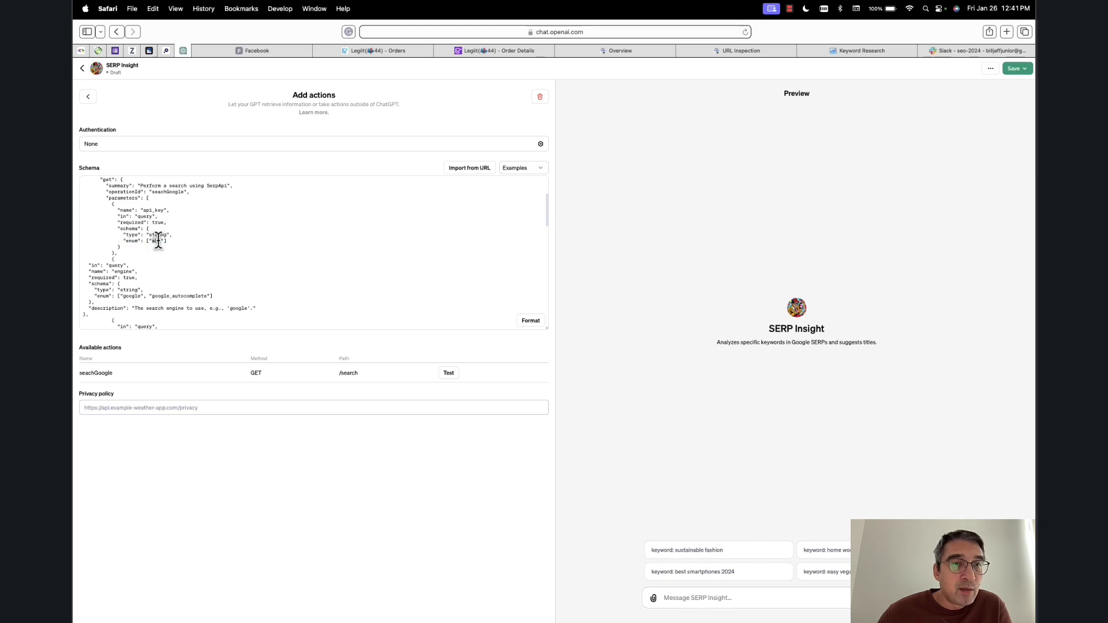
{"action": "double_click", "coordinate": [157, 241]}
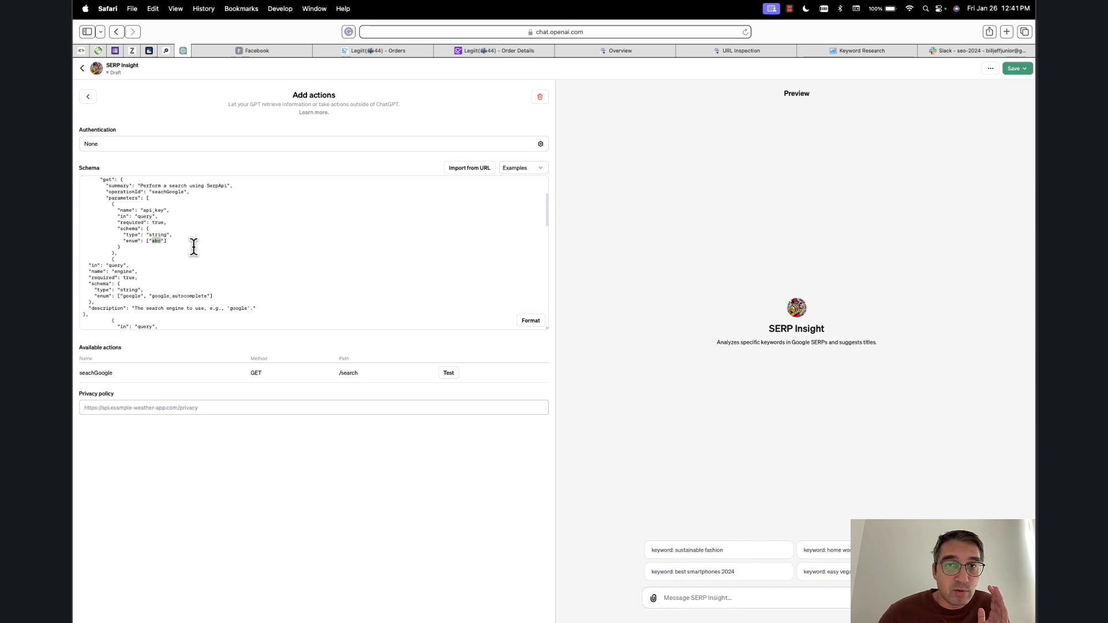
{"action": "scroll", "coordinate": [193, 247], "scroll_direction": "down", "scroll_amount": 10}
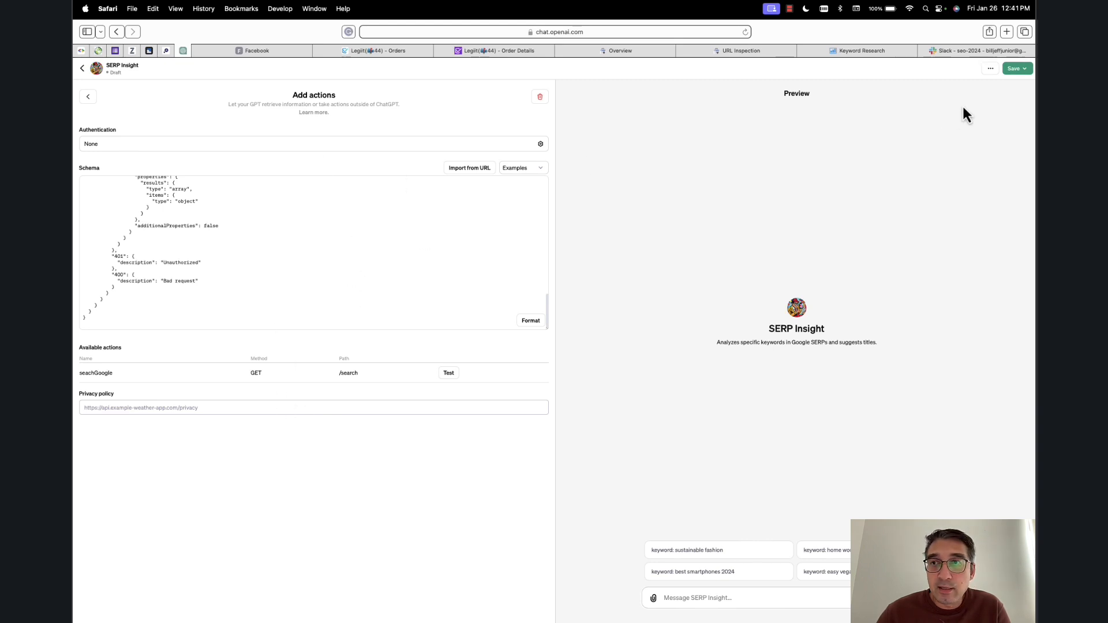
Save the SERP Insight GPT with publishing set to "Only me".
{"action": "left_click", "coordinate": [1016, 70]}
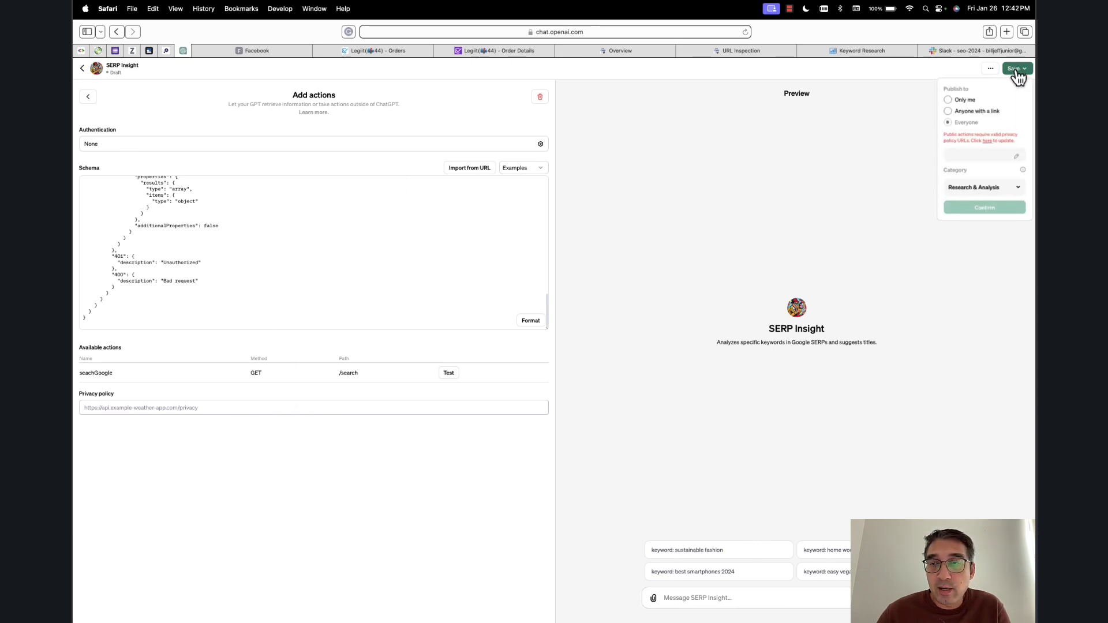
{"action": "left_click", "coordinate": [960, 104]}
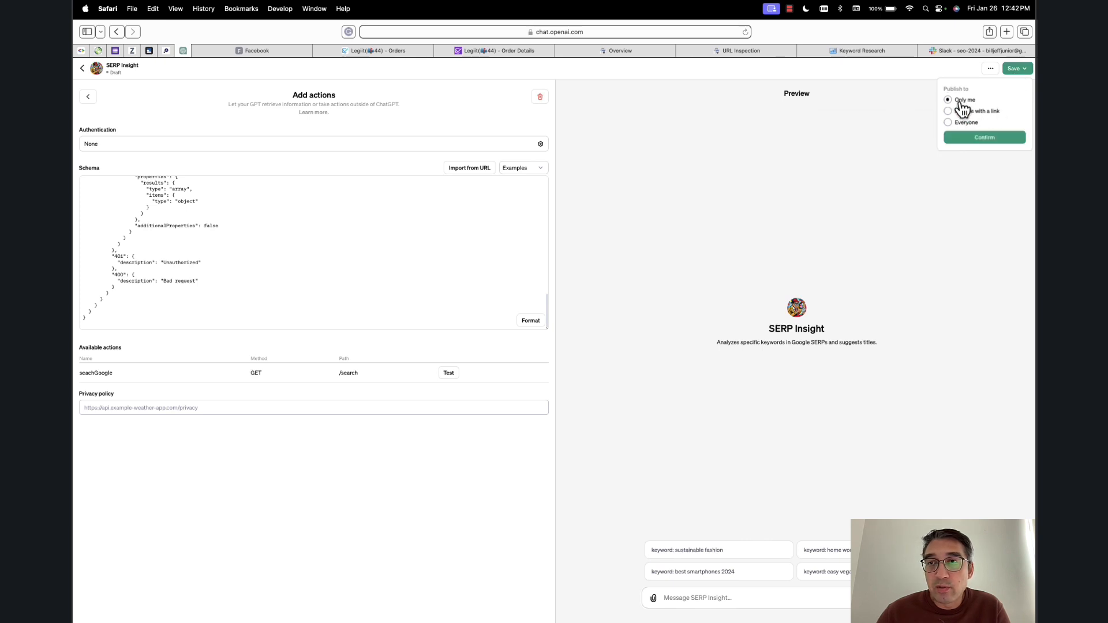
{"action": "left_click", "coordinate": [980, 139]}
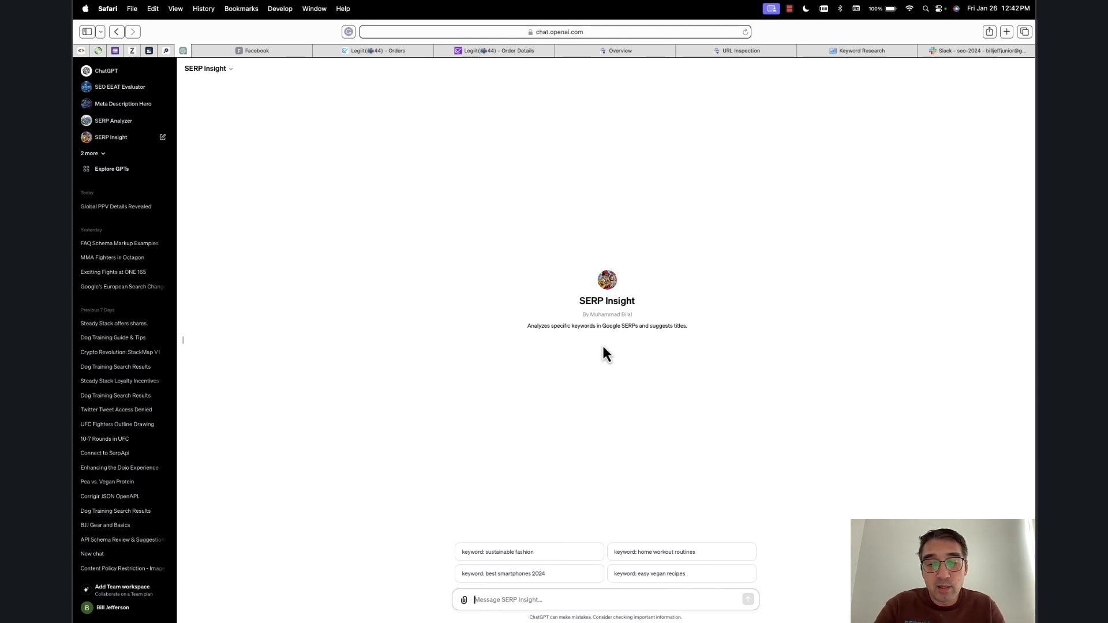
Send SERP Insight the message "keyword: dog training" and always allow it to talk to serpapi.com.
{"action": "type", "text": "keywo"}
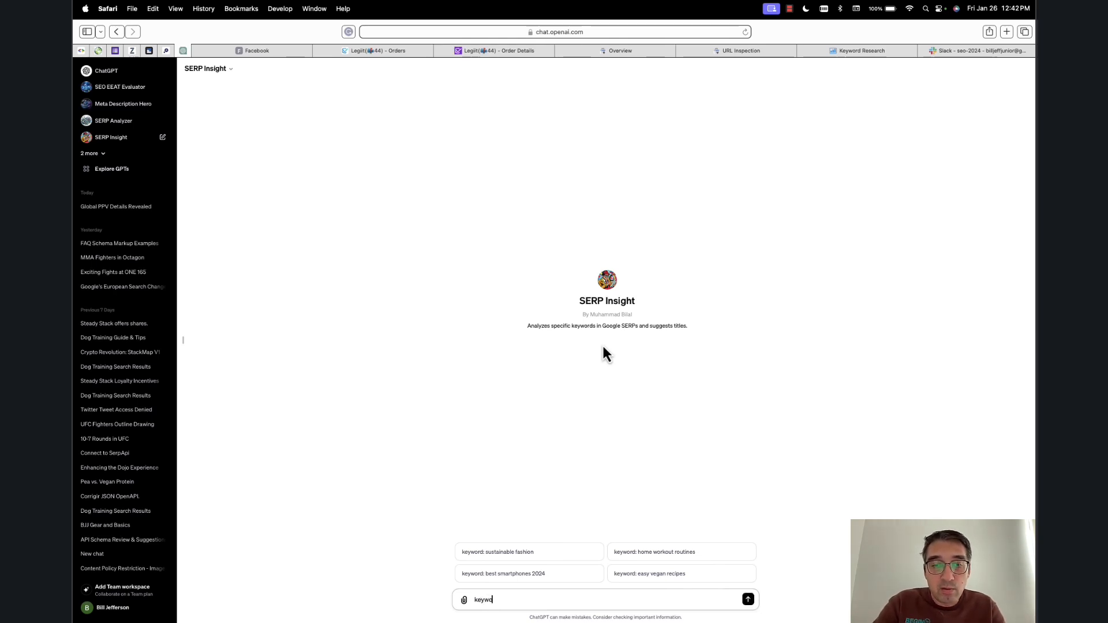
{"action": "type", "text": "rd:"}
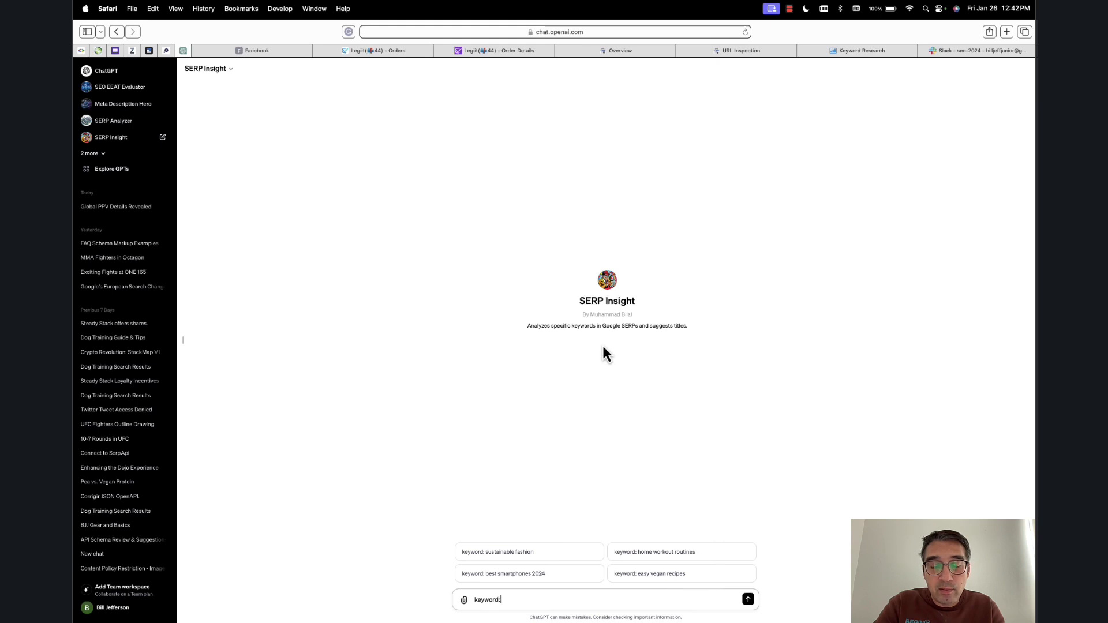
{"action": "type", "text": " dog training"}
{"action": "key", "text": "Return"}
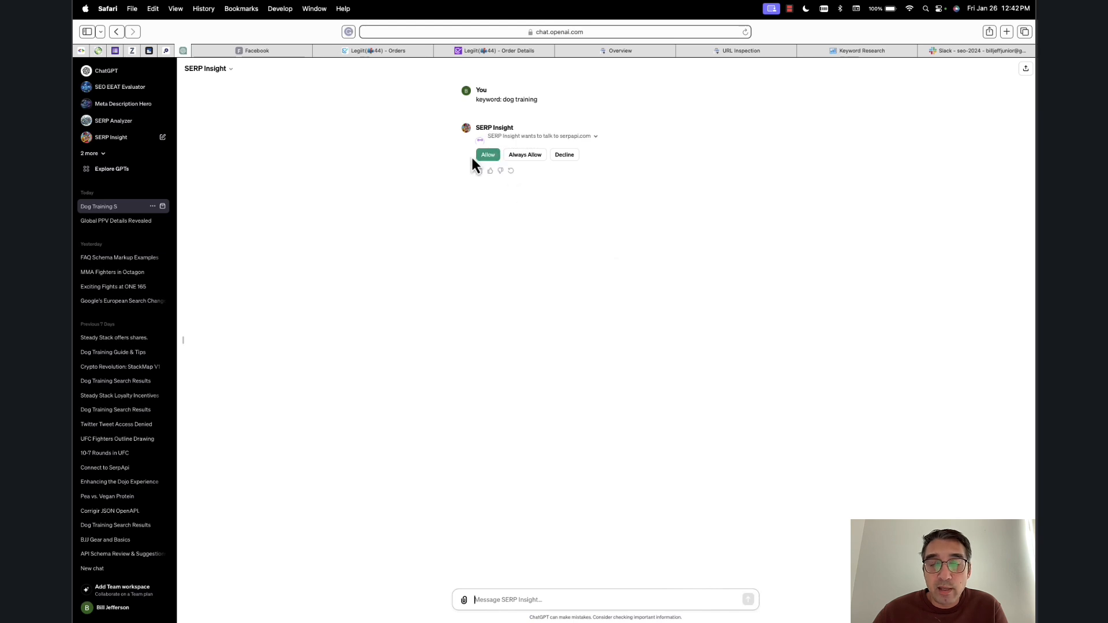
{"action": "left_click", "coordinate": [524, 157]}
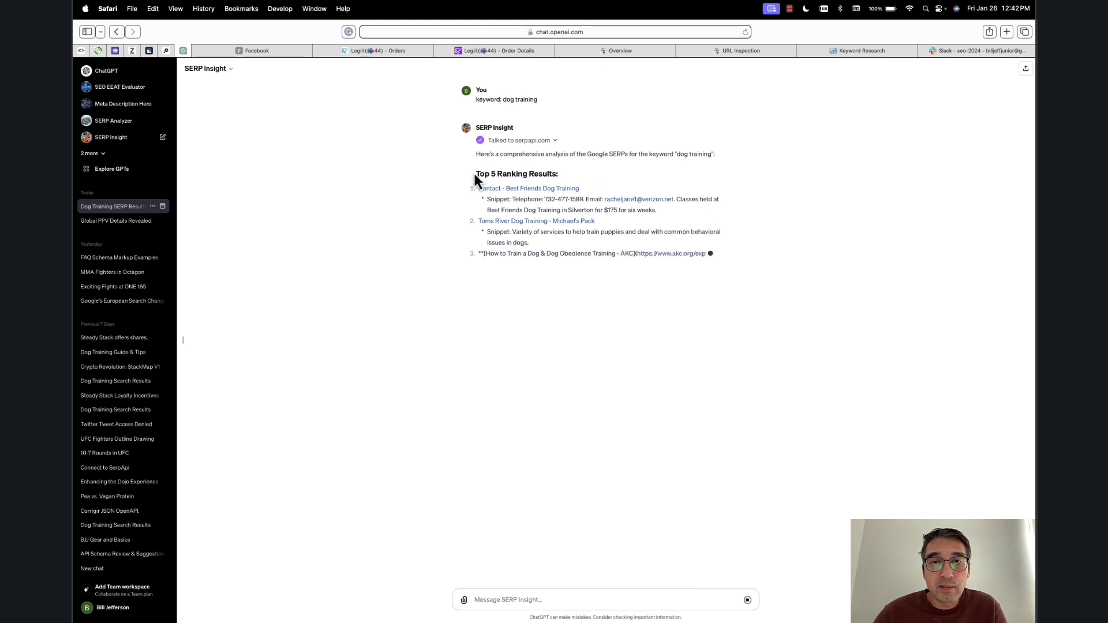
Review the Top 5 Ranking Results and their snippets in the generated dog training analysis.
{"action": "left_click_drag", "start_coordinate": [473, 172], "coordinate": [598, 183]}
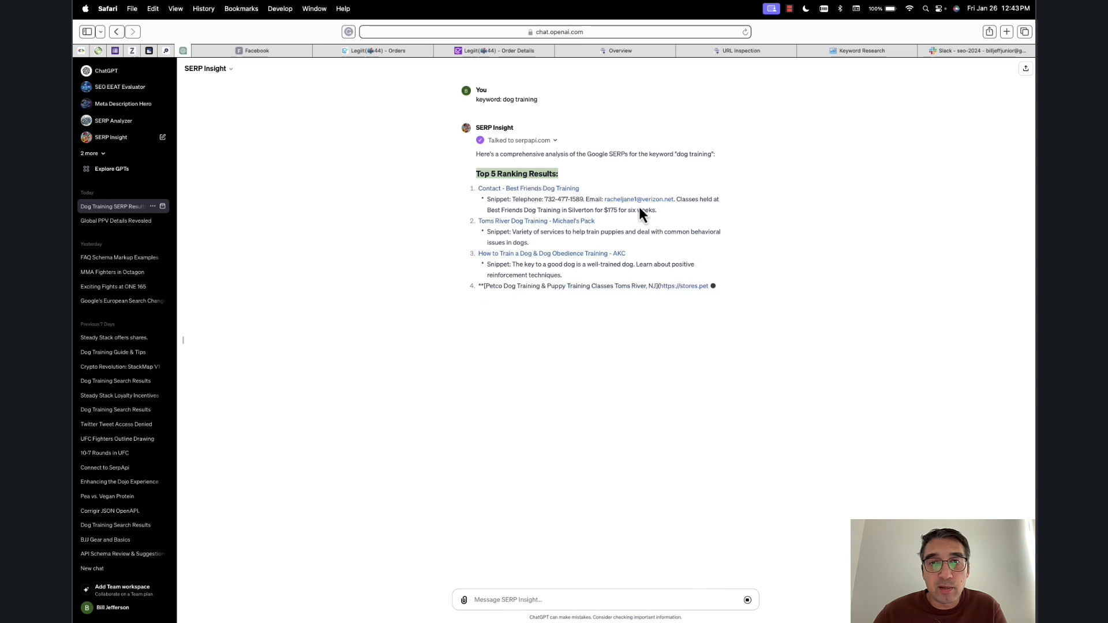
{"action": "left_click_drag", "start_coordinate": [666, 209], "coordinate": [485, 205]}
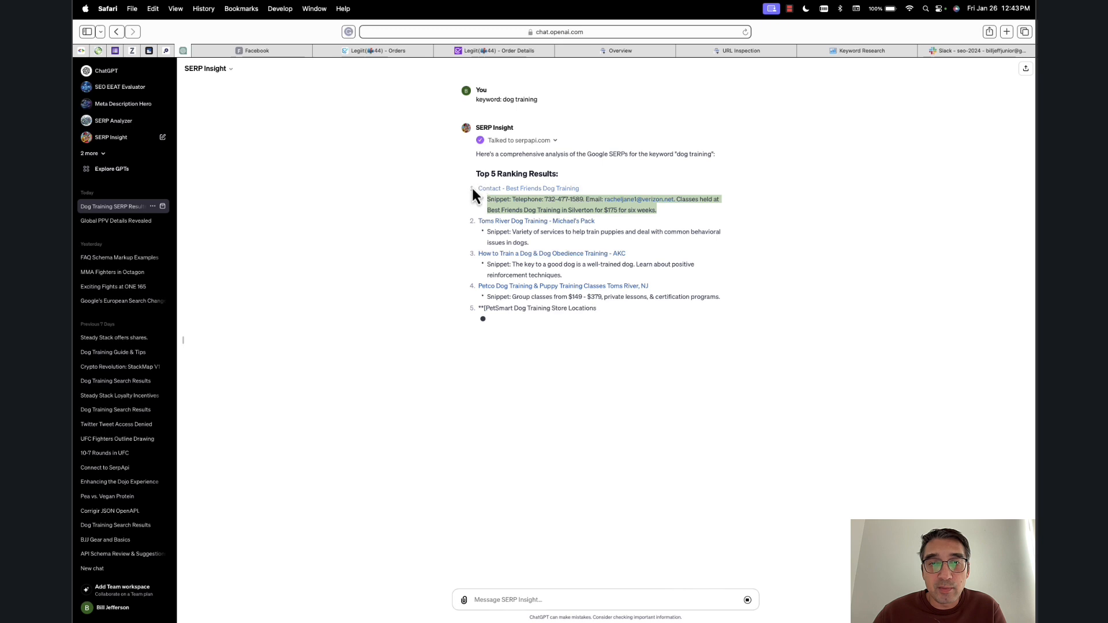
{"action": "left_click_drag", "start_coordinate": [451, 183], "coordinate": [526, 196]}
{"action": "left_click", "coordinate": [426, 191]}
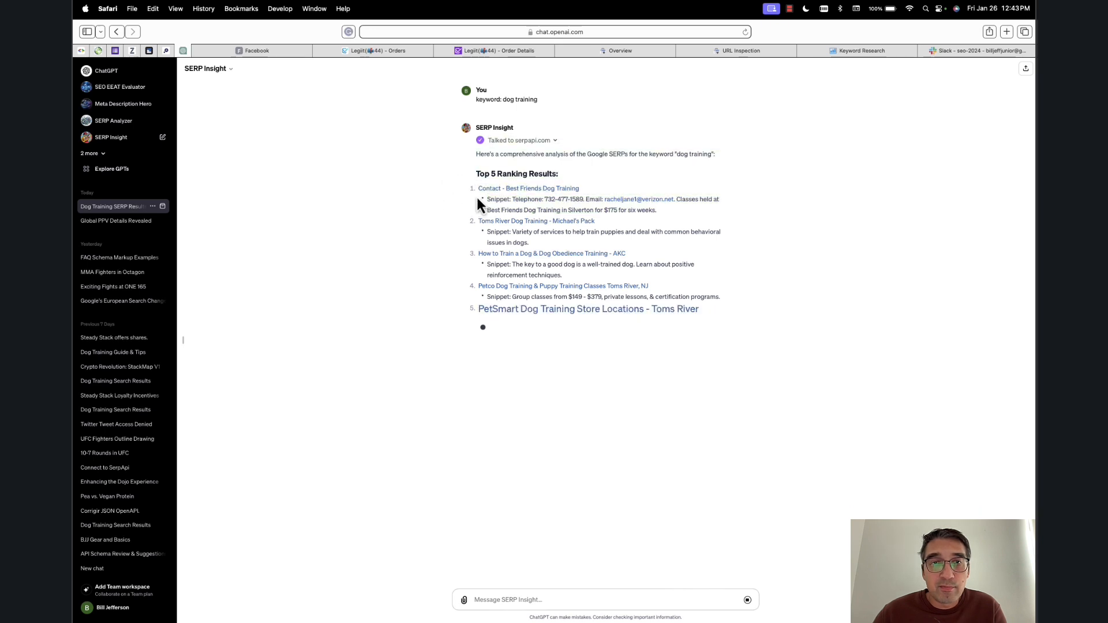
{"action": "left_click_drag", "start_coordinate": [669, 214], "coordinate": [471, 199]}
{"action": "left_click", "coordinate": [438, 221]}
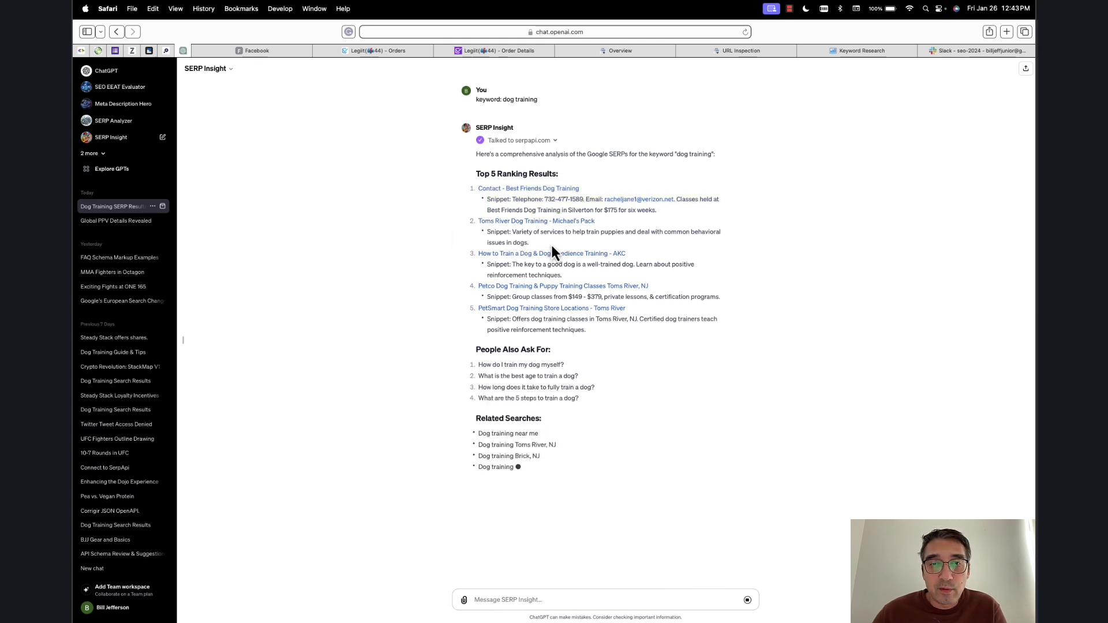
{"action": "left_click_drag", "start_coordinate": [465, 221], "coordinate": [540, 233]}
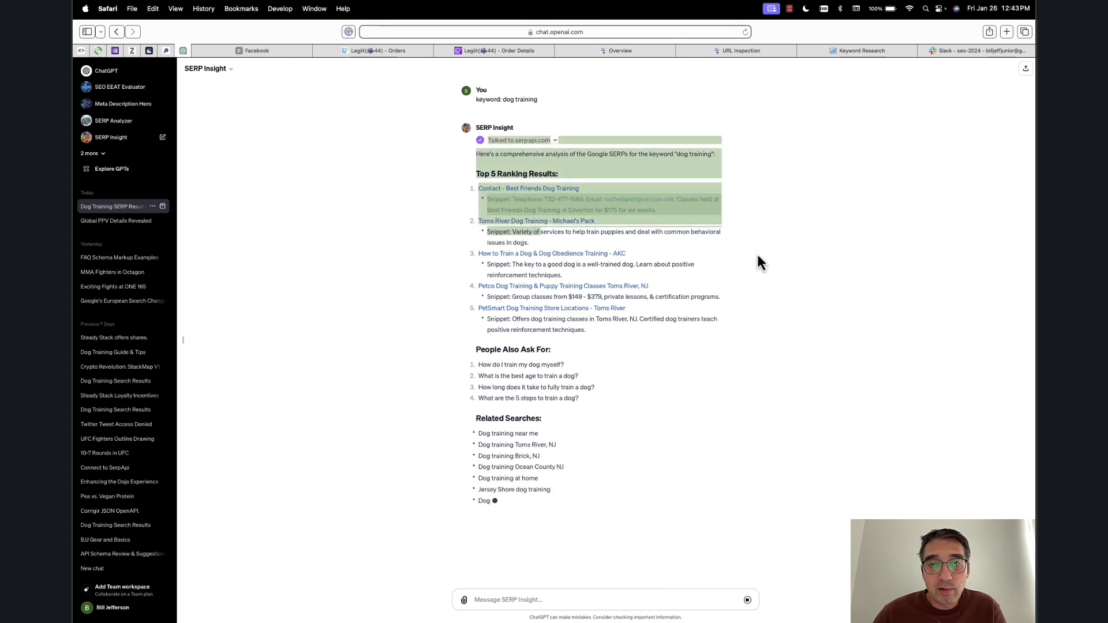
{"action": "left_click_drag", "start_coordinate": [758, 257], "coordinate": [579, 175]}
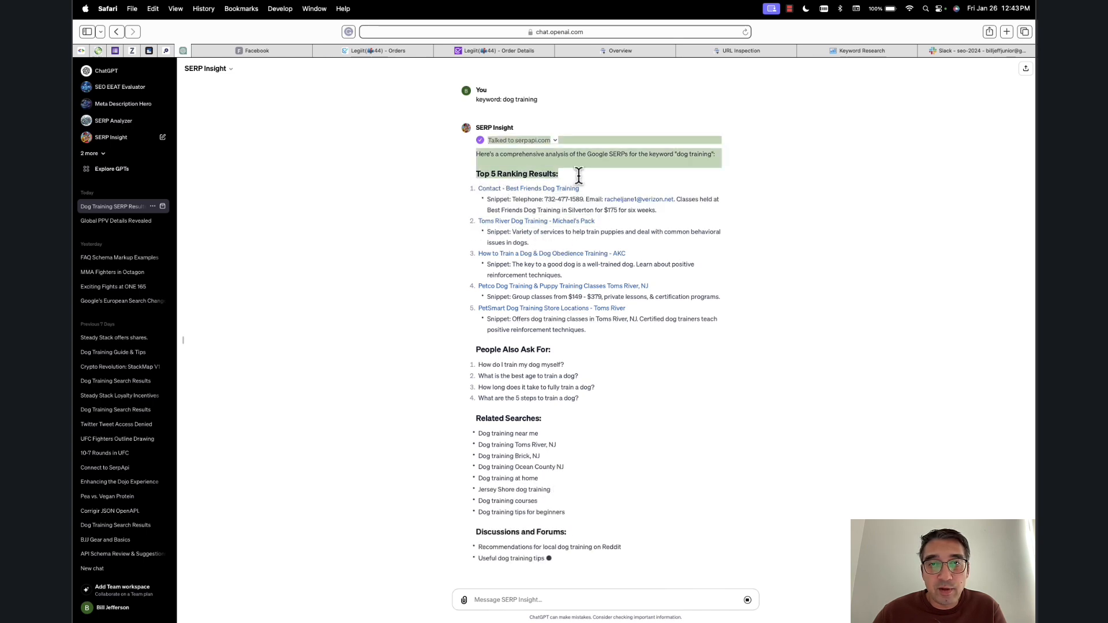
Review the People Also Ask For questions in the dog training analysis.
{"action": "left_click", "coordinate": [486, 343]}
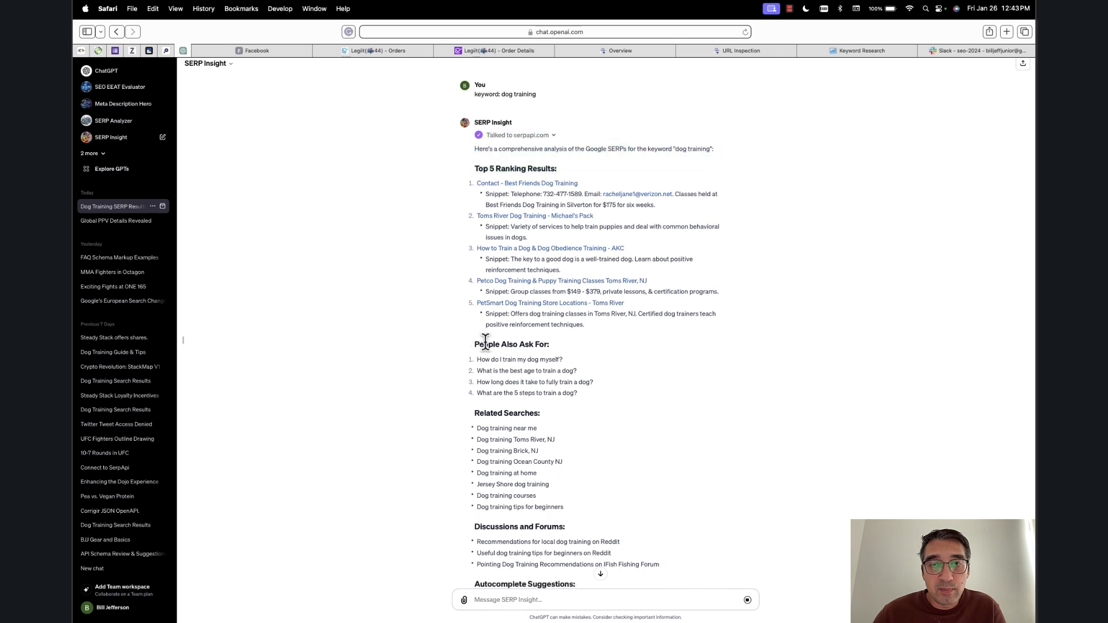
{"action": "triple_click", "coordinate": [485, 342]}
{"action": "scroll", "coordinate": [585, 357], "scroll_direction": "down", "scroll_amount": 2}
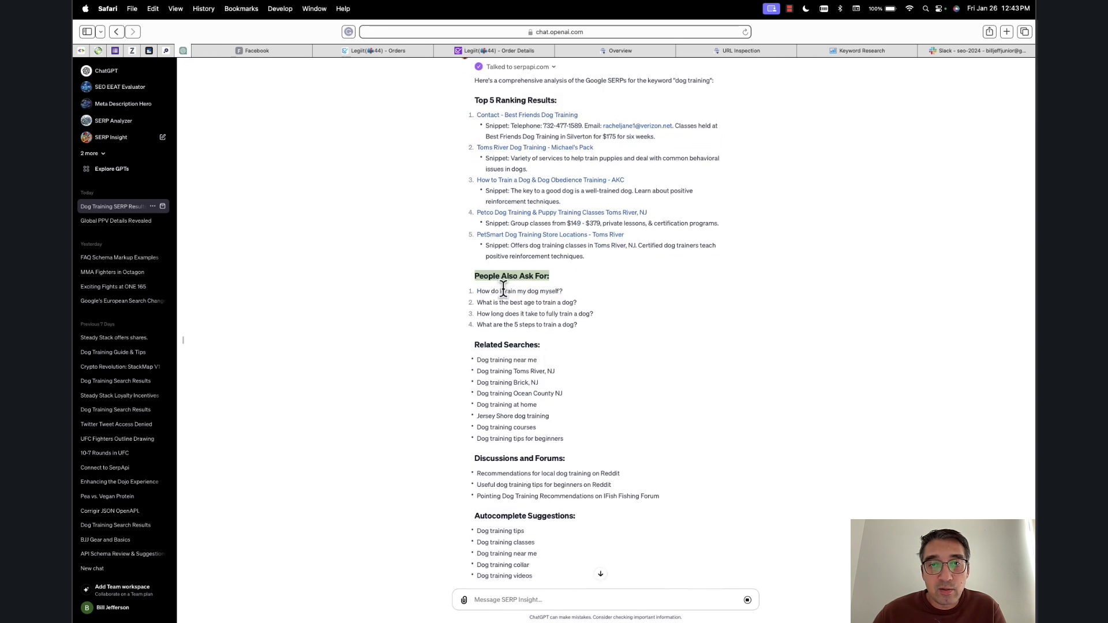
{"action": "left_click", "coordinate": [532, 294]}
{"action": "scroll", "coordinate": [536, 305], "scroll_direction": "down", "scroll_amount": 1}
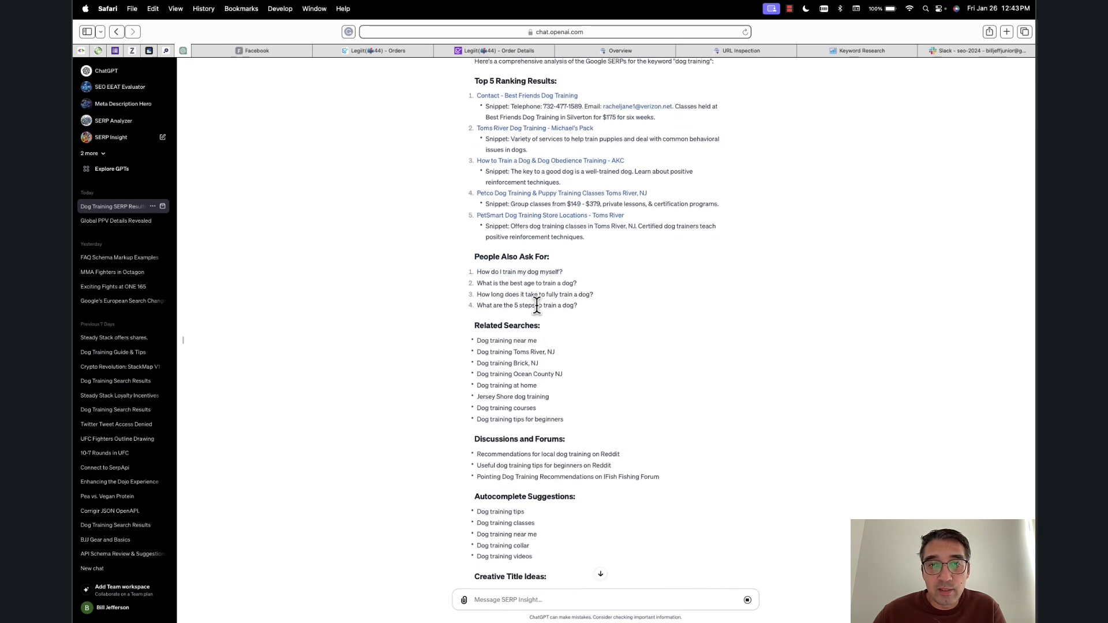
{"action": "left_click_drag", "start_coordinate": [510, 282], "coordinate": [579, 284]}
{"action": "scroll", "coordinate": [635, 298], "scroll_direction": "down", "scroll_amount": 2}
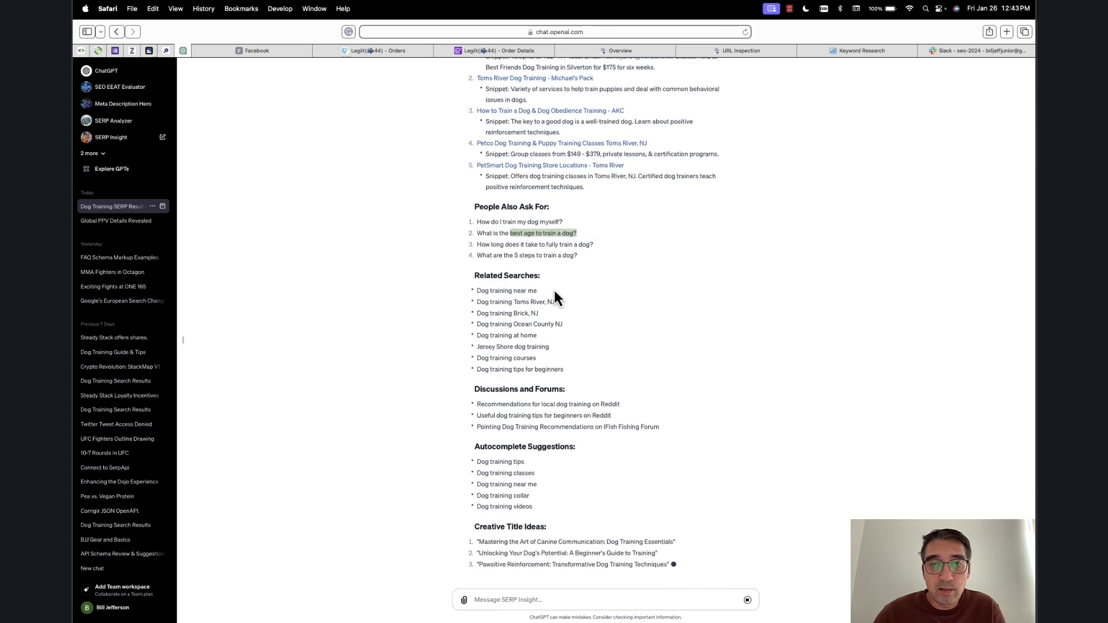
Examine the Related Searches list, including its location-specific dog training terms.
{"action": "left_click_drag", "start_coordinate": [485, 281], "coordinate": [579, 281]}
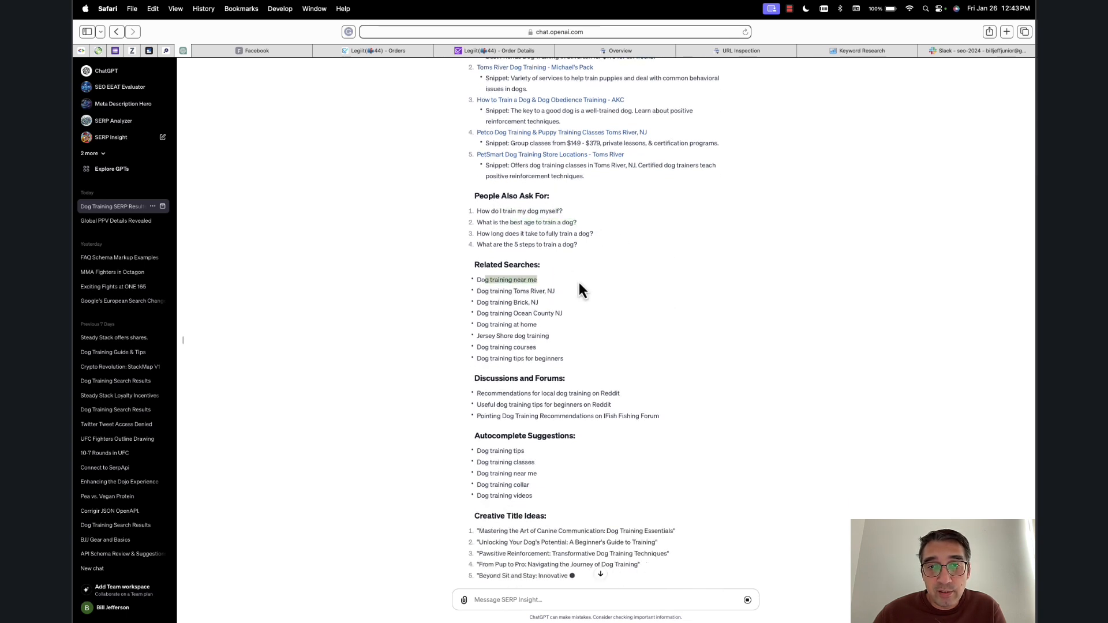
{"action": "left_click_drag", "start_coordinate": [582, 345], "coordinate": [476, 264]}
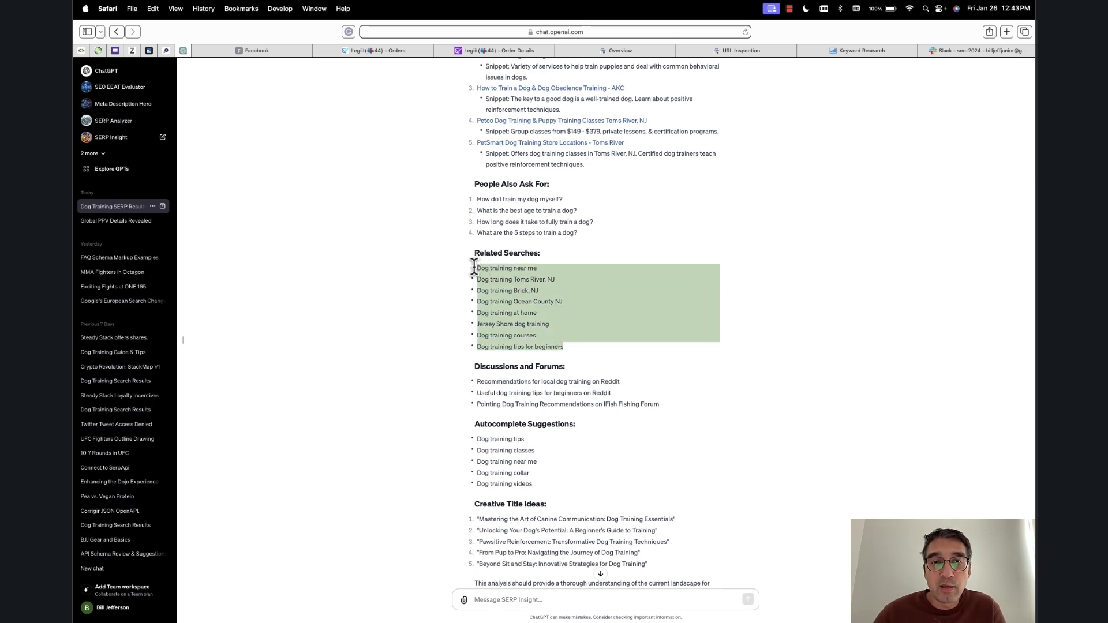
{"action": "left_click_drag", "start_coordinate": [587, 345], "coordinate": [474, 270]}
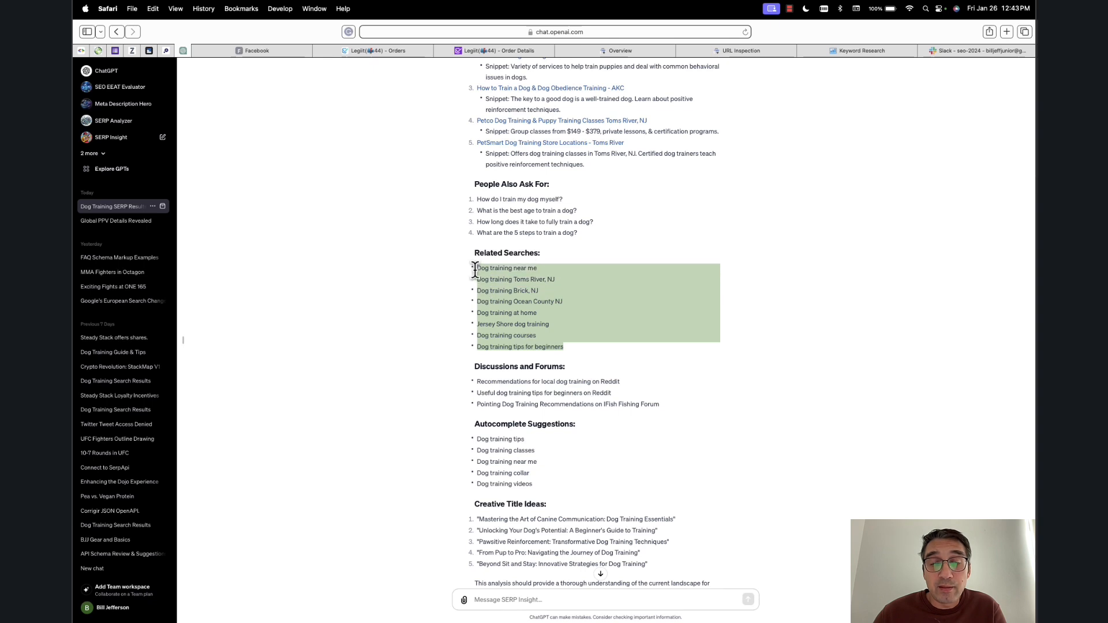
{"action": "left_click", "coordinate": [527, 293]}
{"action": "mouse_move", "coordinate": [574, 346]}
{"action": "left_mouse_down"}
{"action": "mouse_move", "coordinate": [520, 341]}
{"action": "mouse_move", "coordinate": [478, 269]}
{"action": "mouse_move", "coordinate": [482, 287]}
{"action": "mouse_move", "coordinate": [569, 345]}
{"action": "left_mouse_up"}
{"action": "left_click", "coordinate": [529, 297]}
{"action": "left_click", "coordinate": [554, 299]}
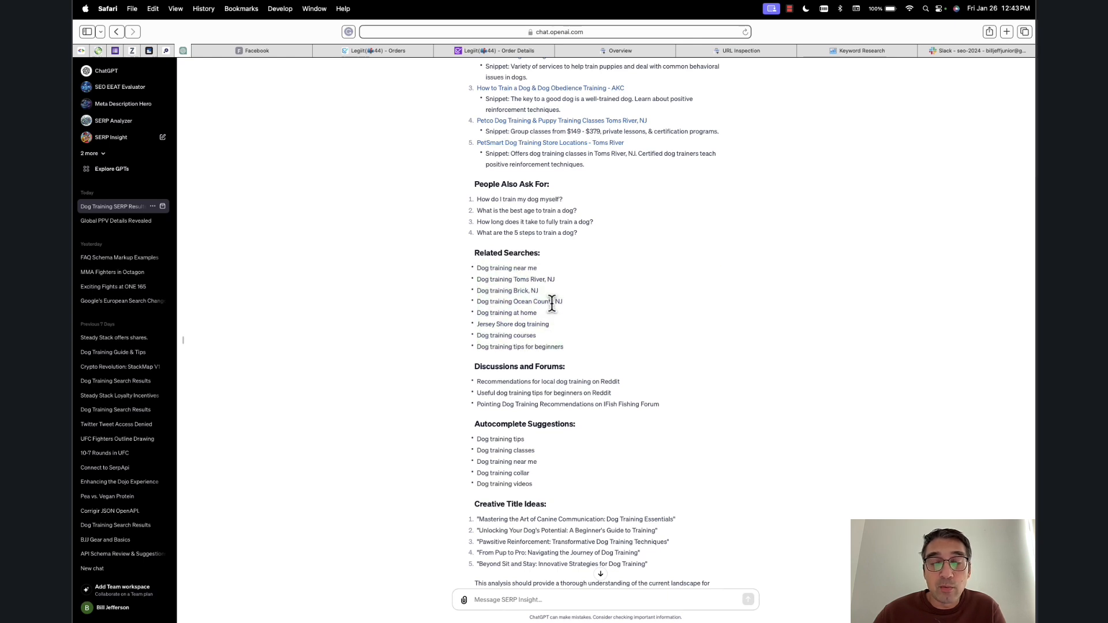
{"action": "left_click_drag", "start_coordinate": [486, 280], "coordinate": [562, 289]}
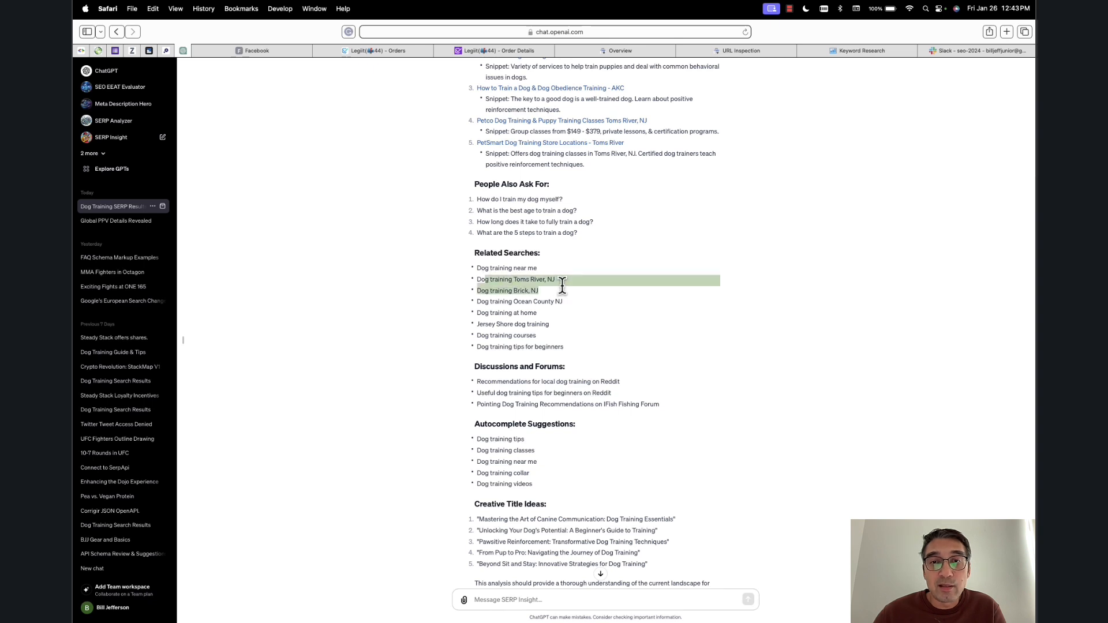
{"action": "left_click", "coordinate": [557, 290]}
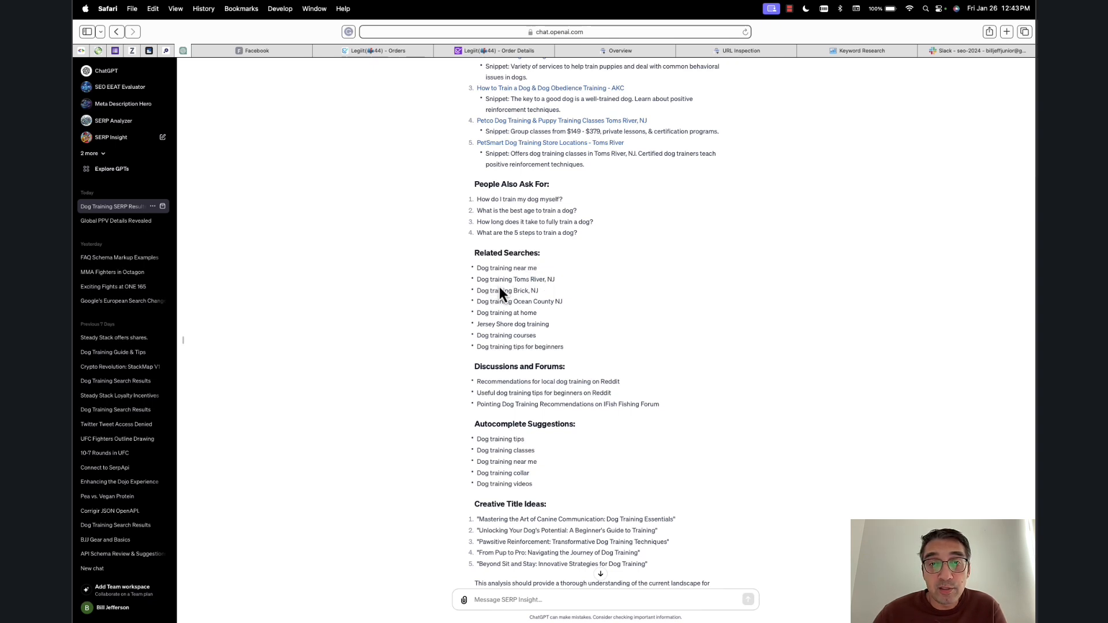
{"action": "left_click_drag", "start_coordinate": [500, 290], "coordinate": [517, 348]}
Review the Discussions and Forums entries and the Autocomplete Suggestions in the analysis.
{"action": "scroll", "coordinate": [576, 304], "scroll_direction": "down", "scroll_amount": 2}
{"action": "left_click", "coordinate": [515, 348]}
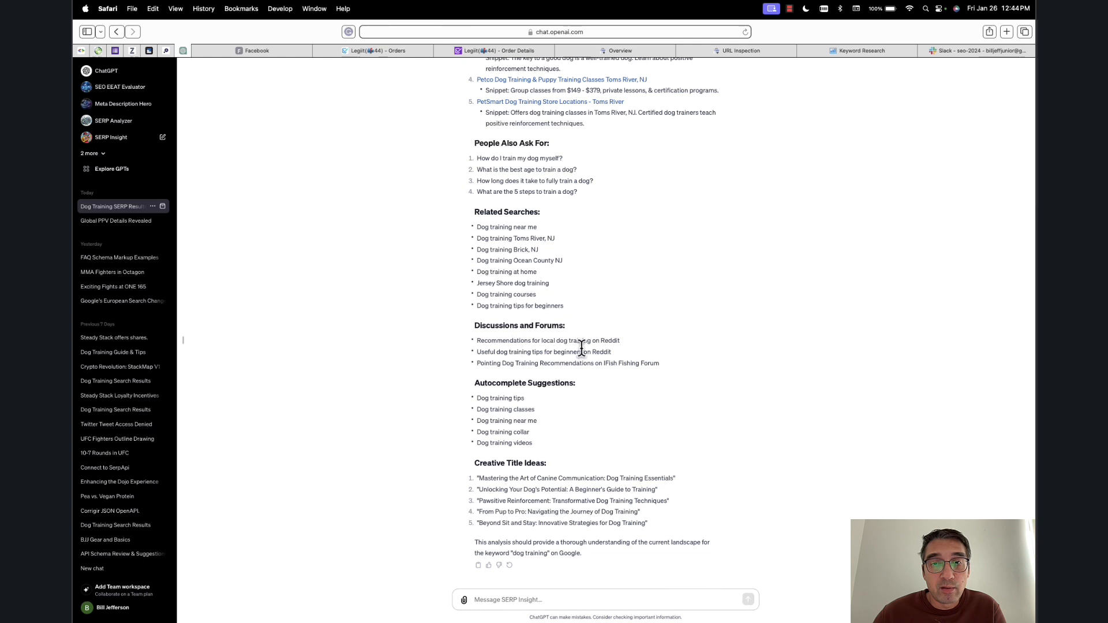
{"action": "left_click_drag", "start_coordinate": [488, 340], "coordinate": [643, 338]}
{"action": "left_click", "coordinate": [515, 359]}
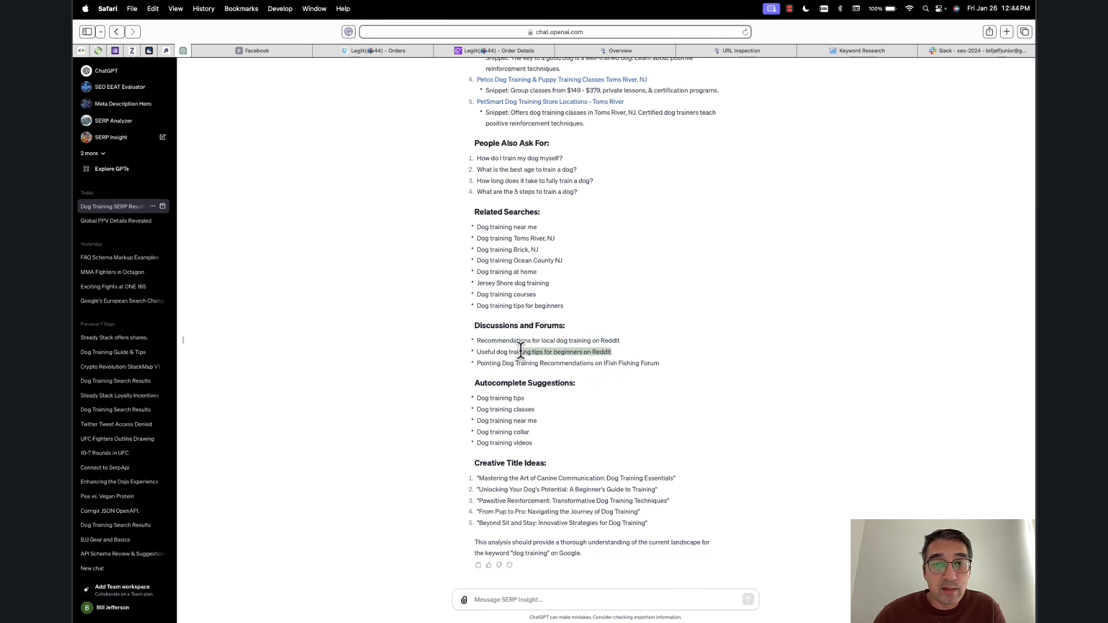
{"action": "left_click_drag", "start_coordinate": [496, 352], "coordinate": [572, 363]}
{"action": "left_click", "coordinate": [571, 364]}
{"action": "triple_click", "coordinate": [553, 339]}
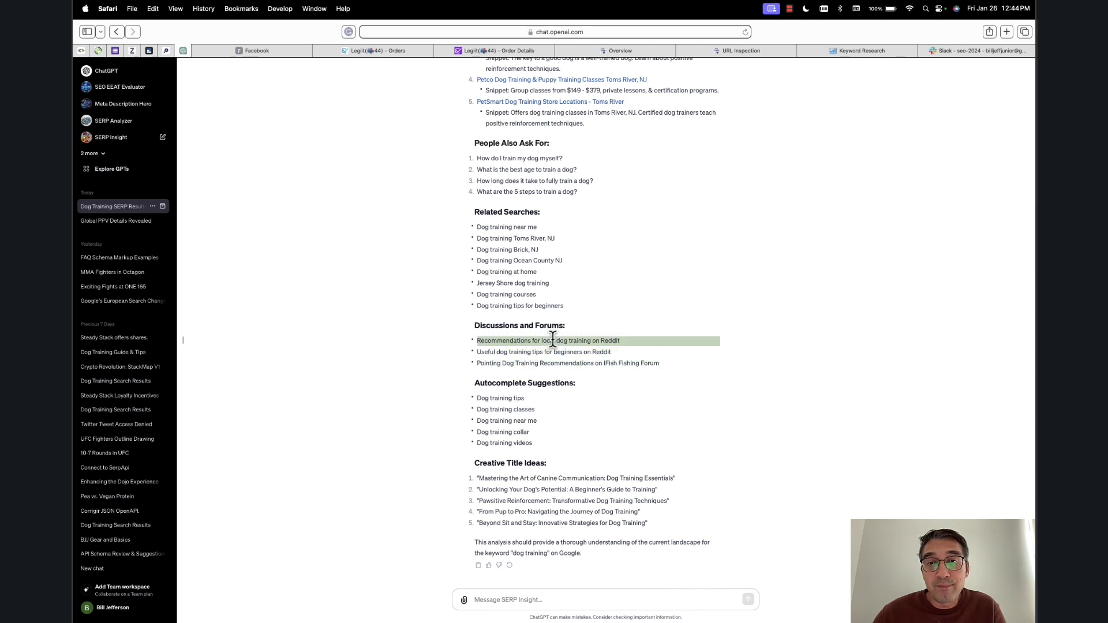
{"action": "left_click", "coordinate": [561, 344]}
{"action": "triple_click", "coordinate": [564, 353]}
{"action": "left_click", "coordinate": [562, 351]}
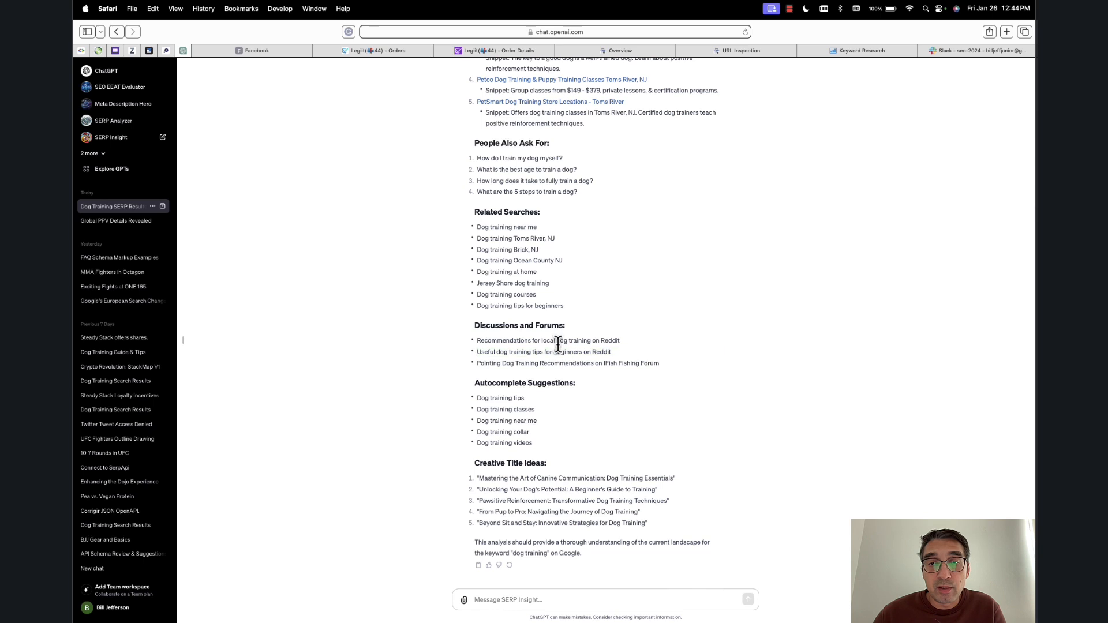
{"action": "triple_click", "coordinate": [558, 341]}
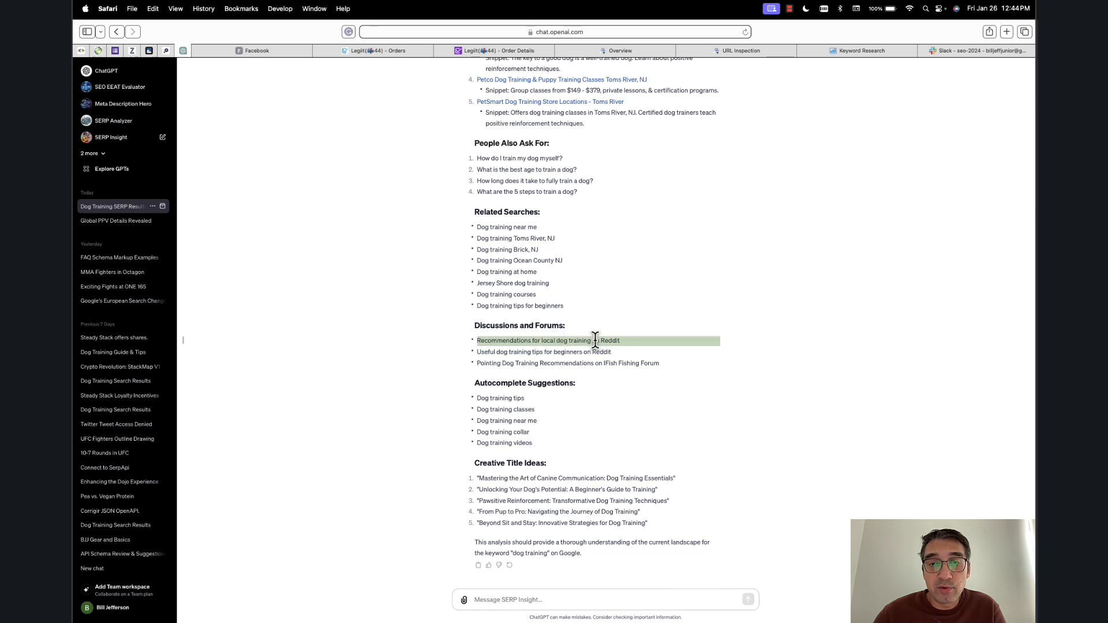
{"action": "left_click", "coordinate": [595, 341]}
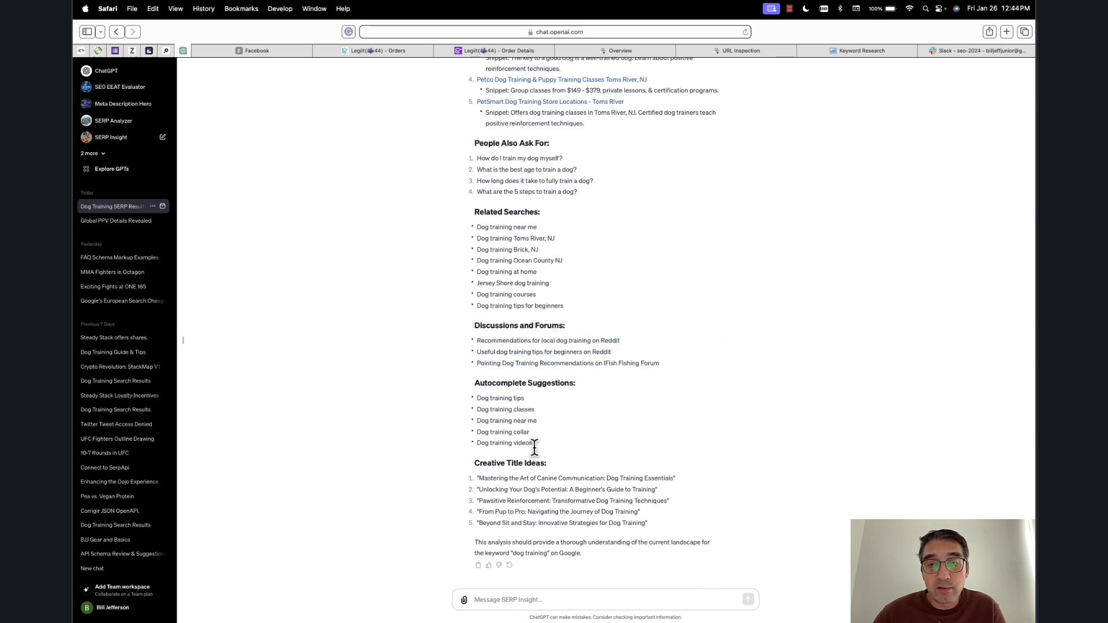
{"action": "left_click_drag", "start_coordinate": [534, 446], "coordinate": [481, 400]}
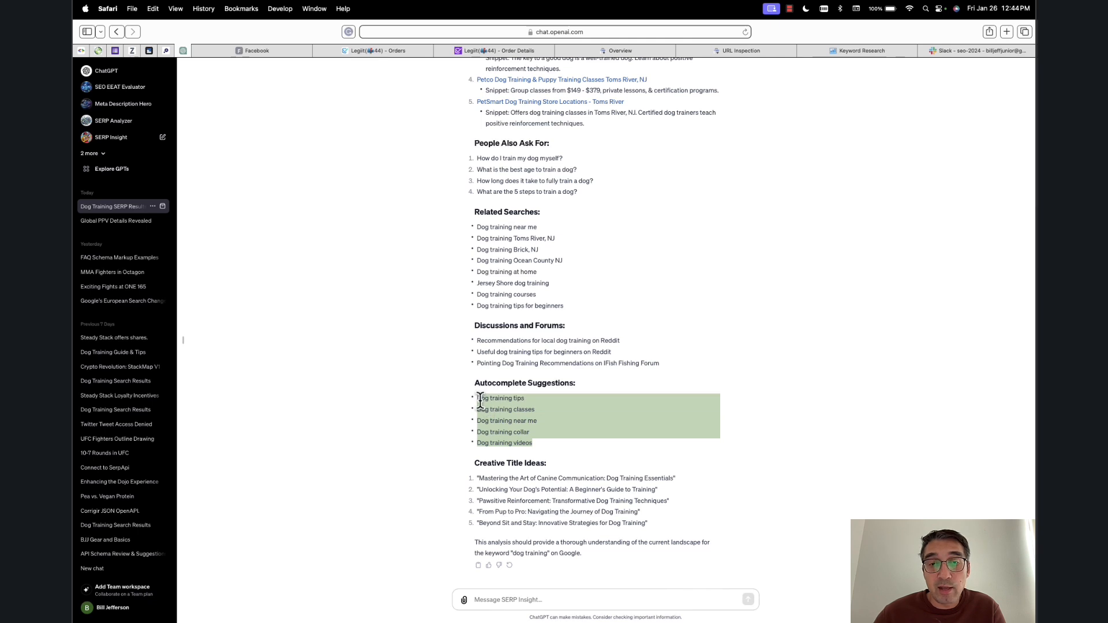
{"action": "left_click", "coordinate": [538, 404]}
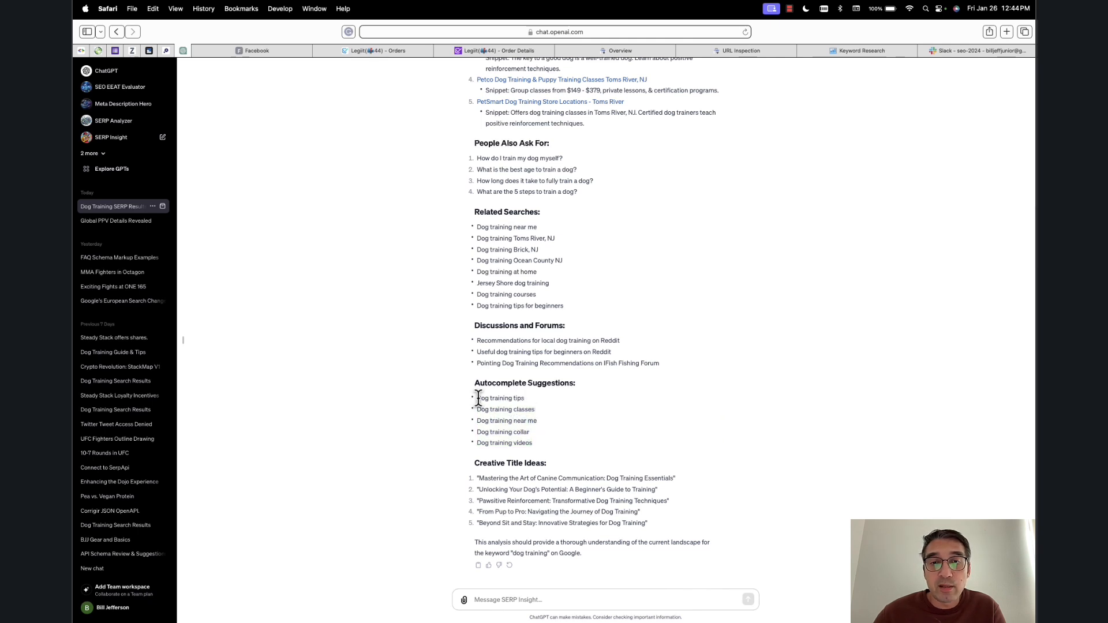
Examine the individual Autocomplete Suggestions for dog training and compare them with the Discussions and Forums entries.
{"action": "left_click_drag", "start_coordinate": [478, 399], "coordinate": [551, 441]}
{"action": "left_click", "coordinate": [505, 410]}
{"action": "left_click_drag", "start_coordinate": [481, 398], "coordinate": [542, 400]}
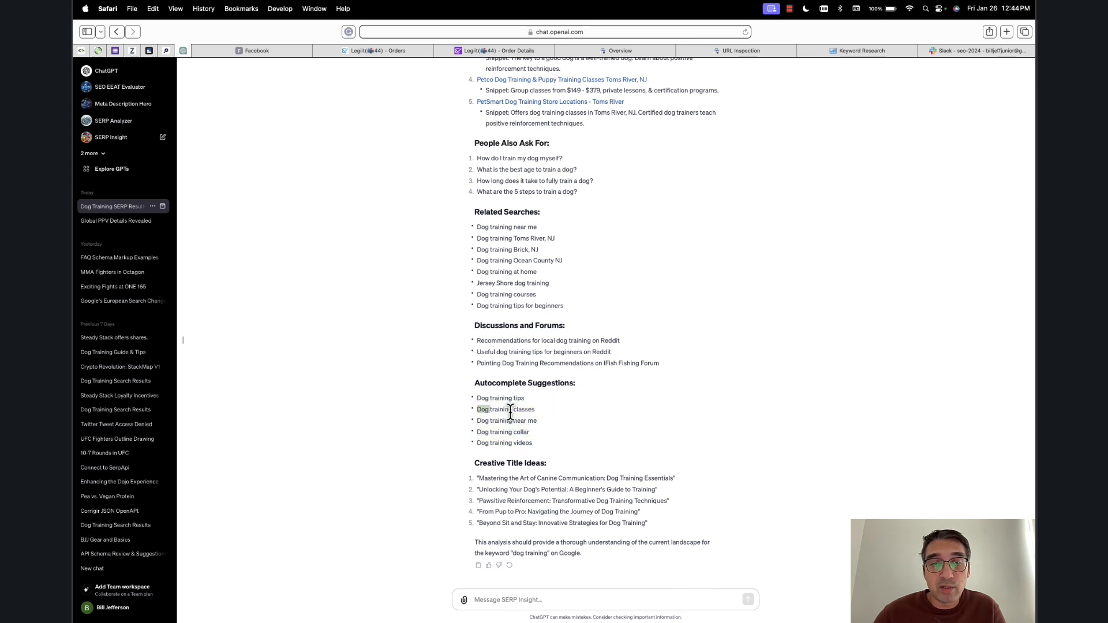
{"action": "left_click_drag", "start_coordinate": [540, 445], "coordinate": [475, 400]}
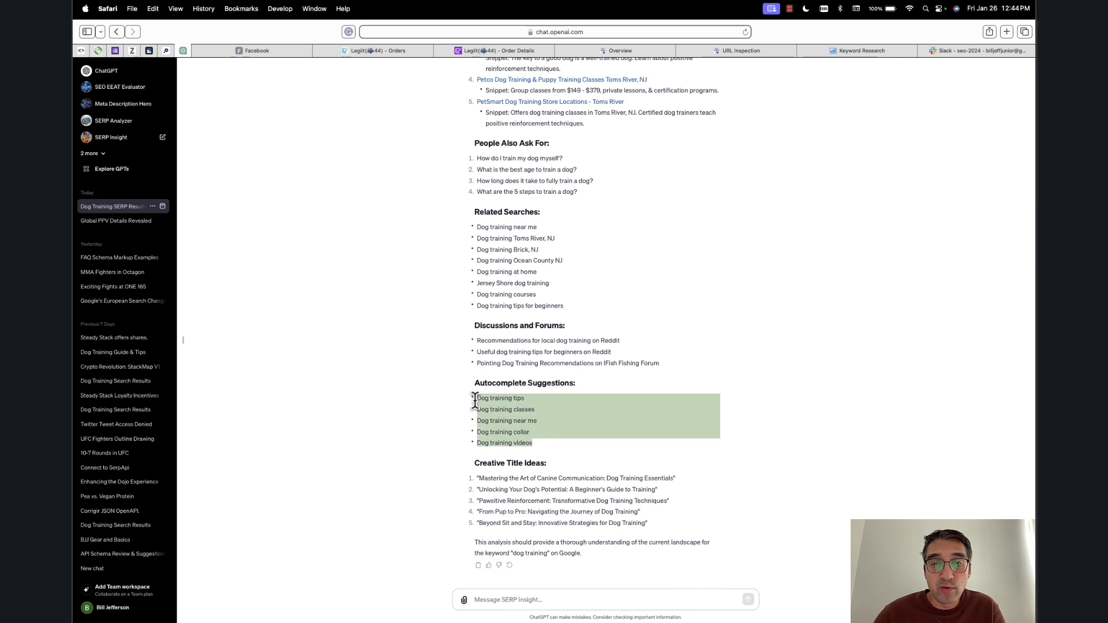
{"action": "triple_click", "coordinate": [548, 417]}
{"action": "left_click_drag", "start_coordinate": [548, 417], "coordinate": [550, 427]}
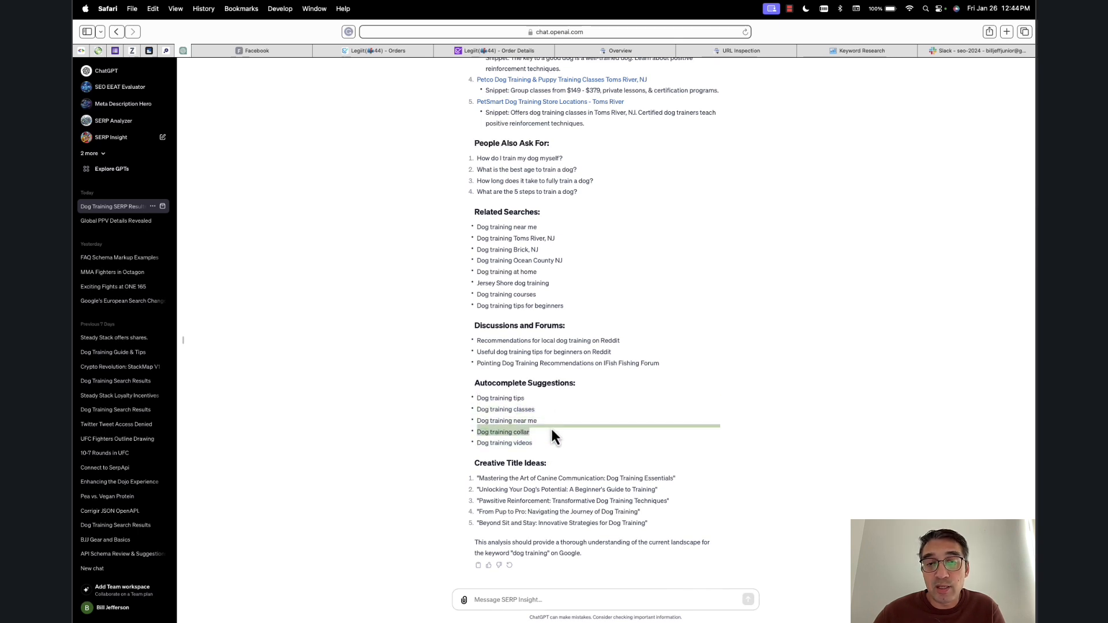
{"action": "left_click", "coordinate": [545, 410]}
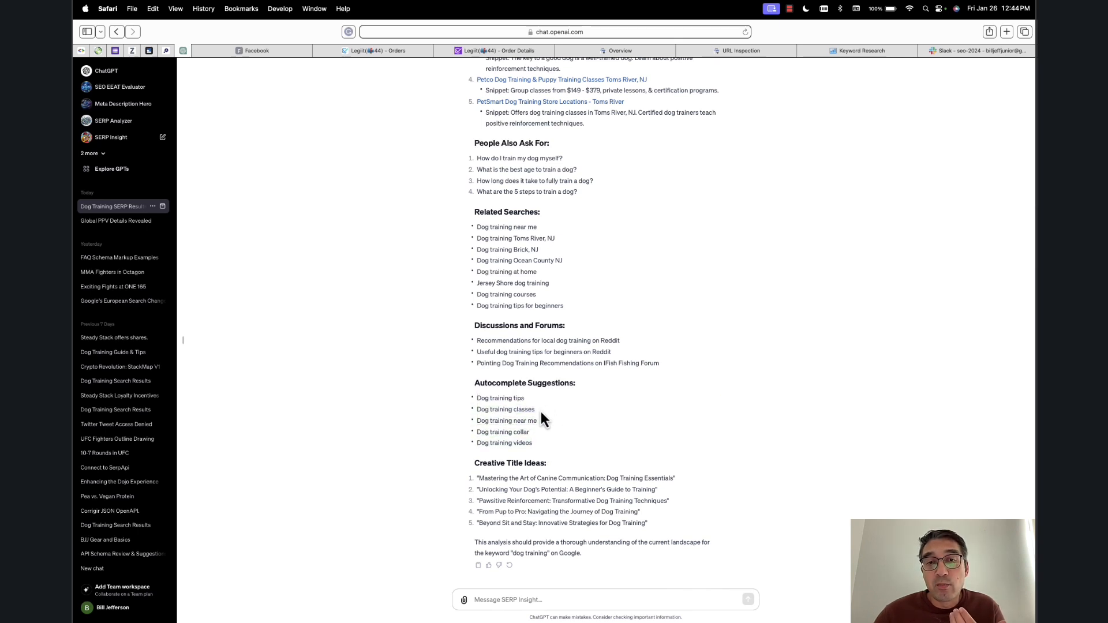
{"action": "triple_click", "coordinate": [497, 432]}
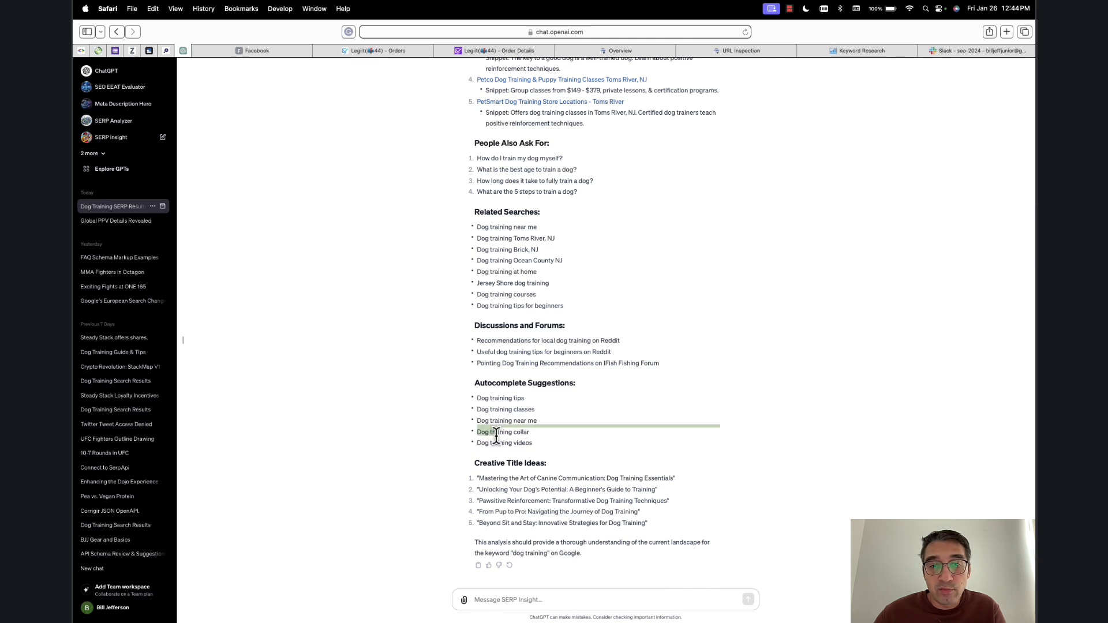
{"action": "left_click_drag", "start_coordinate": [478, 399], "coordinate": [548, 445]}
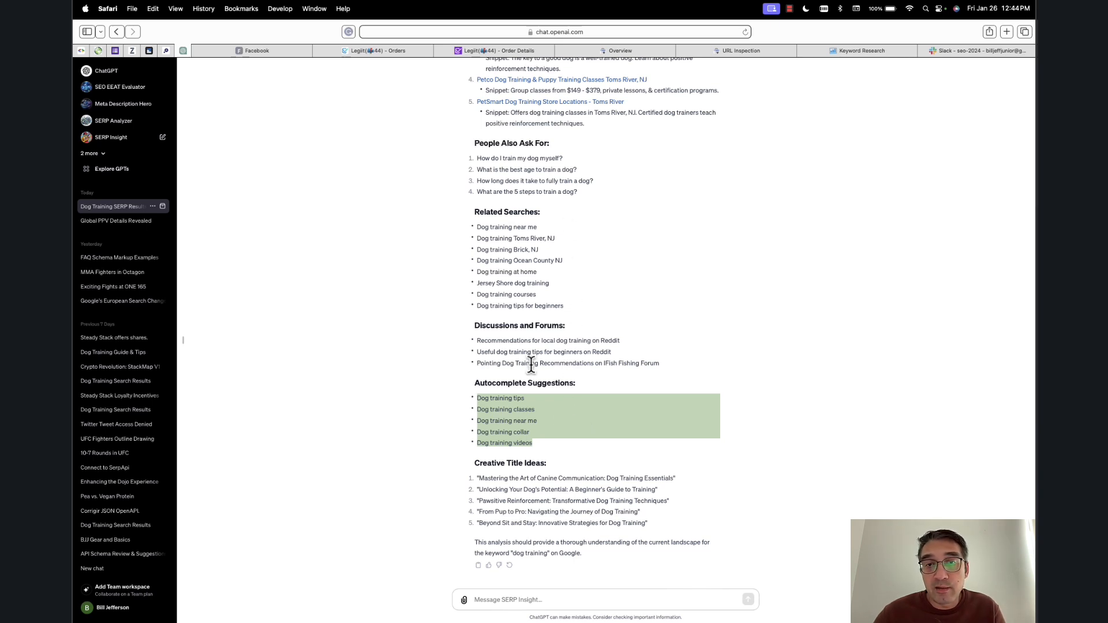
{"action": "left_click_drag", "start_coordinate": [498, 340], "coordinate": [610, 392]}
{"action": "left_click", "coordinate": [610, 392]}
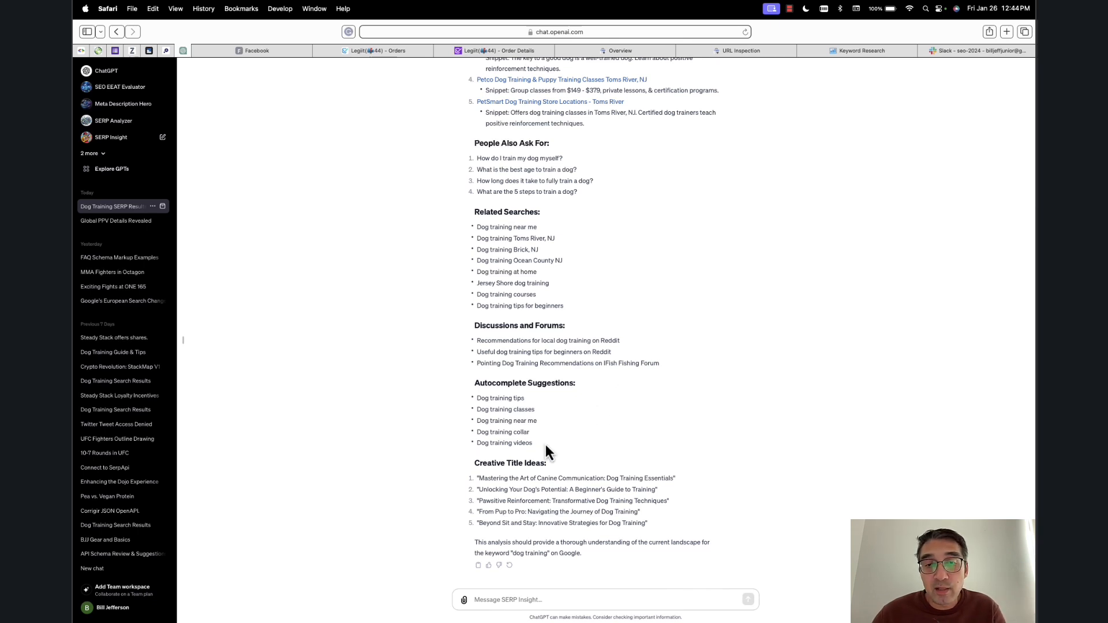
Review the Creative Title Ideas suggested at the end of the dog training analysis.
{"action": "left_click_drag", "start_coordinate": [474, 465], "coordinate": [581, 469]}
{"action": "left_click", "coordinate": [548, 470]}
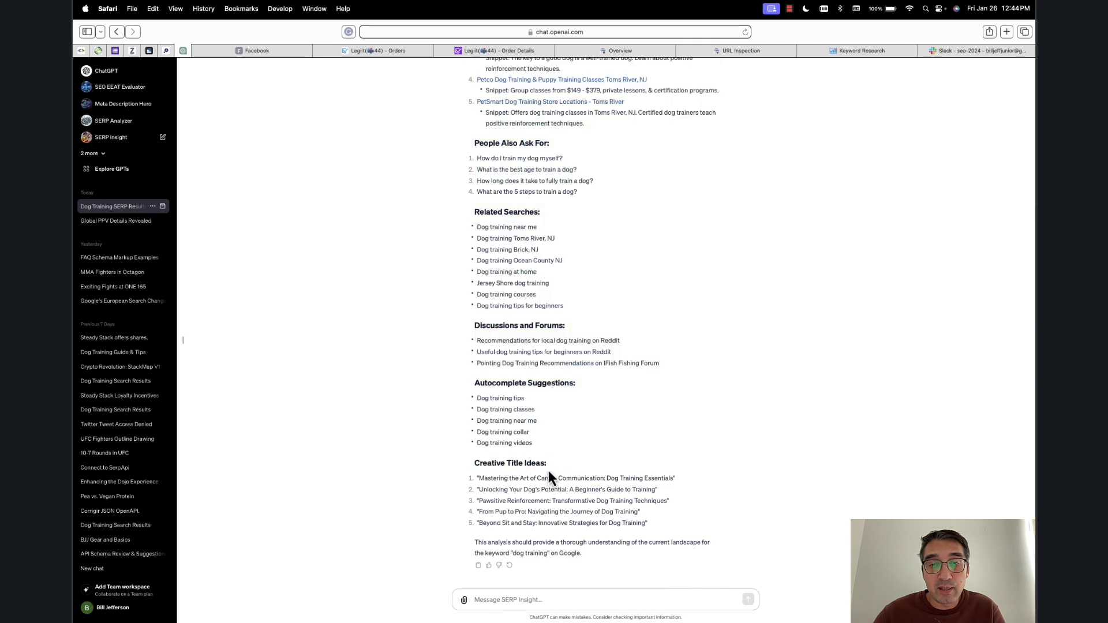
{"action": "left_click_drag", "start_coordinate": [472, 474], "coordinate": [674, 525]}
{"action": "left_click_drag", "start_coordinate": [553, 499], "coordinate": [649, 483]}
{"action": "mouse_move", "coordinate": [488, 489]}
{"action": "left_mouse_down"}
{"action": "mouse_move", "coordinate": [652, 502]}
{"action": "mouse_move", "coordinate": [649, 525]}
{"action": "mouse_move", "coordinate": [478, 473]}
{"action": "left_mouse_up"}
{"action": "left_click", "coordinate": [570, 471]}
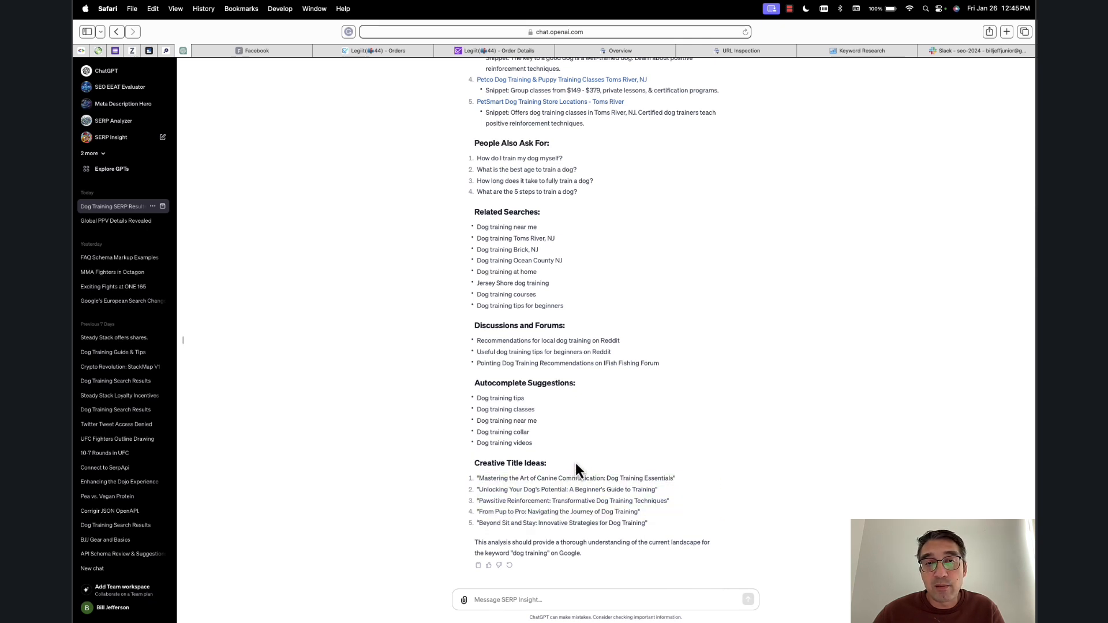